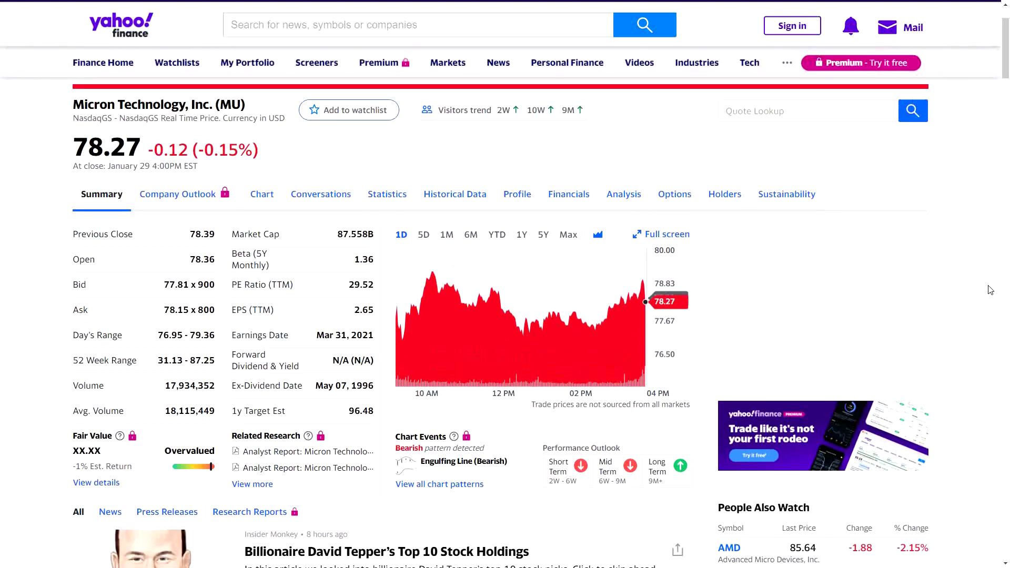
{"action": "scroll", "coordinate": [990, 290], "scroll_direction": "up", "scroll_amount": 2}
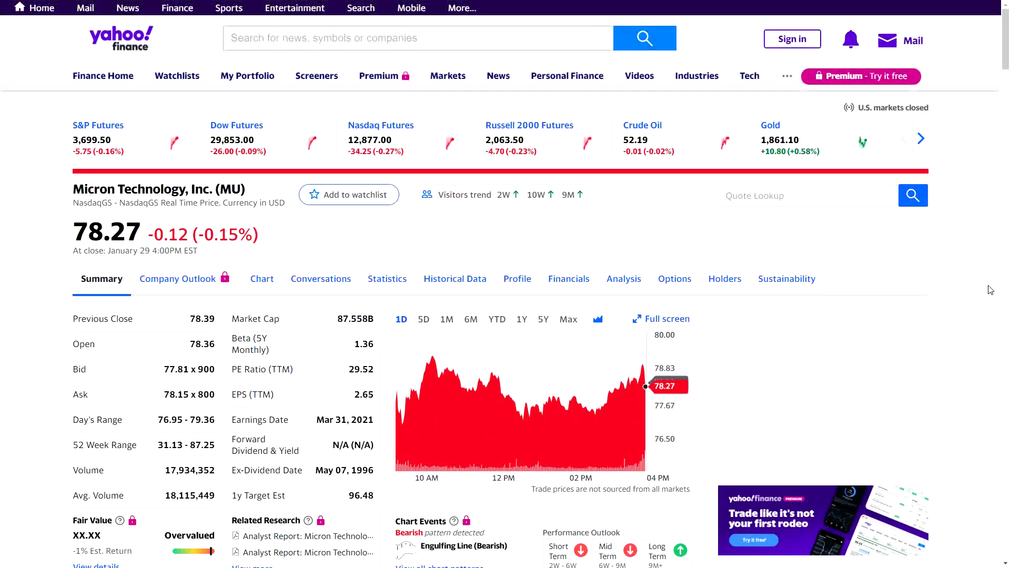
Scroll through the open browser page before going back to the spreadsheet
{"action": "scroll", "coordinate": [990, 290], "scroll_direction": "down", "scroll_amount": 1}
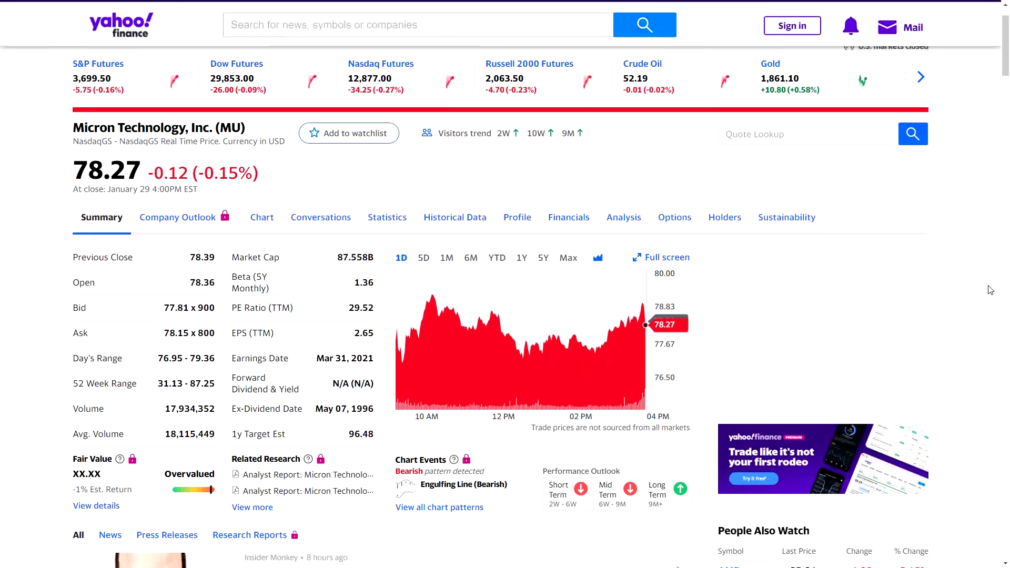
{"action": "scroll", "coordinate": [990, 290], "scroll_direction": "down", "scroll_amount": 1}
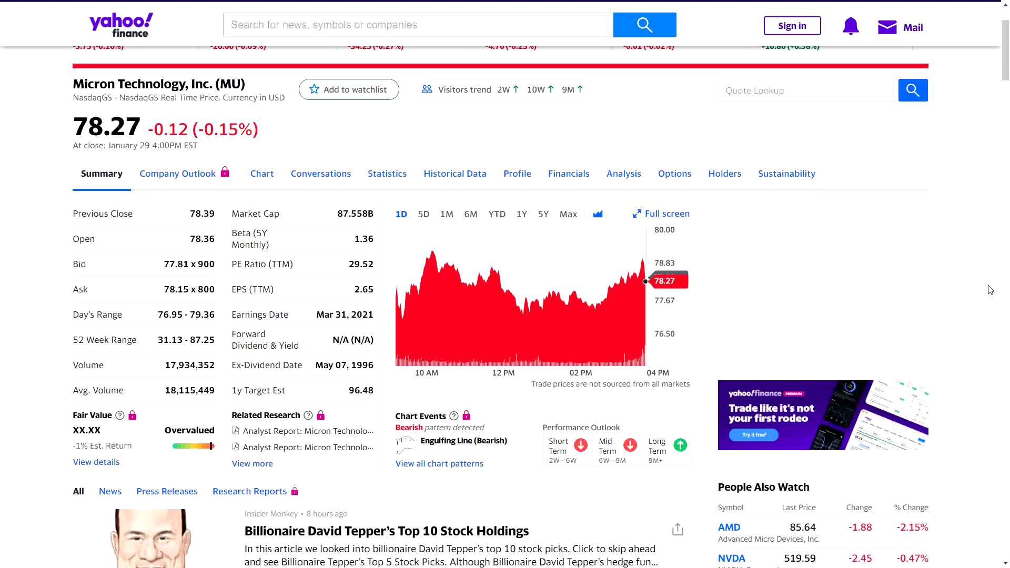
{"action": "scroll", "coordinate": [990, 290], "scroll_direction": "down", "scroll_amount": 1}
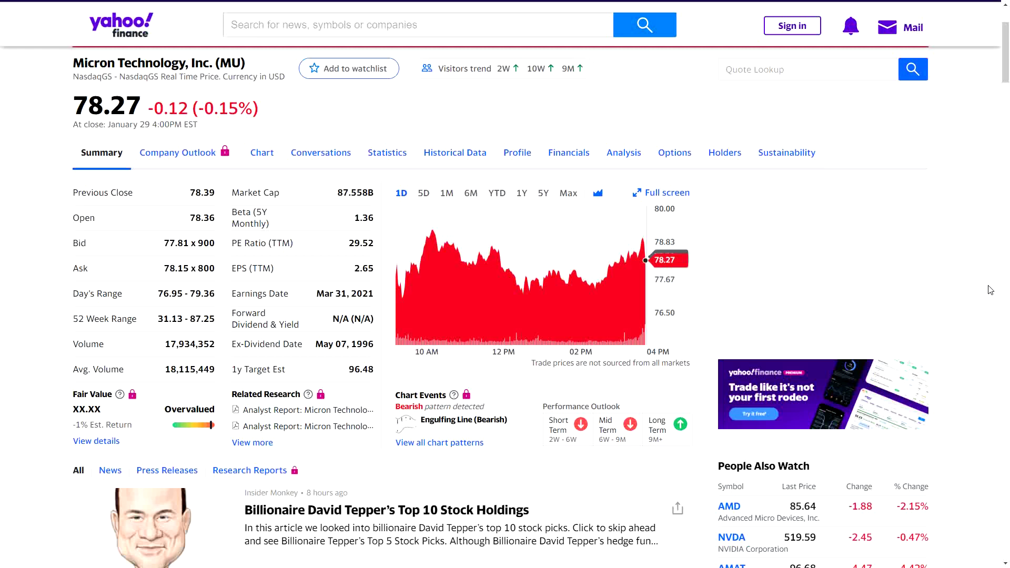
{"action": "scroll", "coordinate": [990, 290], "scroll_direction": "down", "scroll_amount": 1}
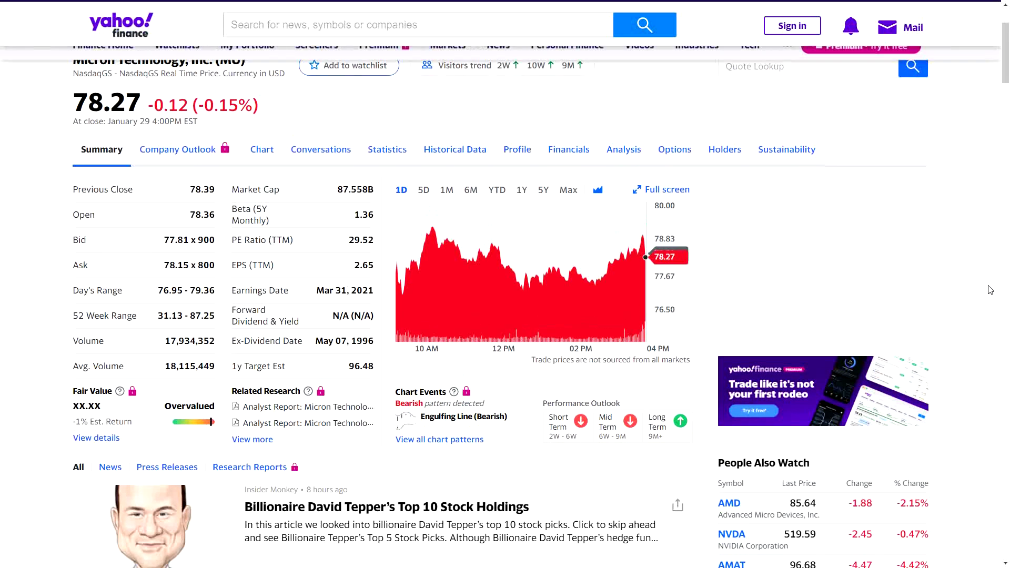
{"action": "scroll", "coordinate": [990, 290], "scroll_direction": "down", "scroll_amount": 6}
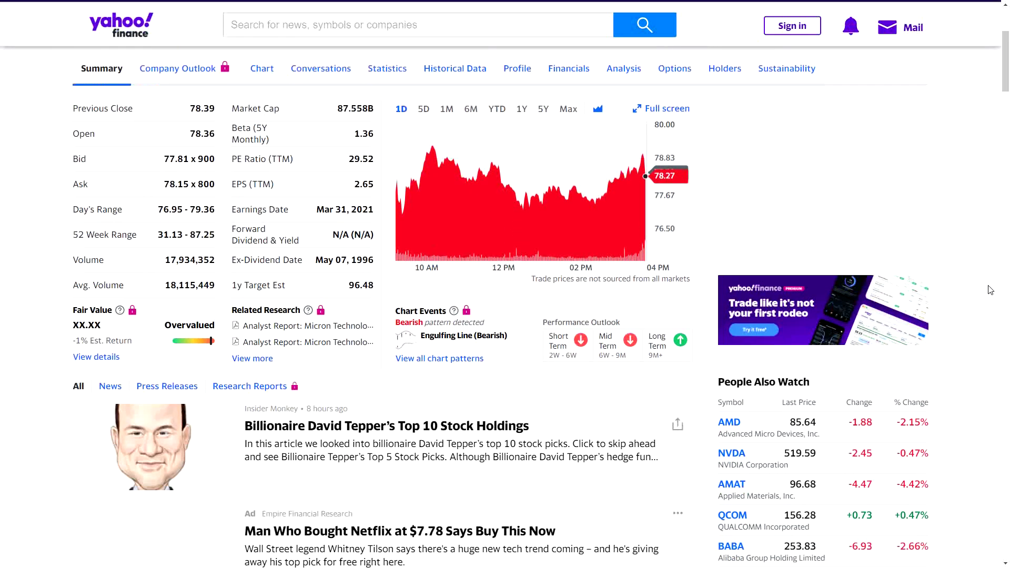
{"action": "scroll", "coordinate": [990, 290], "scroll_direction": "down", "scroll_amount": 20}
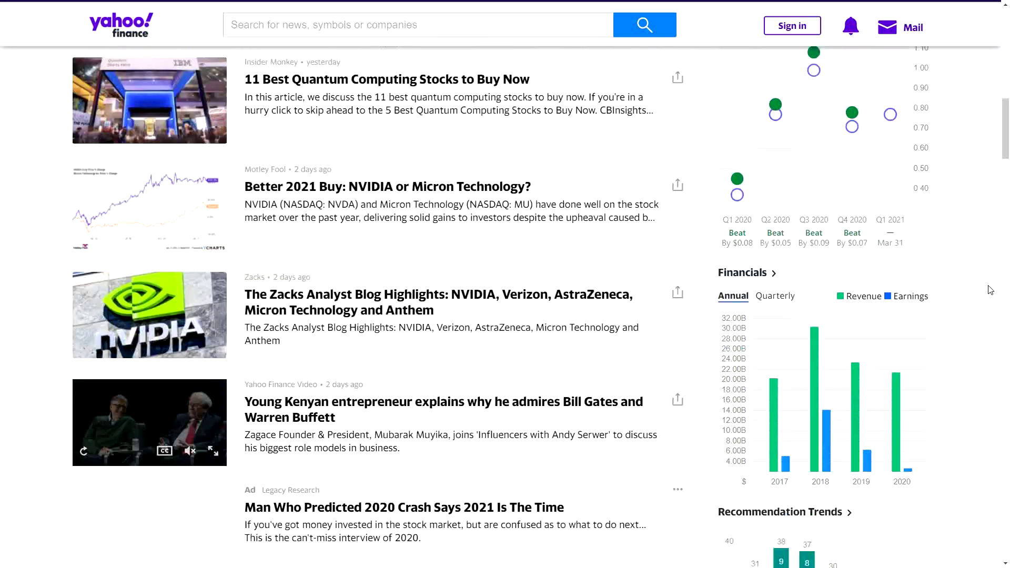
{"action": "scroll", "coordinate": [991, 290], "scroll_direction": "down", "scroll_amount": 4}
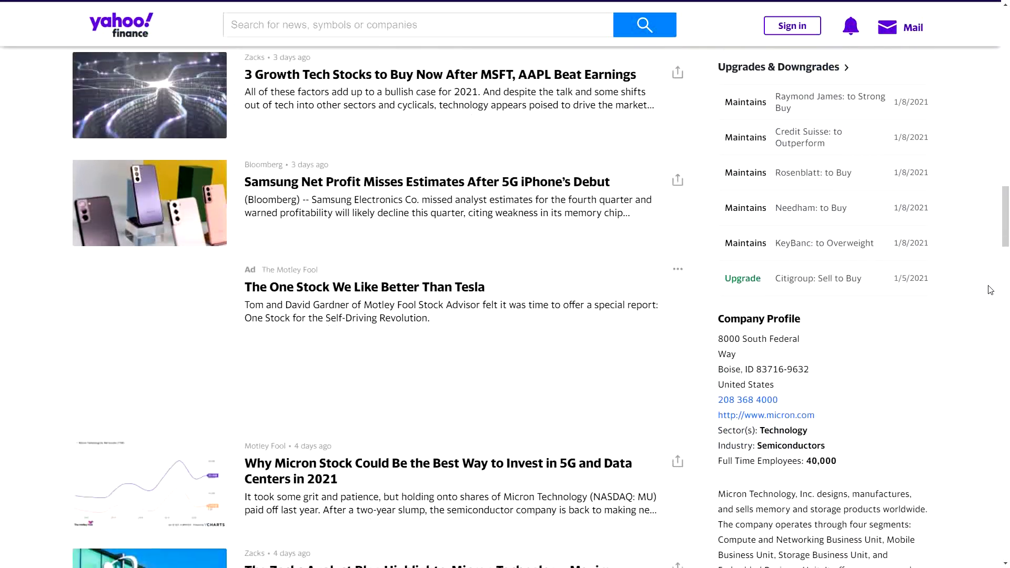
{"action": "scroll", "coordinate": [991, 290], "scroll_direction": "down", "scroll_amount": 6}
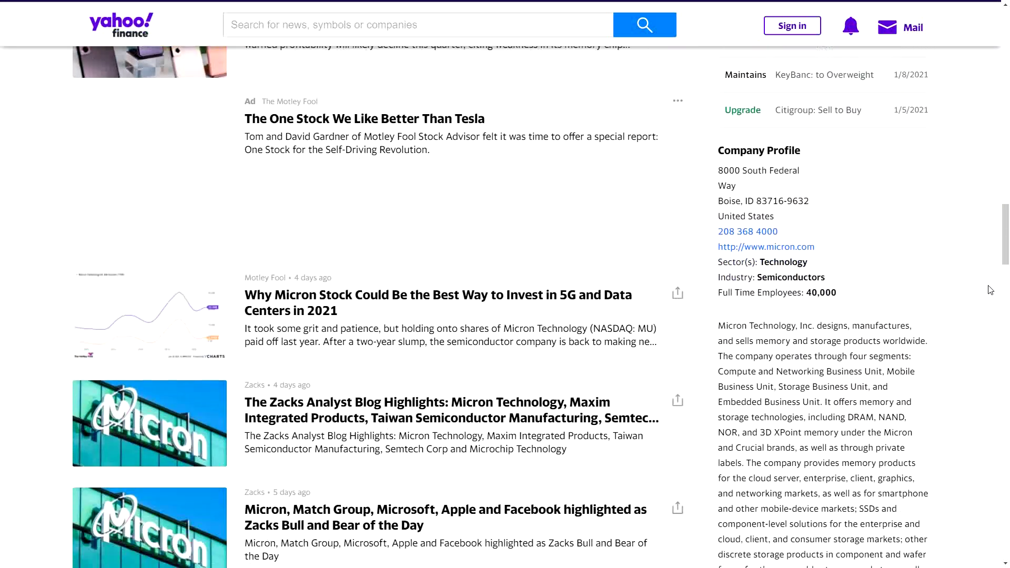
{"action": "scroll", "coordinate": [991, 289], "scroll_direction": "down", "scroll_amount": 1}
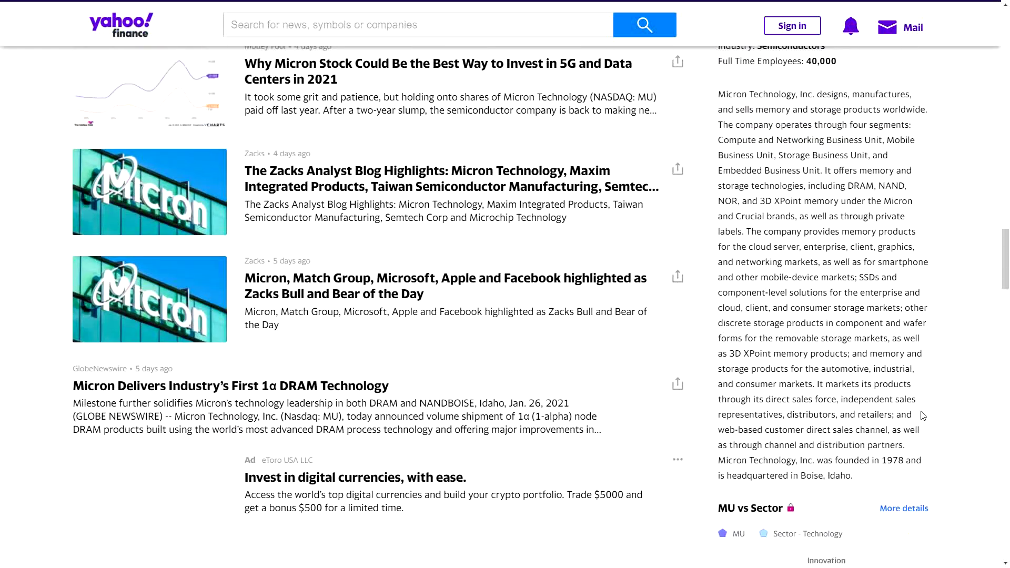
{"action": "left_click_drag", "start_coordinate": [882, 461], "coordinate": [918, 474]}
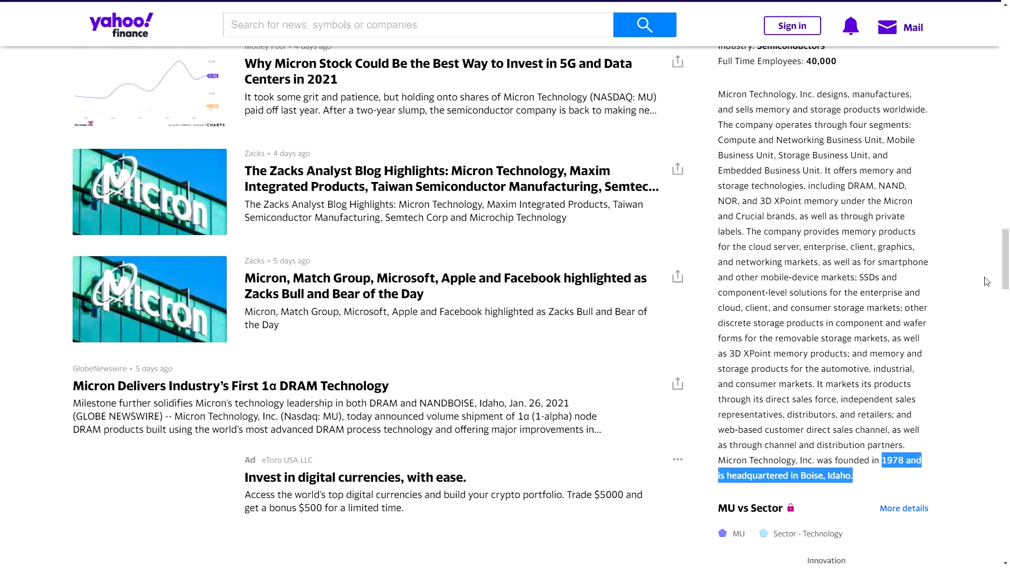
{"action": "left_click_drag", "start_coordinate": [1006, 277], "coordinate": [1001, 66]}
{"action": "scroll", "coordinate": [987, 229], "scroll_direction": "down", "scroll_amount": 2}
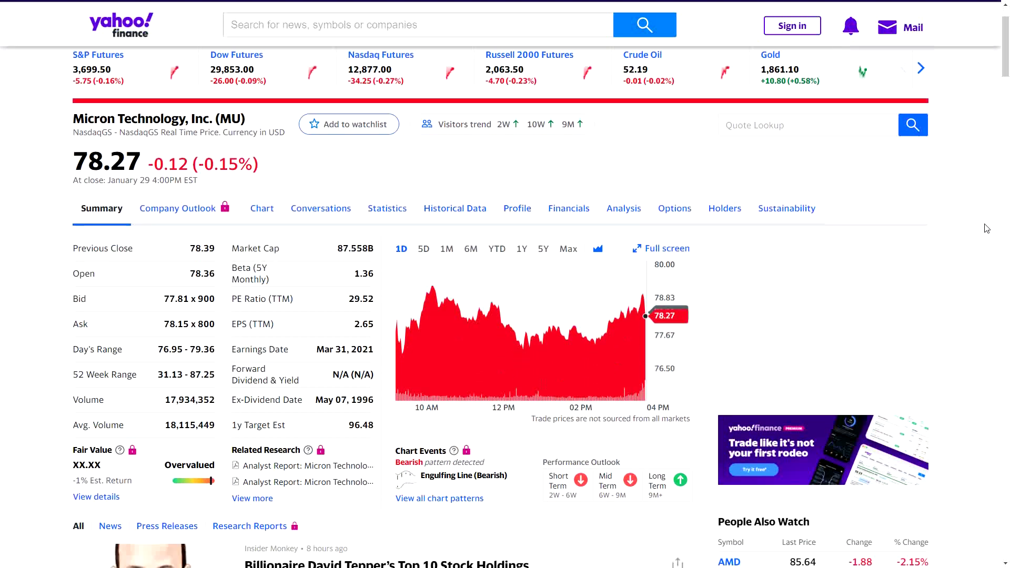
{"action": "scroll", "coordinate": [986, 228], "scroll_direction": "down", "scroll_amount": 1}
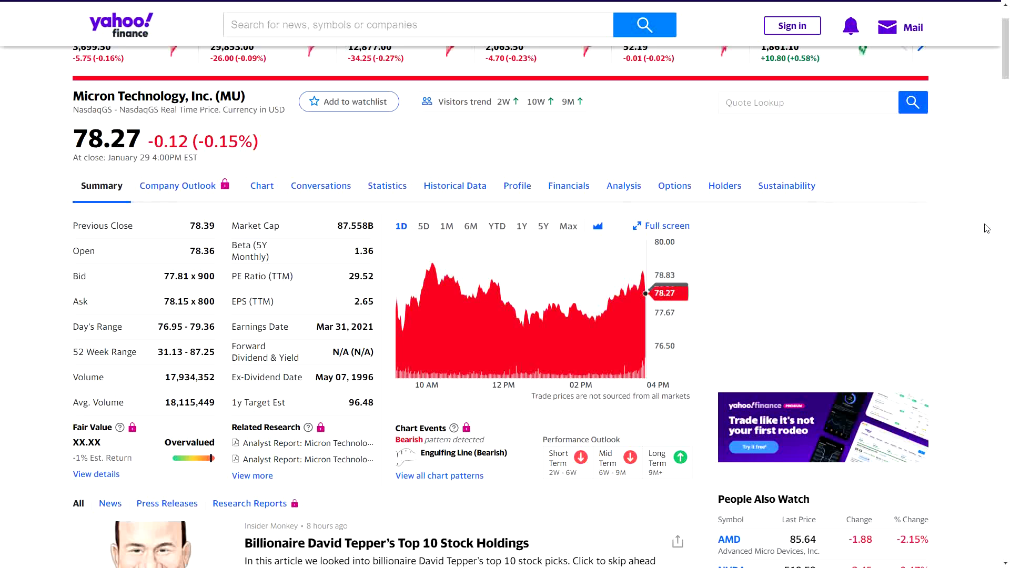
{"action": "scroll", "coordinate": [987, 229], "scroll_direction": "down", "scroll_amount": 1}
{"action": "scroll", "coordinate": [987, 228], "scroll_direction": "up", "scroll_amount": 2}
{"action": "scroll", "coordinate": [987, 229], "scroll_direction": "up", "scroll_amount": 1}
In the Excel sheet, check ticker MU, the empty EPS input, P/E 8.5 and the empty Growth input
{"action": "key", "text": "alt+Tab"}
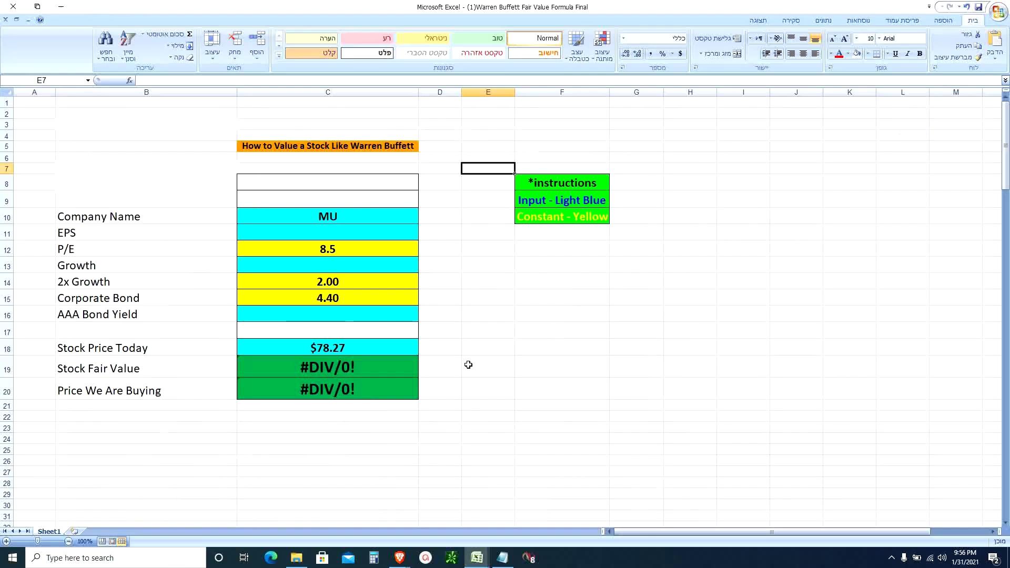
{"action": "key", "text": "Left"}
{"action": "key", "text": "Left"}
{"action": "key", "text": "Left"}
{"action": "key", "text": "Right"}
{"action": "key", "text": "Up"}
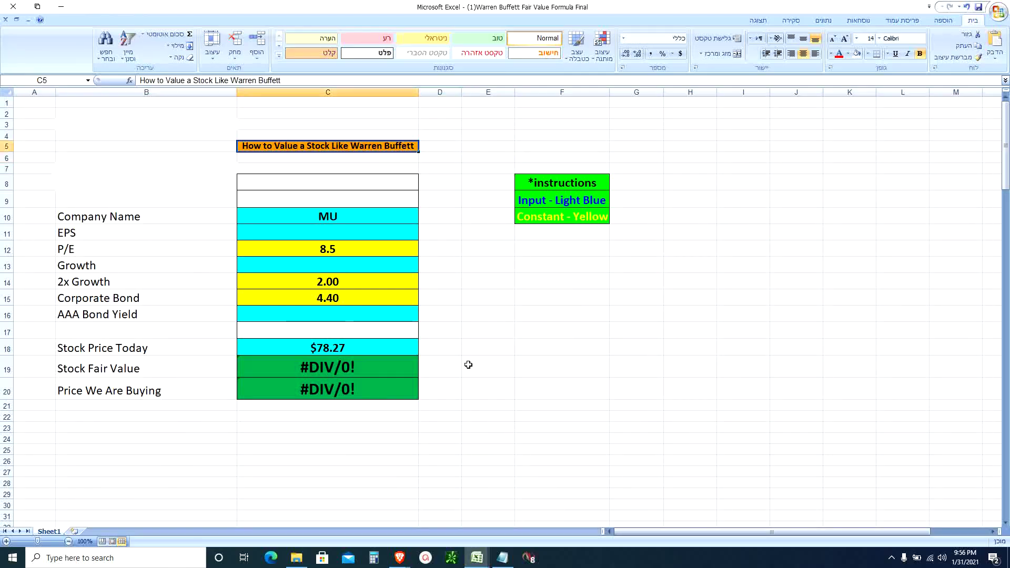
{"action": "key", "text": "Down"}
{"action": "key", "text": "Down"}
{"action": "key", "text": "Down"}
{"action": "key", "text": "Down"}
{"action": "key", "text": "Down"}
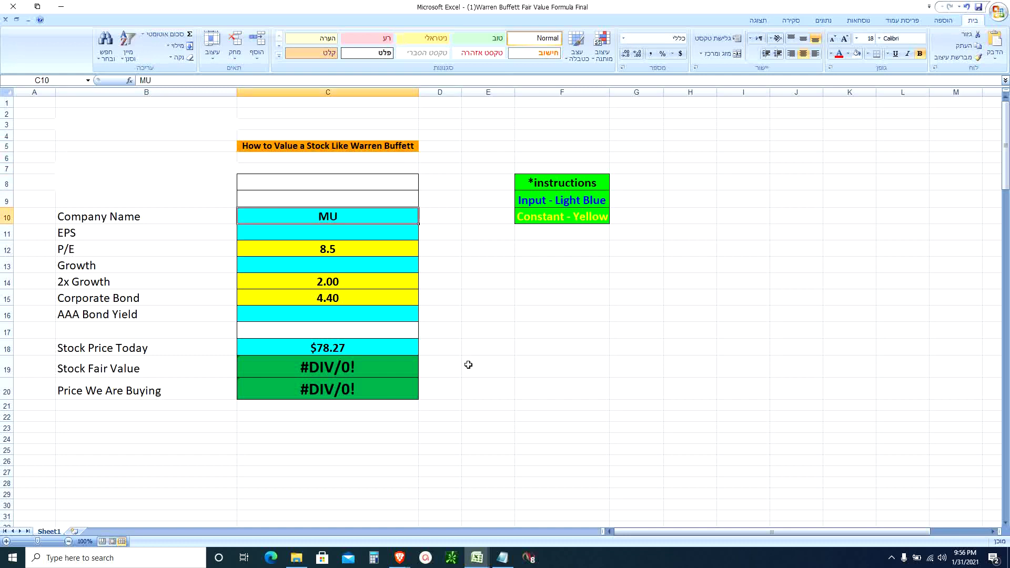
{"action": "key", "text": "Left"}
{"action": "key", "text": "Right"}
{"action": "key", "text": "Down"}
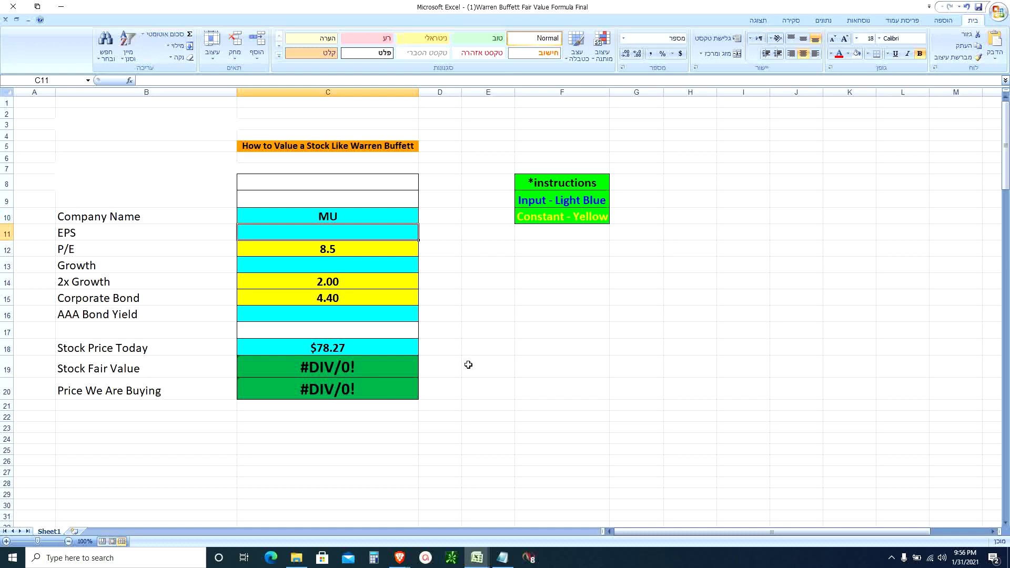
{"action": "key", "text": "Left"}
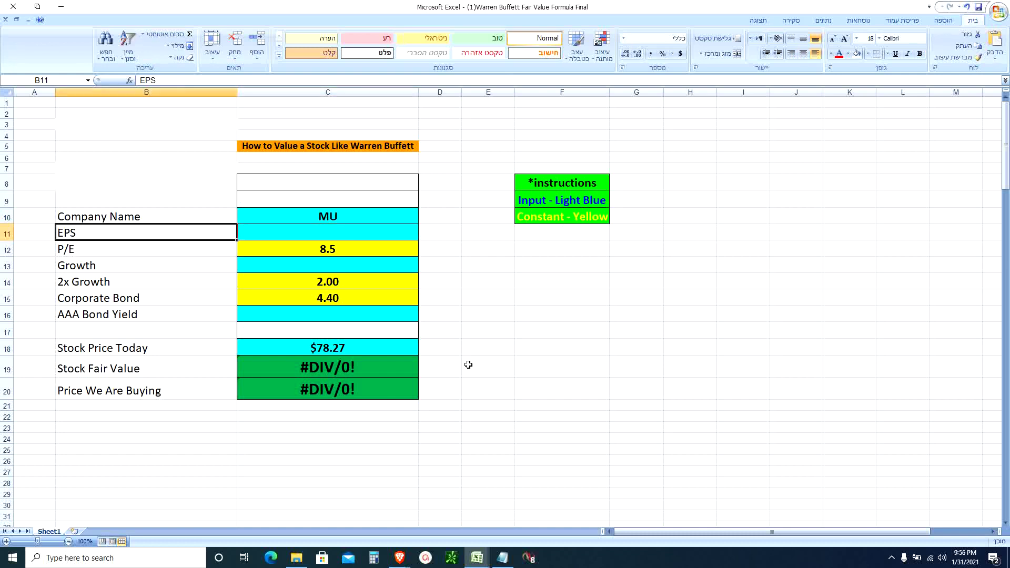
{"action": "key", "text": "Right"}
{"action": "key", "text": "Down"}
{"action": "key", "text": "Left"}
{"action": "key", "text": "Right"}
{"action": "key", "text": "Down"}
{"action": "key", "text": "Left"}
{"action": "key", "text": "Right"}
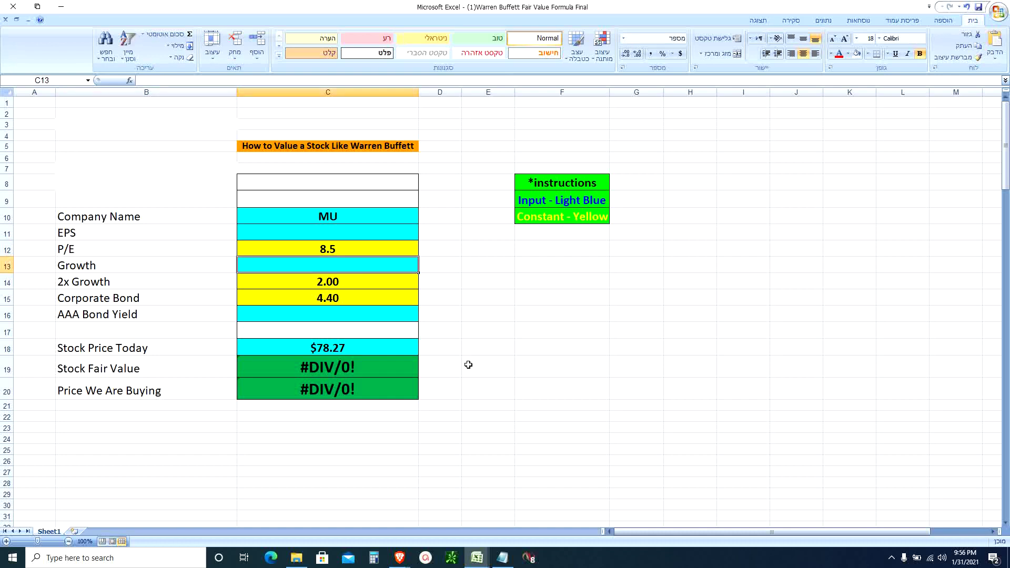
Check 2x Growth 2.00, Corporate Bond 4.40, the empty AAA yield, and the fair-value and buy-price formulas
{"action": "key", "text": "Down"}
{"action": "key", "text": "Left"}
{"action": "key", "text": "Right"}
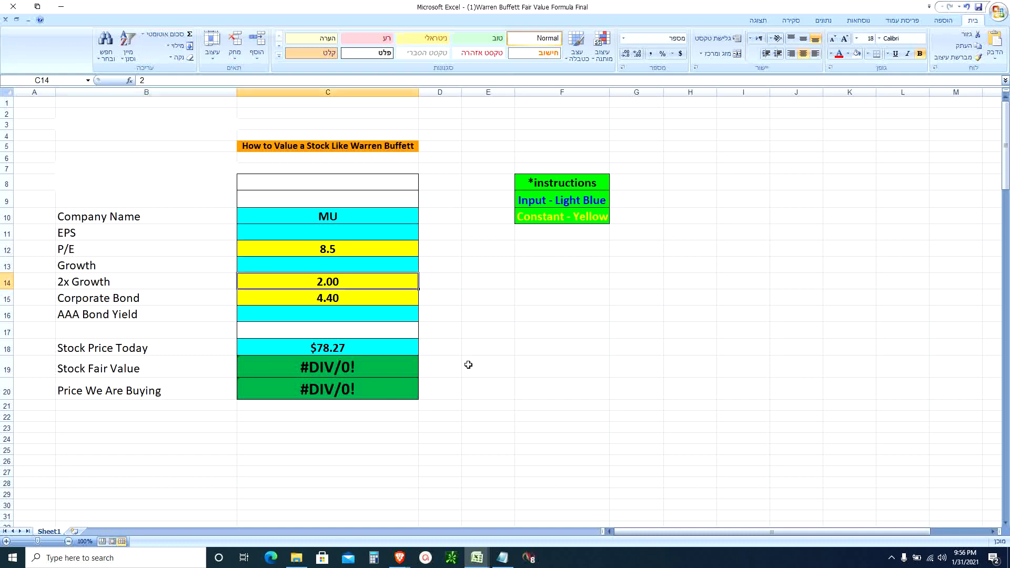
{"action": "key", "text": "Down"}
{"action": "key", "text": "Left"}
{"action": "key", "text": "Right"}
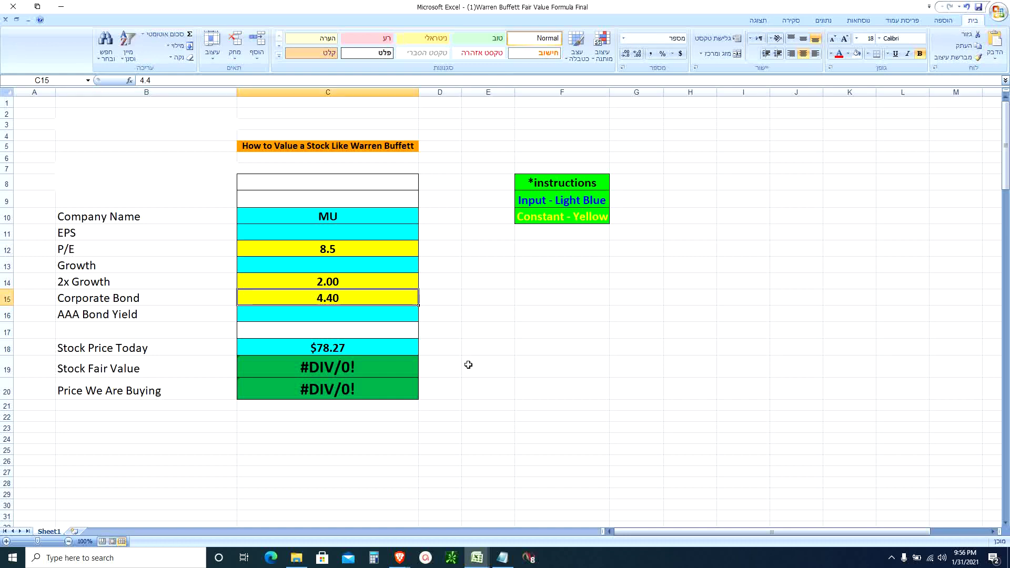
{"action": "key", "text": "Down"}
{"action": "key", "text": "Left"}
{"action": "key", "text": "Right"}
{"action": "key", "text": "Down"}
{"action": "key", "text": "Down"}
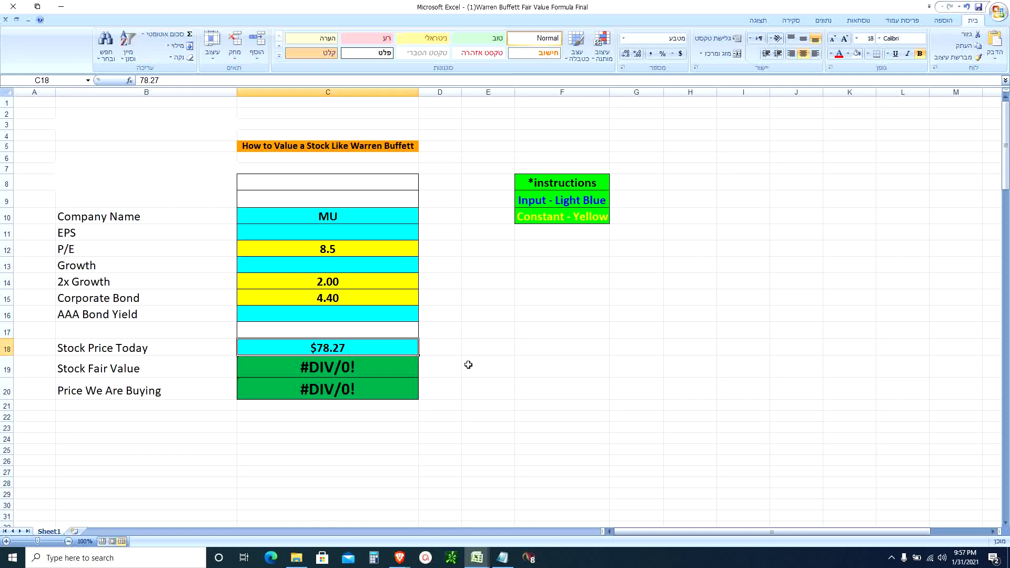
{"action": "key", "text": "Down"}
{"action": "key", "text": "Left"}
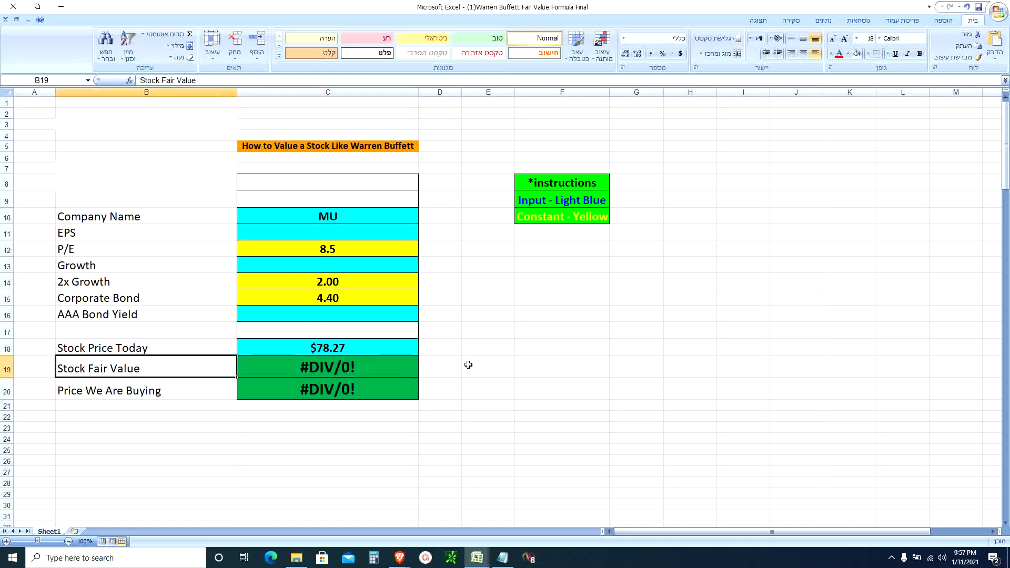
{"action": "key", "text": "Right"}
{"action": "key", "text": "Down"}
{"action": "key", "text": "Left"}
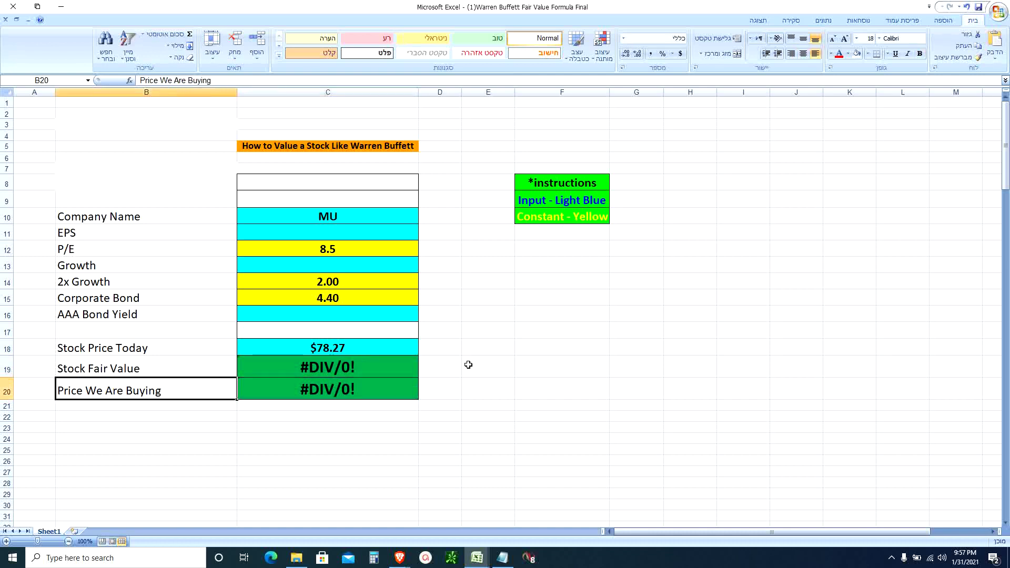
{"action": "key", "text": "Right"}
{"action": "key", "text": "Right"}
{"action": "key", "text": "Right"}
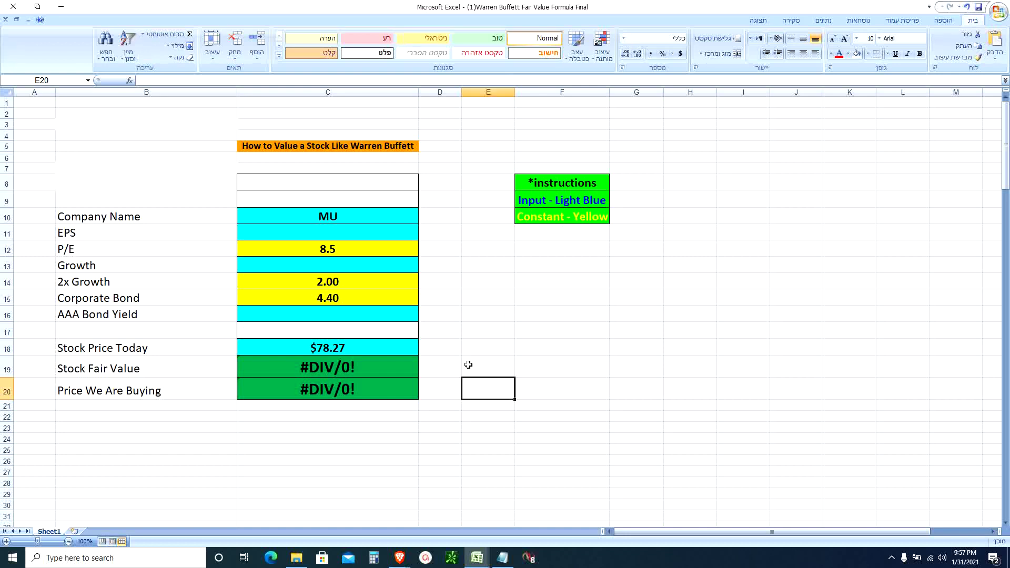
Recheck the empty EPS, Growth and AAA Bond Yield inputs, then switch to the Micron quote page
{"action": "key", "text": "Up"}
{"action": "key", "text": "Up"}
{"action": "key", "text": "Up"}
{"action": "key", "text": "Up"}
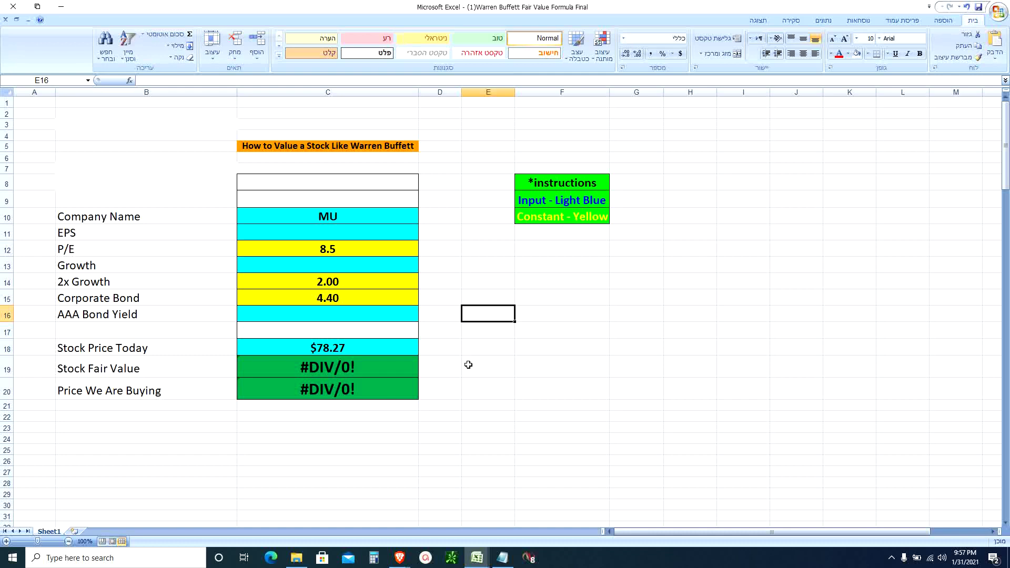
{"action": "key", "text": "Up"}
{"action": "key", "text": "Up"}
{"action": "key", "text": "Up"}
{"action": "key", "text": "Up"}
{"action": "key", "text": "Up"}
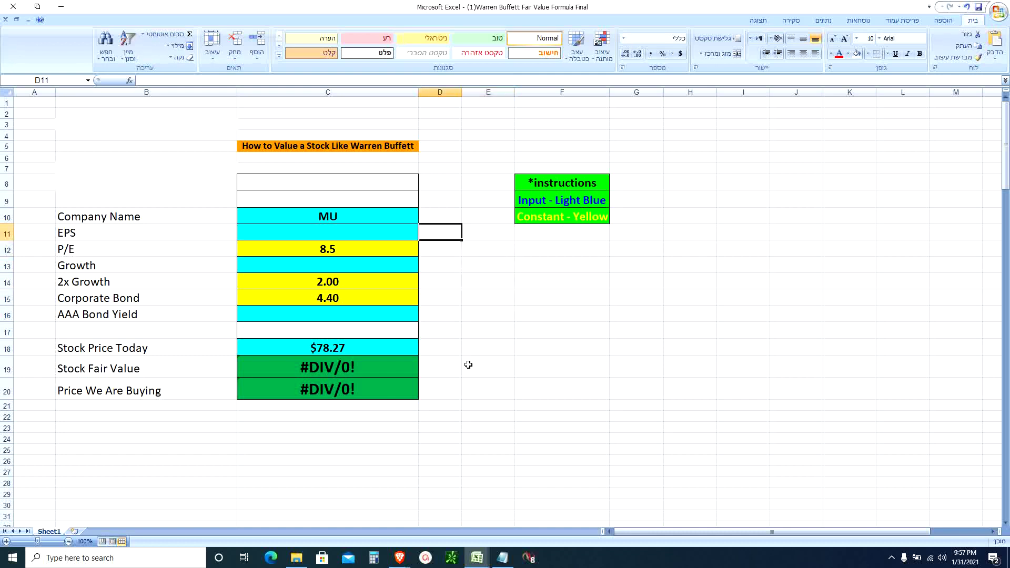
{"action": "key", "text": "Left"}
{"action": "key", "text": "Left"}
{"action": "key", "text": "Down"}
{"action": "key", "text": "Down"}
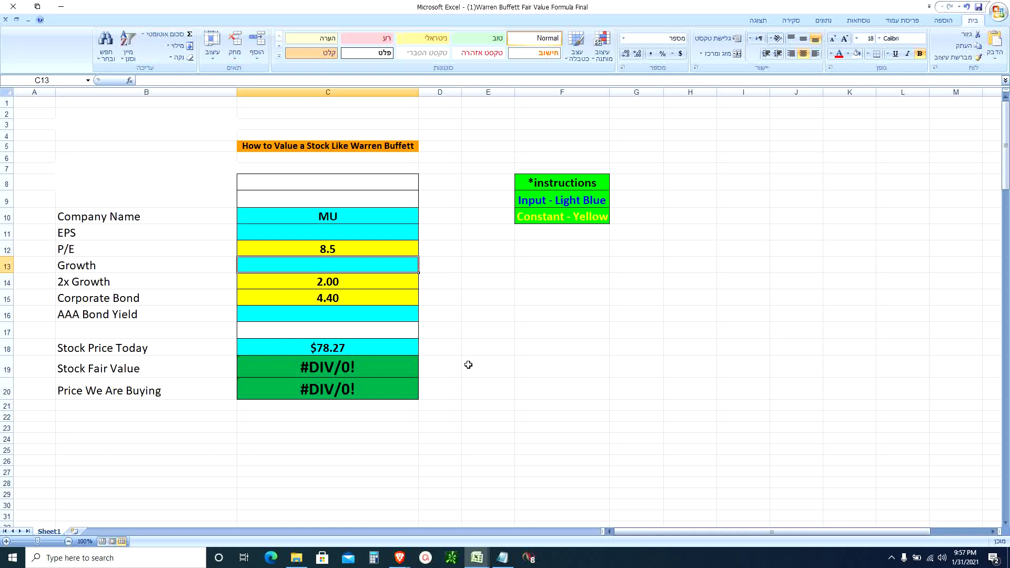
{"action": "key", "text": "shift+Left"}
{"action": "key", "text": "shift+Right"}
{"action": "key", "text": "Down"}
{"action": "key", "text": "Down"}
{"action": "key", "text": "Down"}
{"action": "key", "text": "Down"}
{"action": "key", "text": "Up"}
{"action": "key", "text": "Left"}
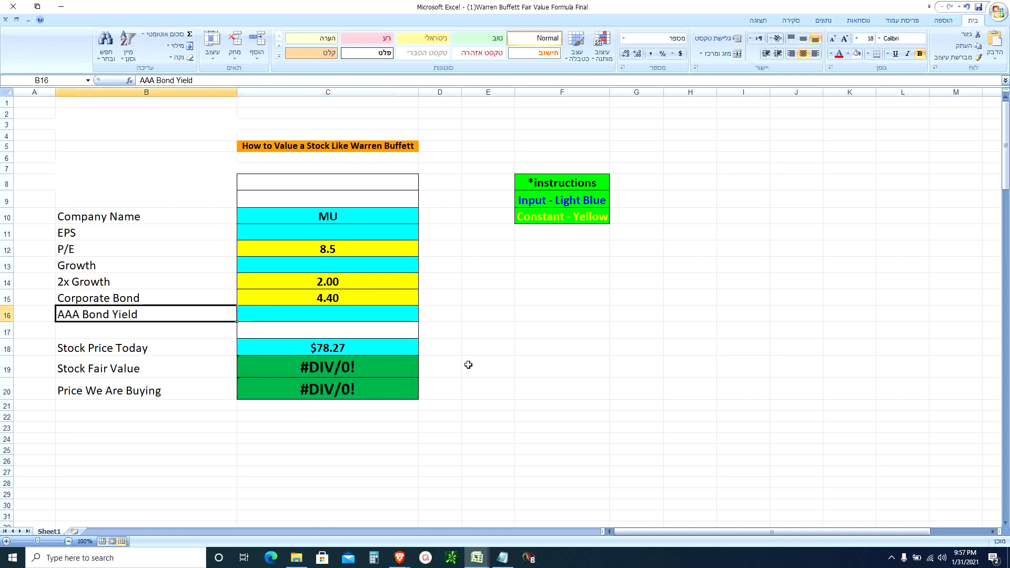
{"action": "key", "text": "Right"}
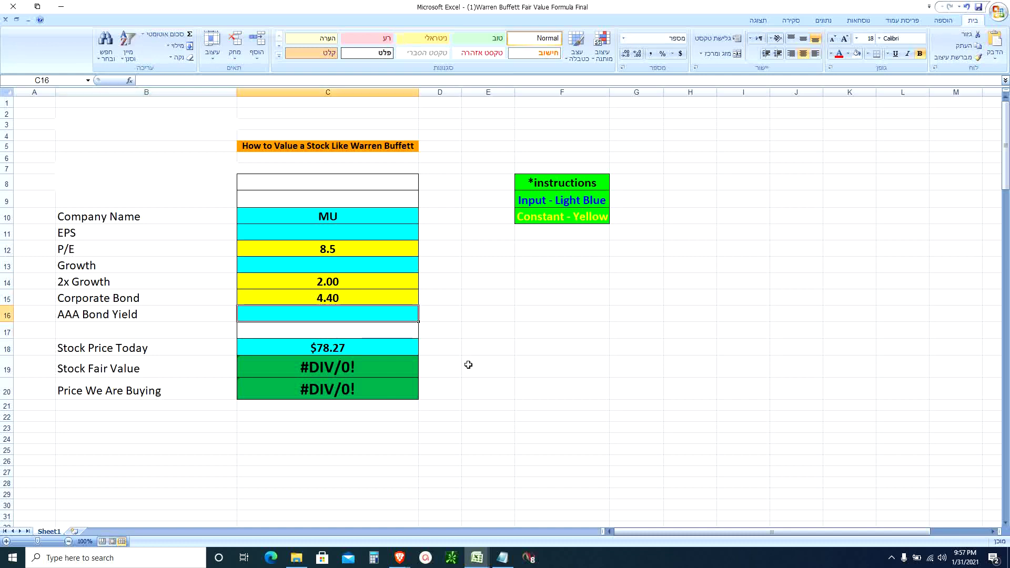
{"action": "key", "text": "Right"}
{"action": "key", "text": "Right"}
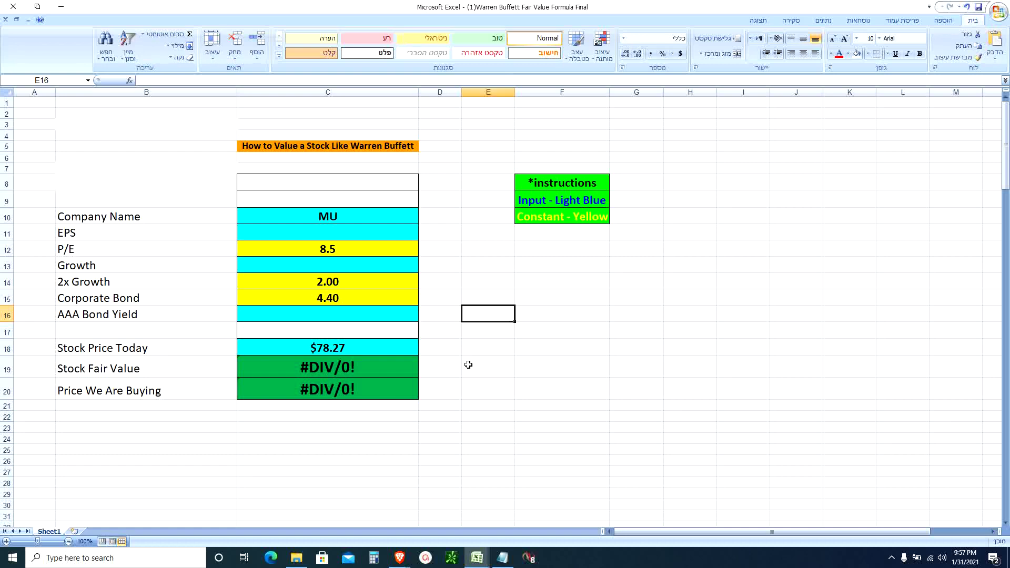
{"action": "key", "text": "alt+Tab"}
Highlight the summary statistics, the 52-week low and the EPS (TTM) value 2.65
{"action": "scroll", "coordinate": [824, 309], "scroll_direction": "down", "scroll_amount": 1}
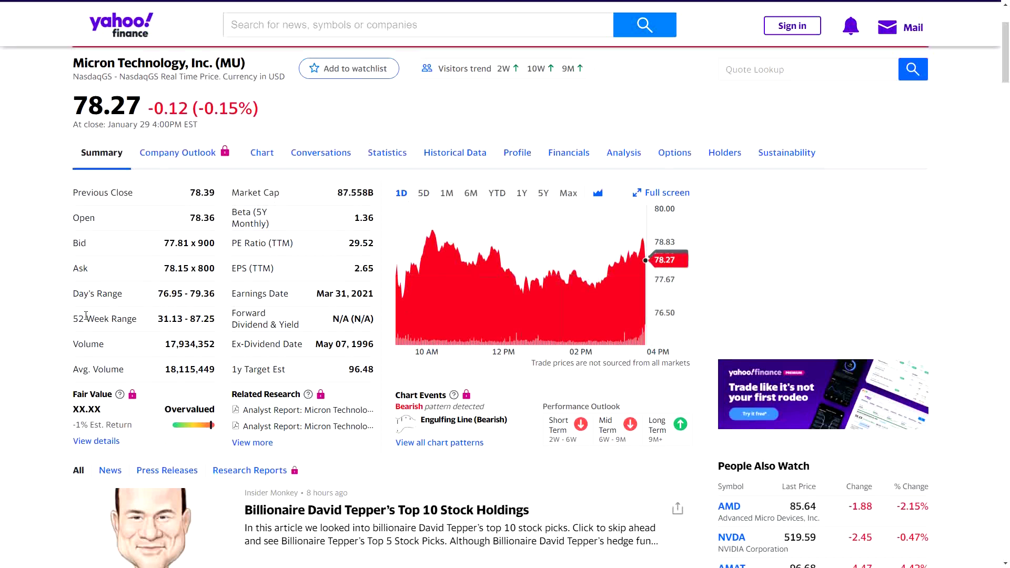
{"action": "left_click_drag", "start_coordinate": [72, 321], "coordinate": [214, 319]}
{"action": "left_click", "coordinate": [163, 318]}
{"action": "double_click", "coordinate": [163, 319]}
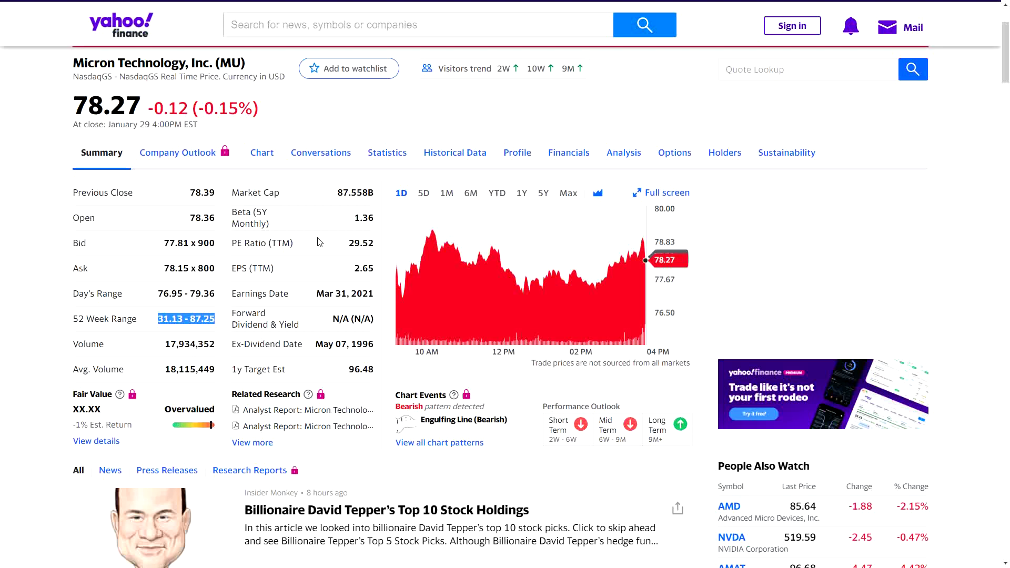
{"action": "triple_click", "coordinate": [248, 268]}
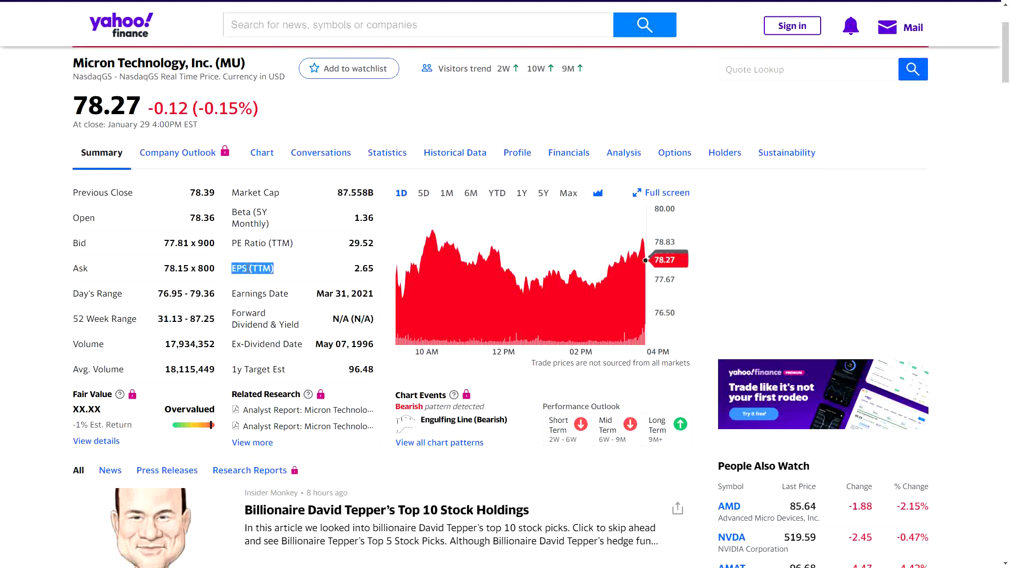
{"action": "double_click", "coordinate": [361, 271]}
{"action": "left_click", "coordinate": [361, 273]}
{"action": "double_click", "coordinate": [360, 271]}
{"action": "triple_click", "coordinate": [258, 269]}
{"action": "double_click", "coordinate": [362, 269]}
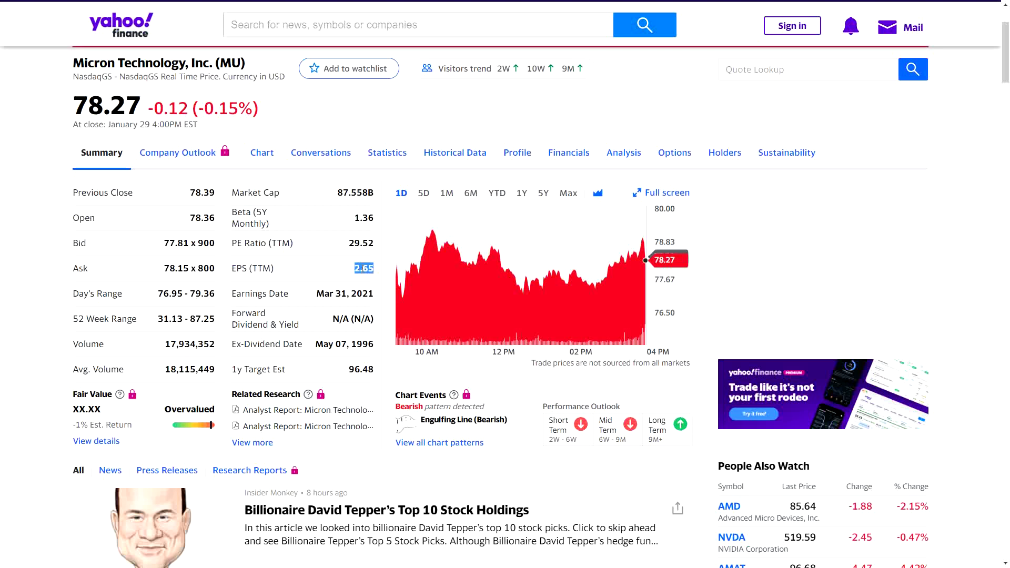
Highlight the ex-dividend date, 1y target estimate 96.48, P/E 29.52 and market cap 87.558B
{"action": "triple_click", "coordinate": [356, 344]}
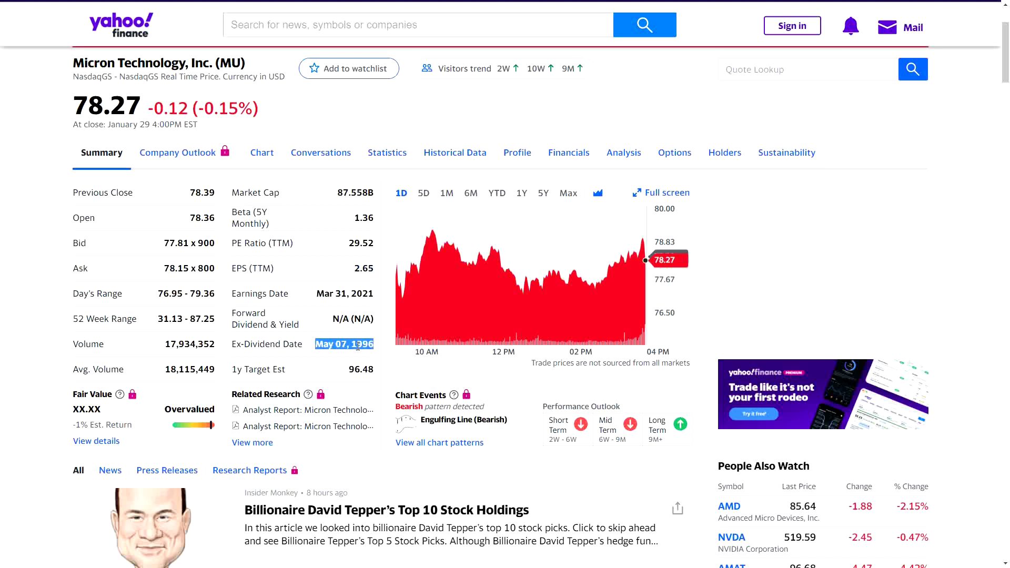
{"action": "double_click", "coordinate": [361, 369]}
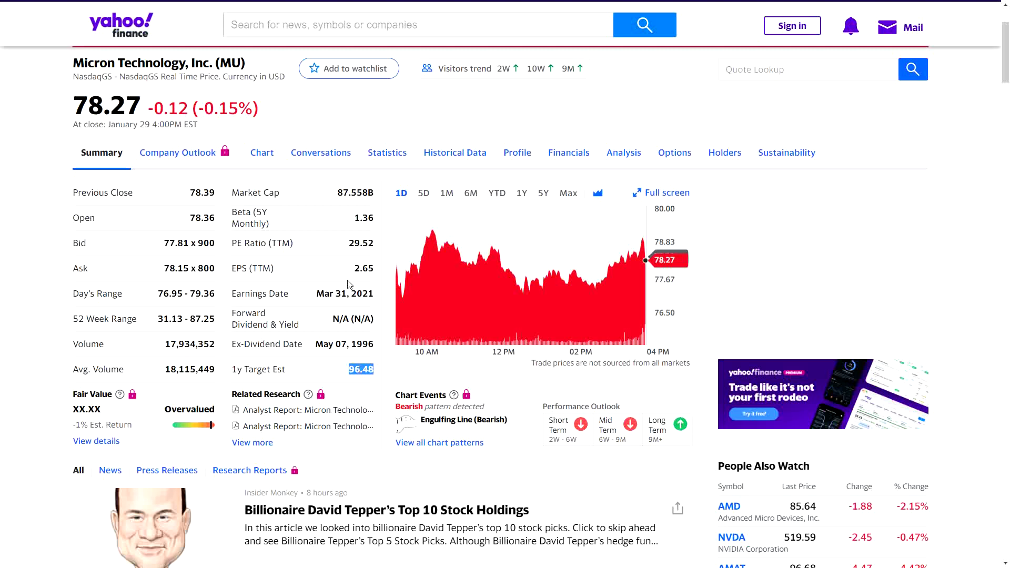
{"action": "double_click", "coordinate": [364, 243]}
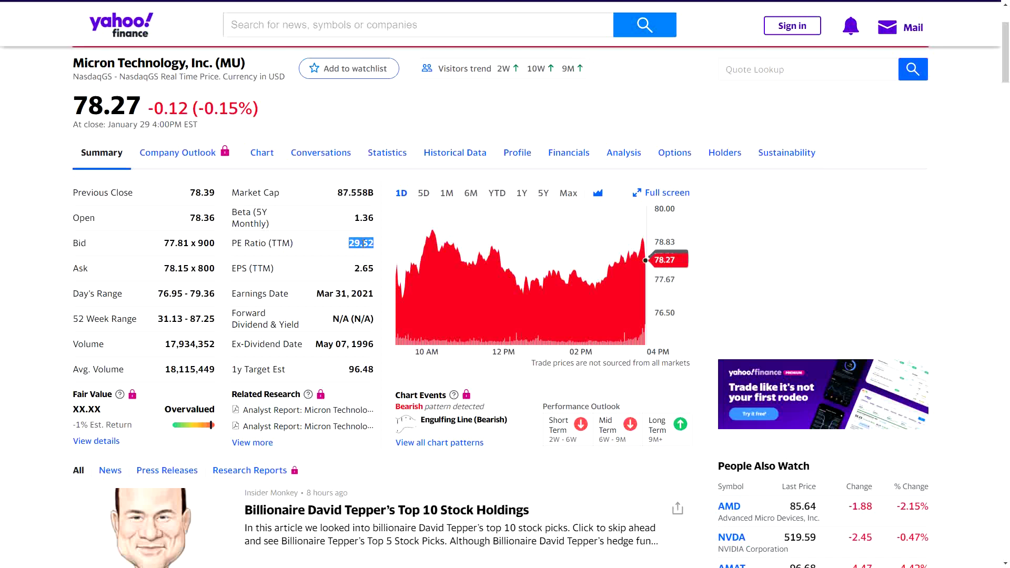
{"action": "double_click", "coordinate": [350, 194]}
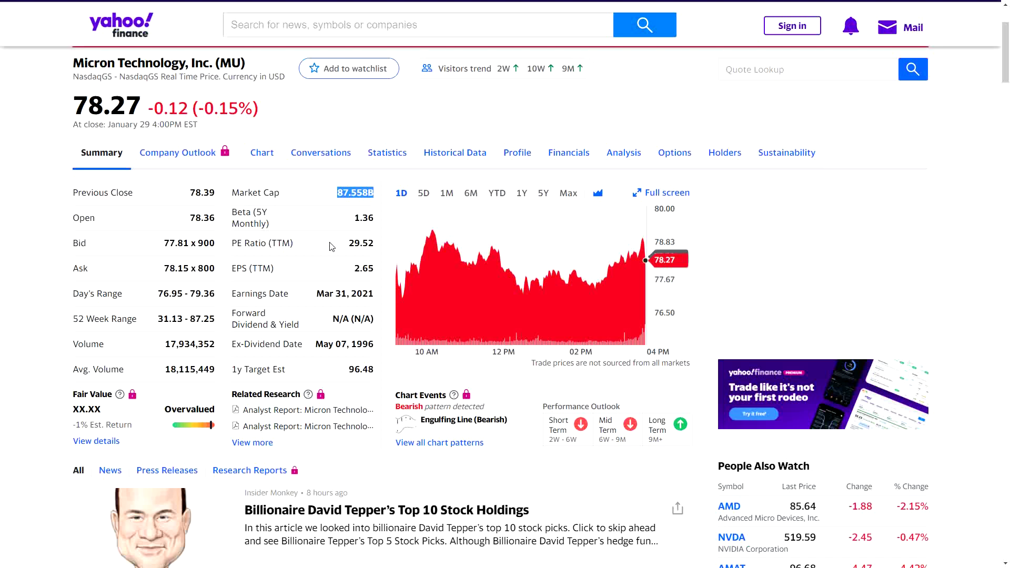
Highlight the 52-week range 31.13–87.25, target 96.48, current price 78.27 and EPS 2.65
{"action": "triple_click", "coordinate": [167, 319]}
{"action": "double_click", "coordinate": [202, 319]}
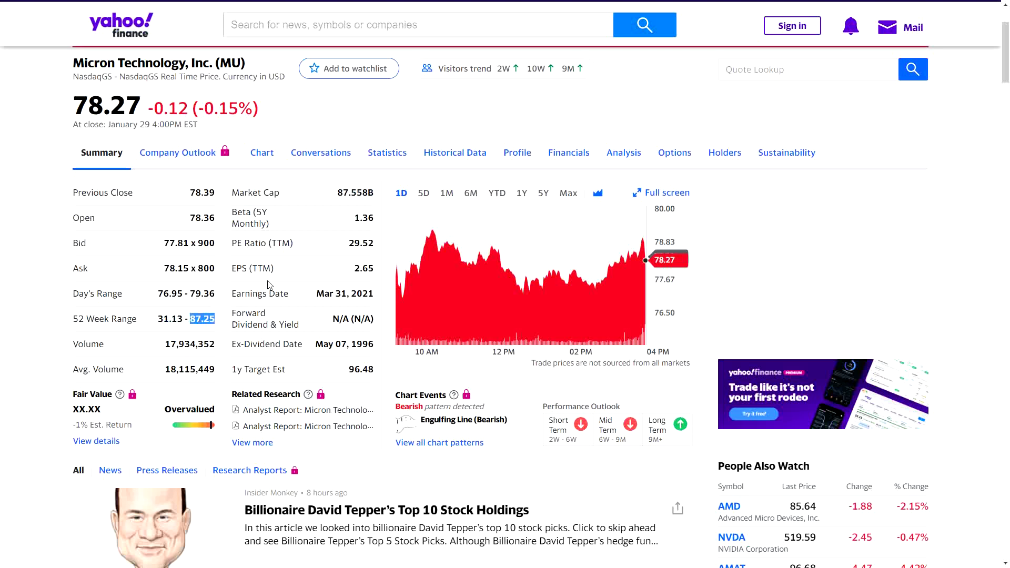
{"action": "double_click", "coordinate": [361, 369]}
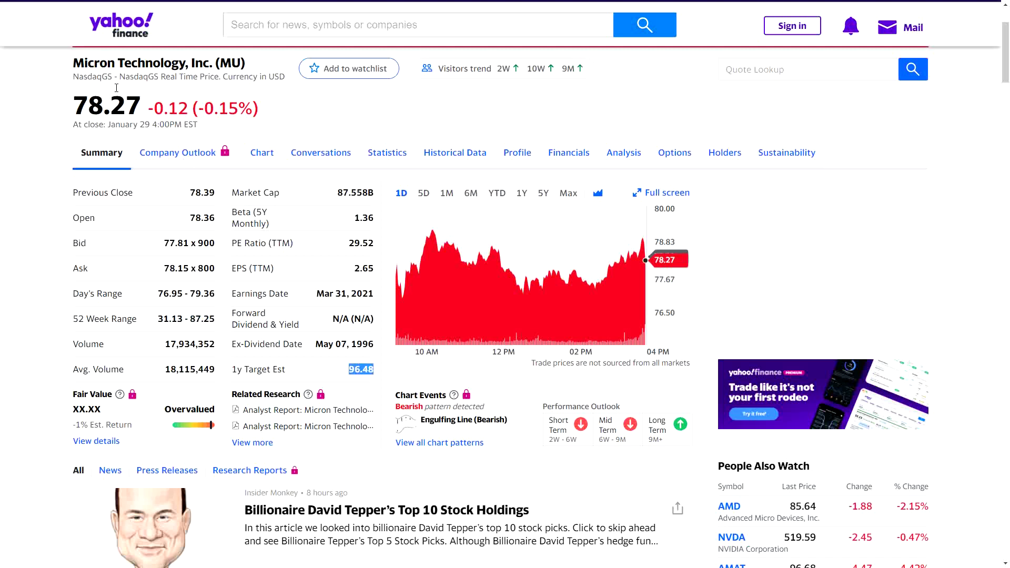
{"action": "triple_click", "coordinate": [111, 108]}
{"action": "left_click", "coordinate": [297, 261]}
{"action": "double_click", "coordinate": [361, 268]}
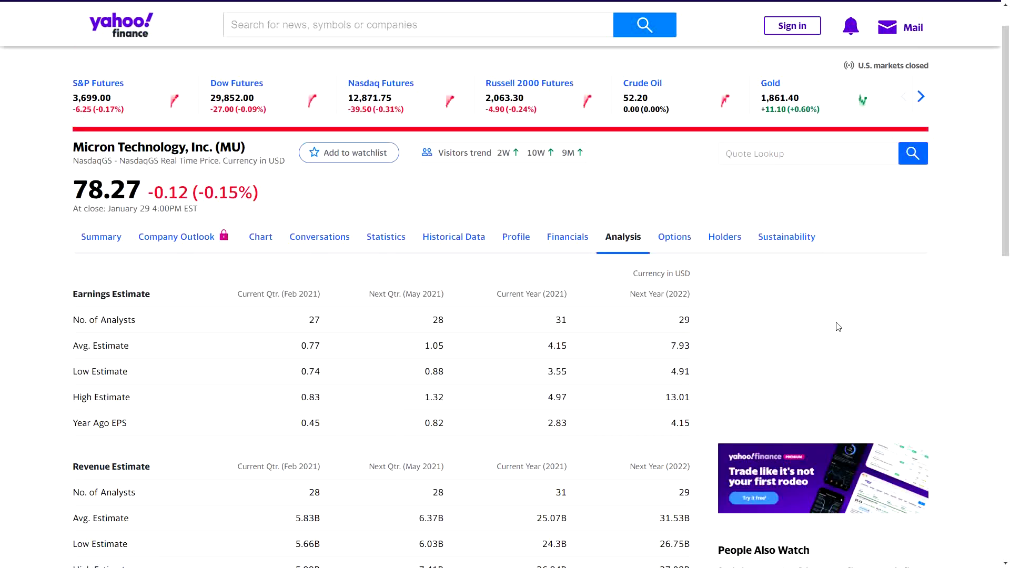
Scroll to Growth Estimates and select Micron's Next 5 Years estimate of 18.38%
{"action": "scroll", "coordinate": [838, 327], "scroll_direction": "down", "scroll_amount": 10}
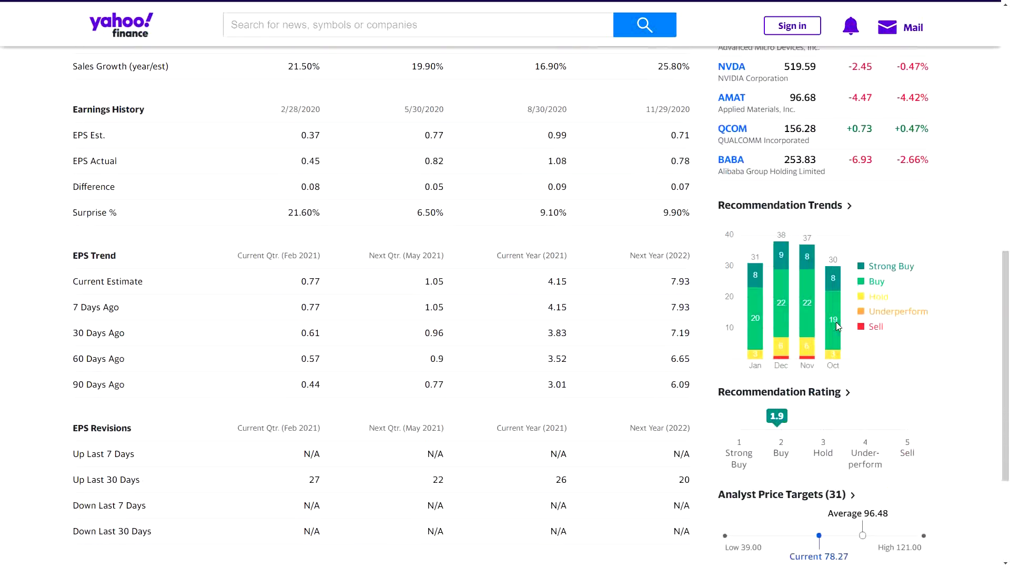
{"action": "scroll", "coordinate": [836, 324], "scroll_direction": "down", "scroll_amount": 3}
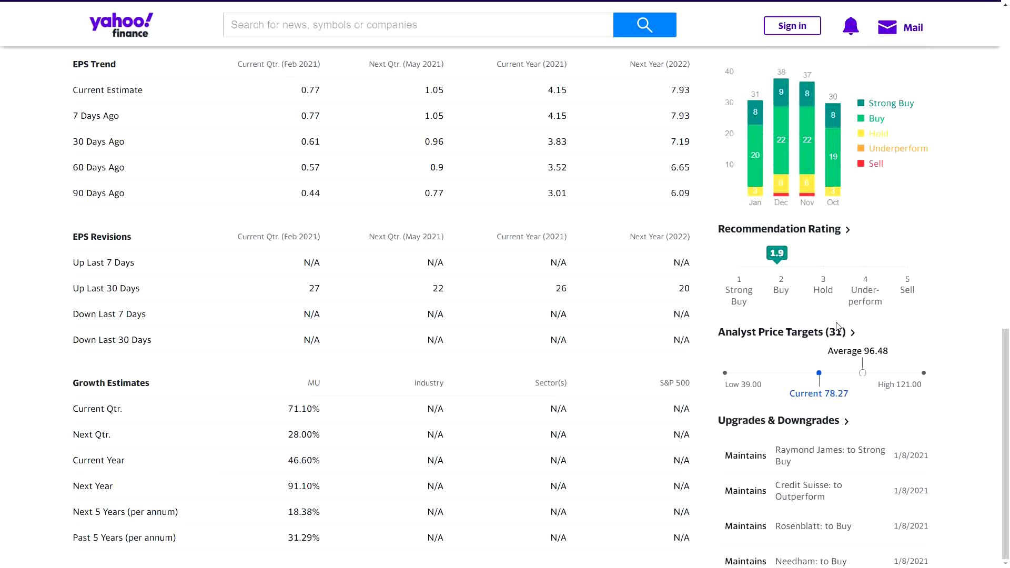
{"action": "triple_click", "coordinate": [114, 513]}
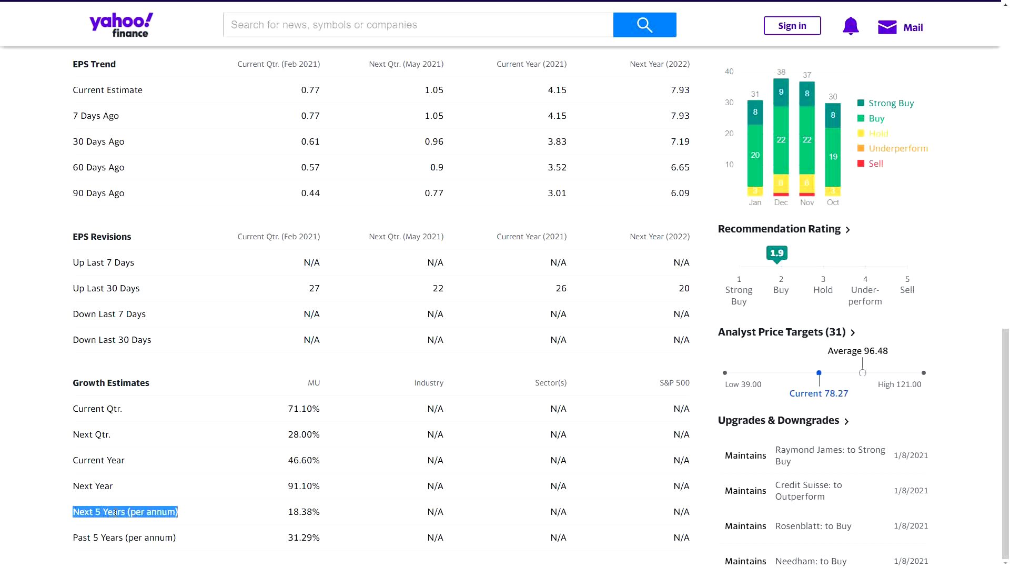
{"action": "triple_click", "coordinate": [303, 512]}
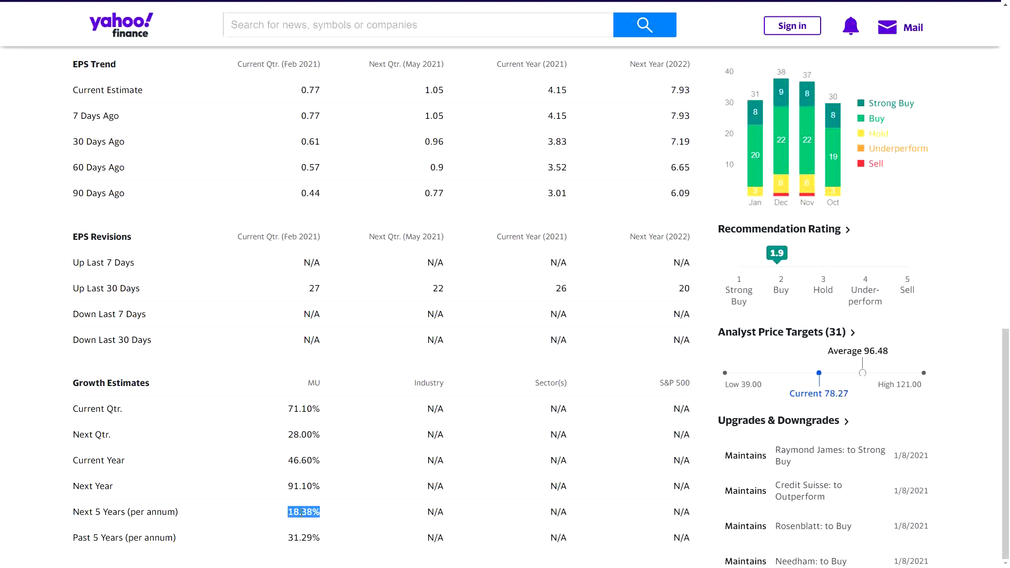
{"action": "triple_click", "coordinate": [319, 512]}
Point out the analyst price targets, low 39.00 and current 78.27, then reselect 18.38%
{"action": "left_click", "coordinate": [727, 385]}
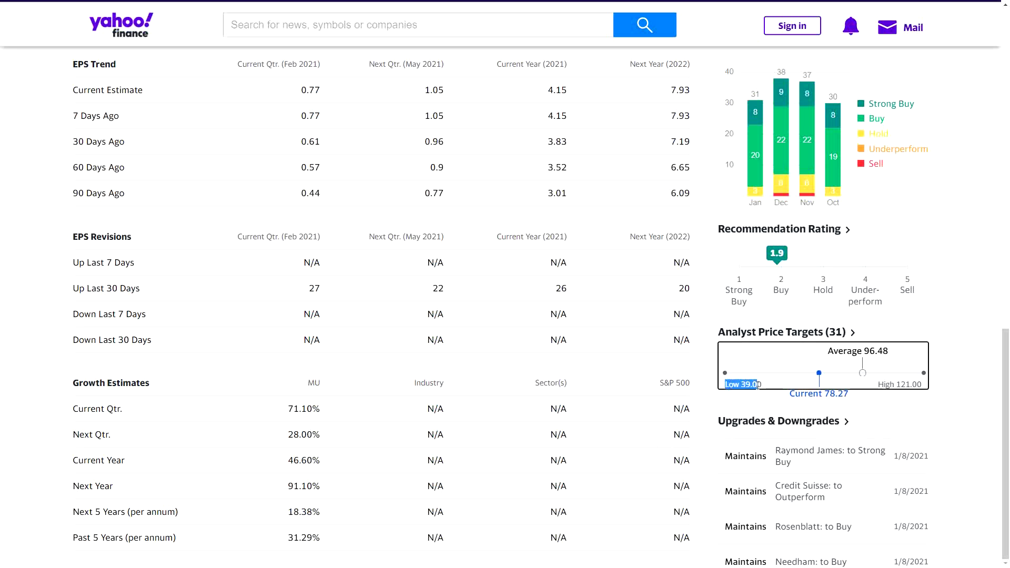
{"action": "left_click_drag", "start_coordinate": [743, 385], "coordinate": [877, 386]}
{"action": "double_click", "coordinate": [829, 397]}
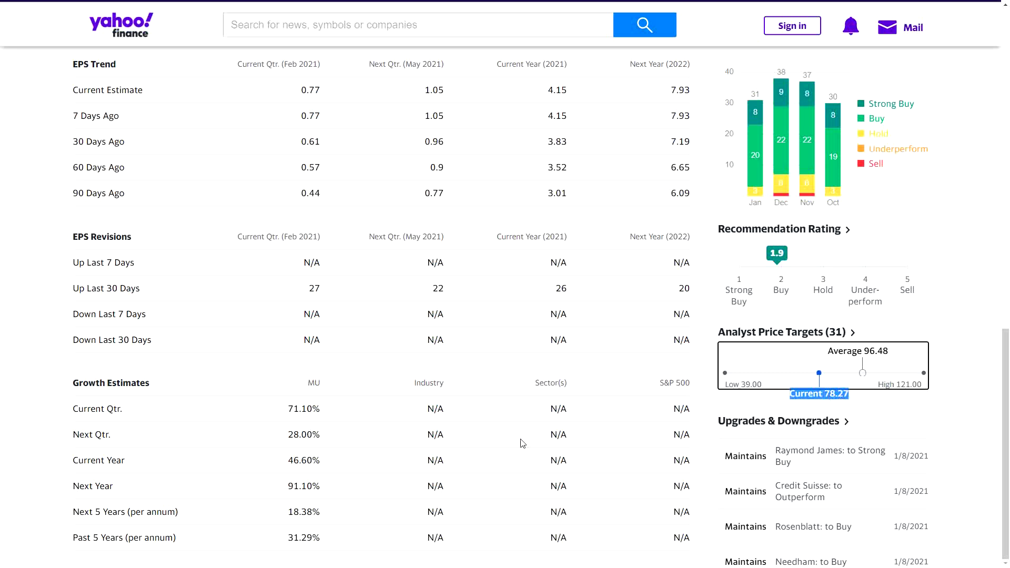
{"action": "double_click", "coordinate": [304, 512]}
{"action": "triple_click", "coordinate": [303, 512]}
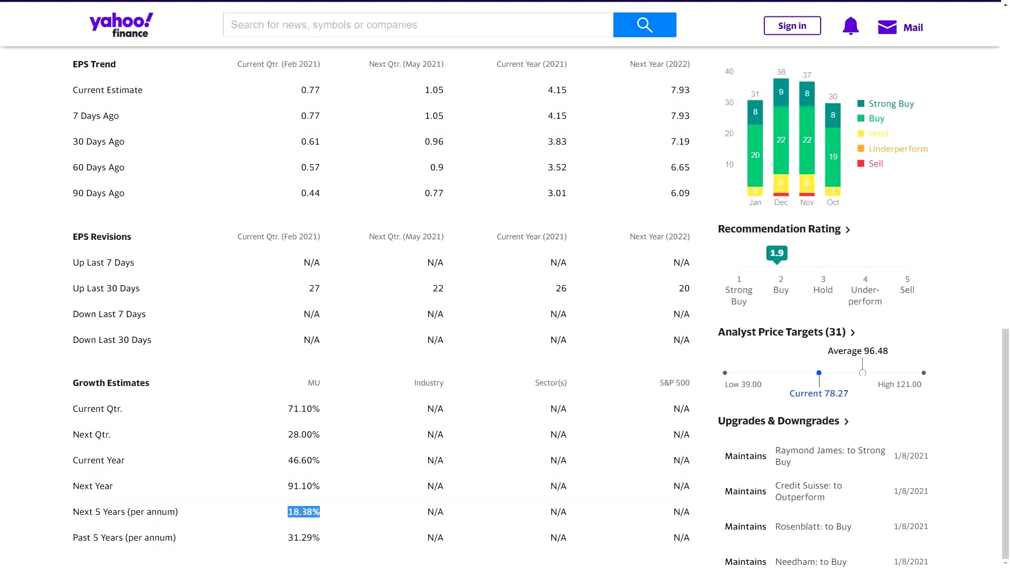
{"action": "triple_click", "coordinate": [298, 513]}
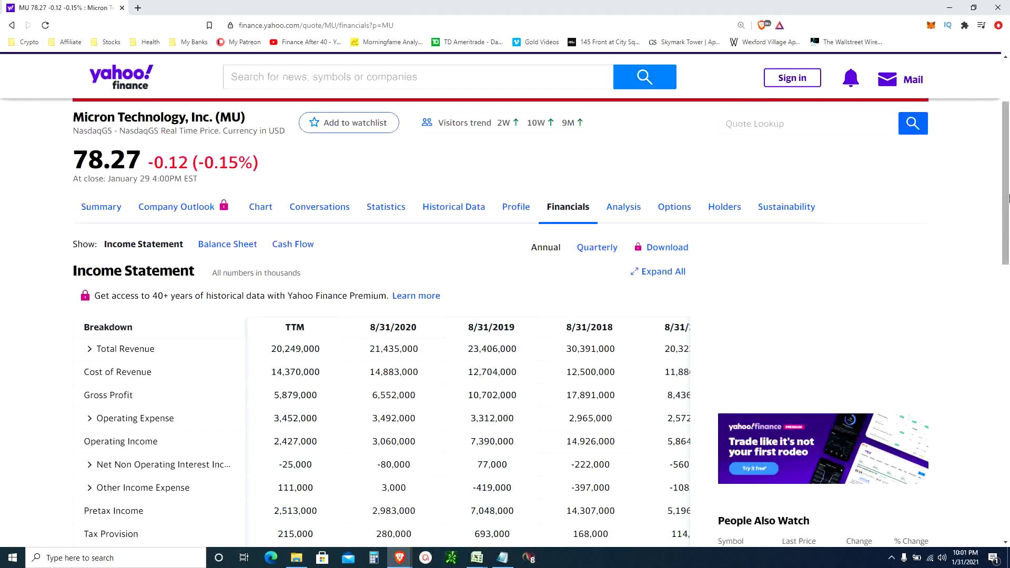
Highlight the Total Revenue row, TTM 20,249,000, and the 2020, 2019 and 2018 revenue figures
{"action": "left_click_drag", "start_coordinate": [1007, 149], "coordinate": [1007, 167]}
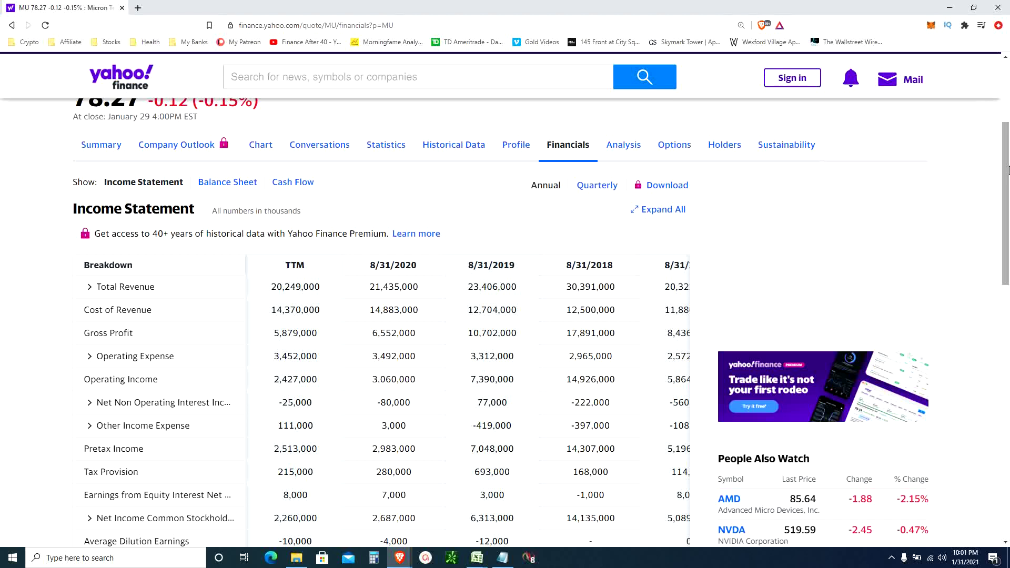
{"action": "left_click_drag", "start_coordinate": [1009, 170], "coordinate": [1008, 194]}
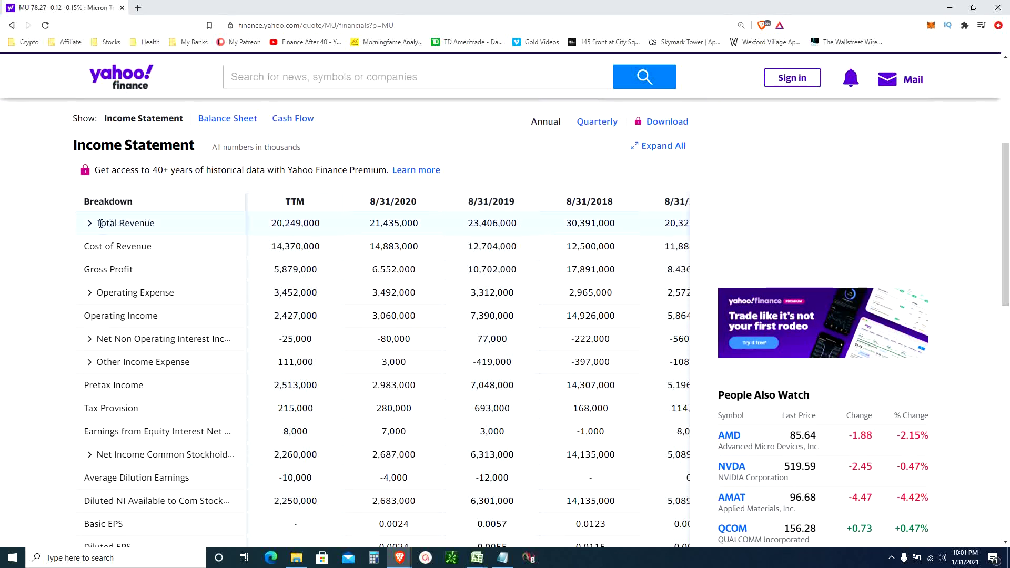
{"action": "left_click_drag", "start_coordinate": [96, 223], "coordinate": [154, 224]}
{"action": "double_click", "coordinate": [306, 223]}
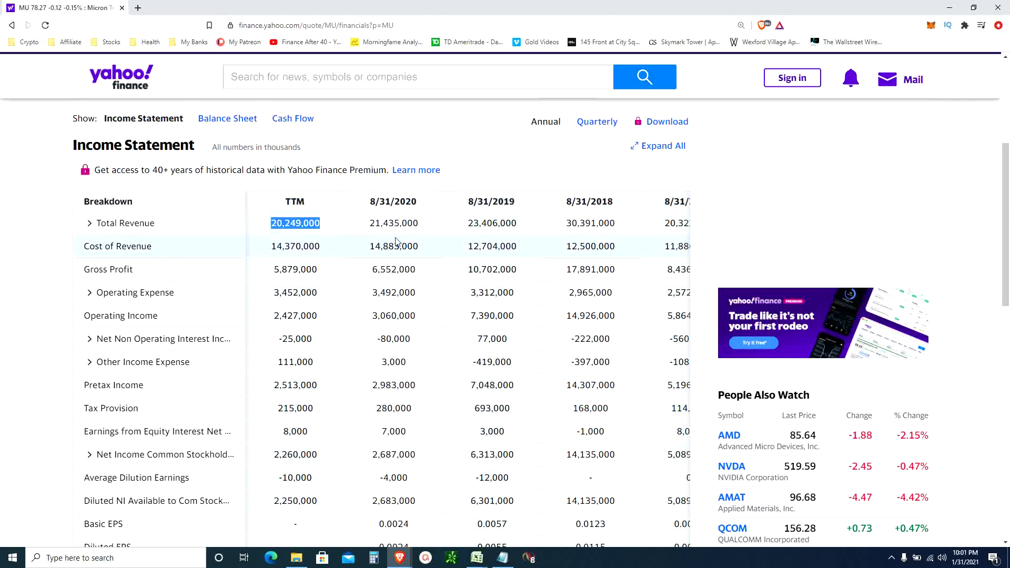
{"action": "left_click_drag", "start_coordinate": [569, 223], "coordinate": [609, 223]}
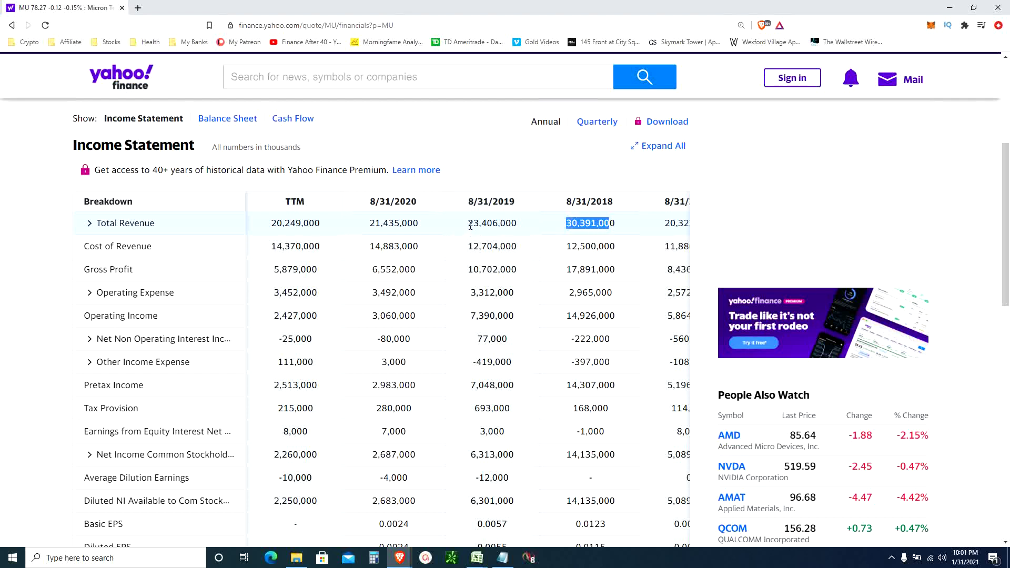
{"action": "left_click_drag", "start_coordinate": [467, 223], "coordinate": [492, 225]}
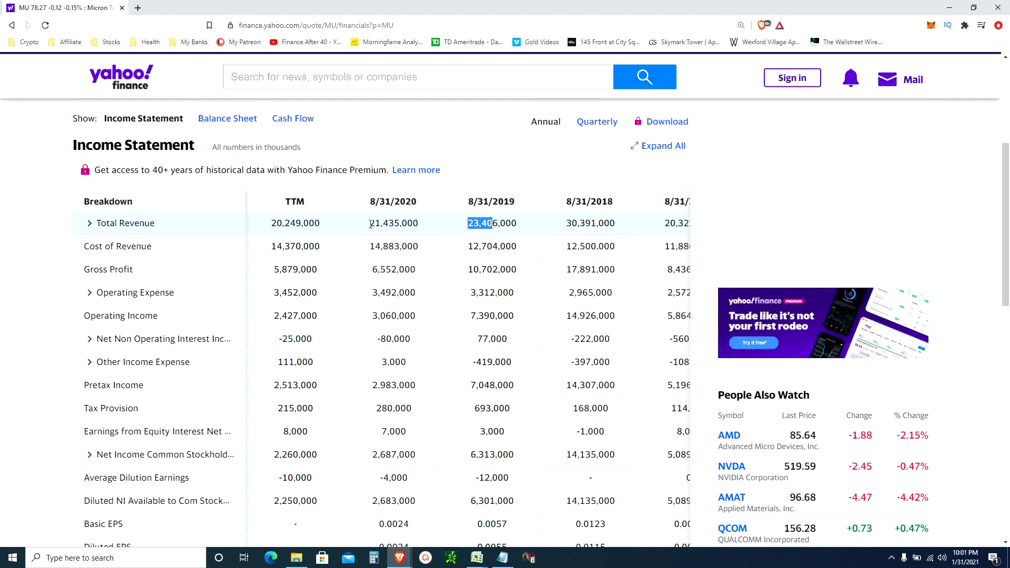
{"action": "left_click_drag", "start_coordinate": [369, 223], "coordinate": [388, 223]}
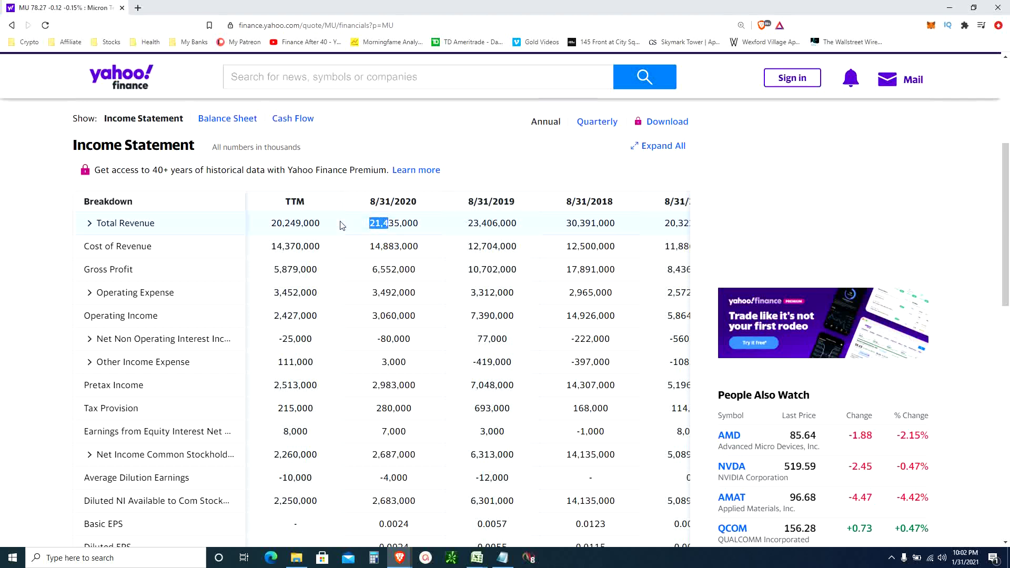
{"action": "left_click_drag", "start_coordinate": [271, 223], "coordinate": [298, 223]}
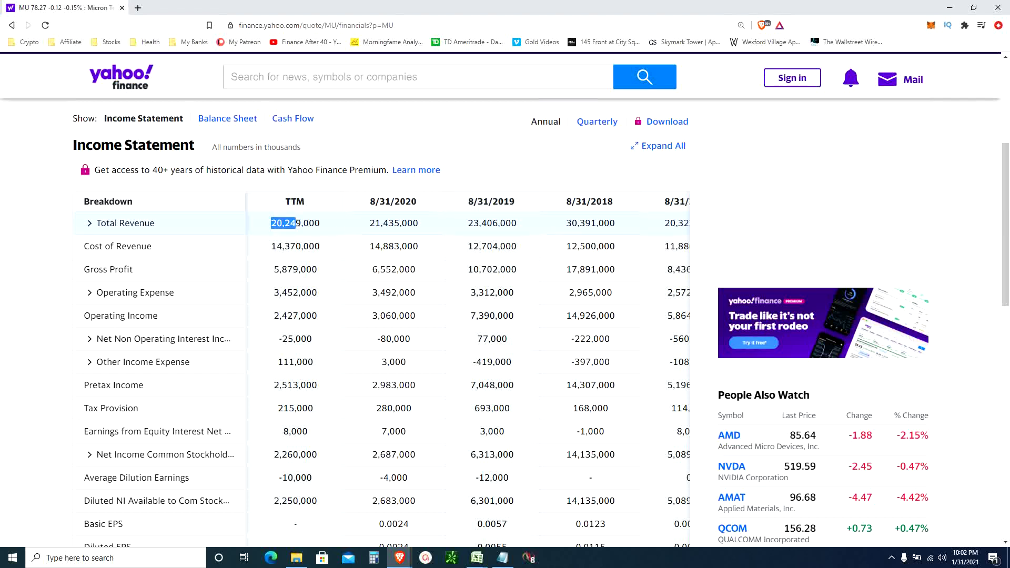
Compare 2018 revenue 30,391,000 with TTM revenue, then select TTM gross profit 5,879,000
{"action": "double_click", "coordinate": [666, 223]}
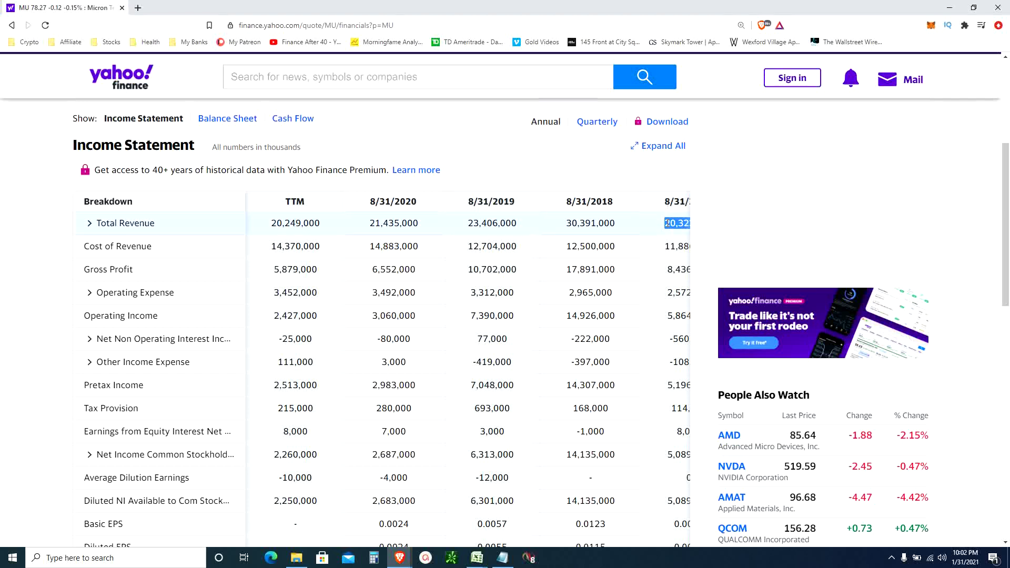
{"action": "double_click", "coordinate": [571, 224]}
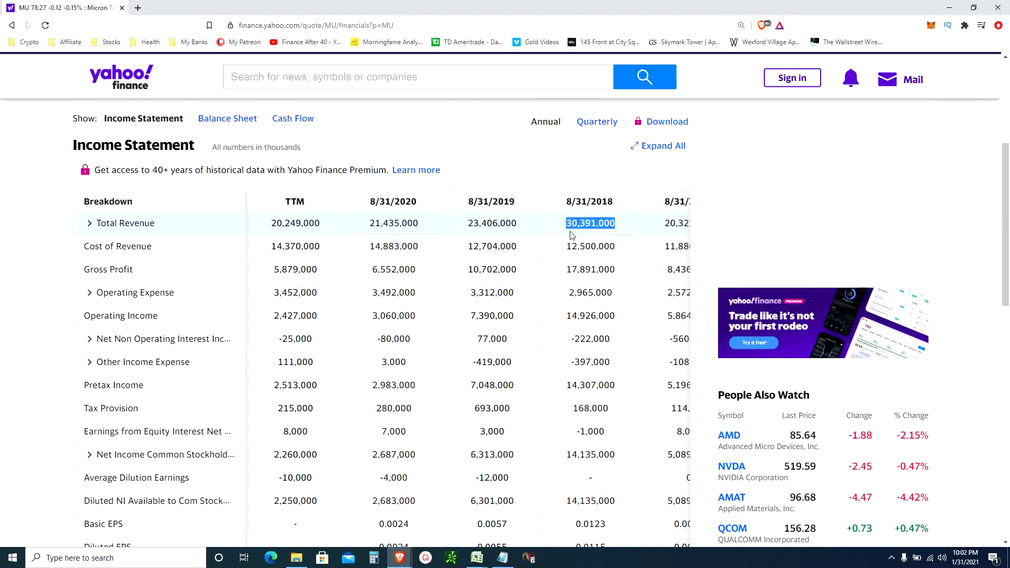
{"action": "double_click", "coordinate": [279, 223]}
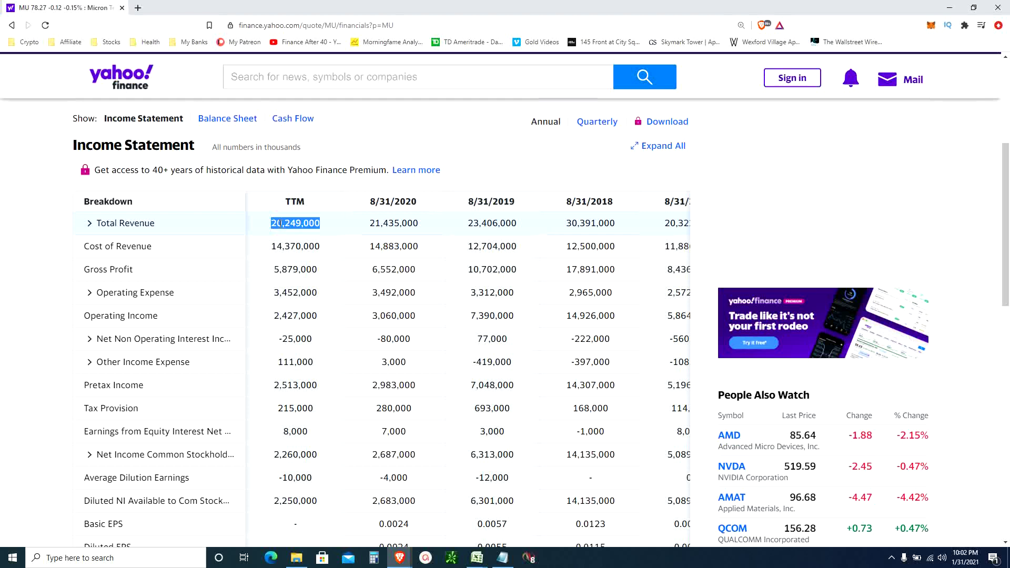
{"action": "scroll", "coordinate": [280, 223], "scroll_direction": "down", "scroll_amount": 1}
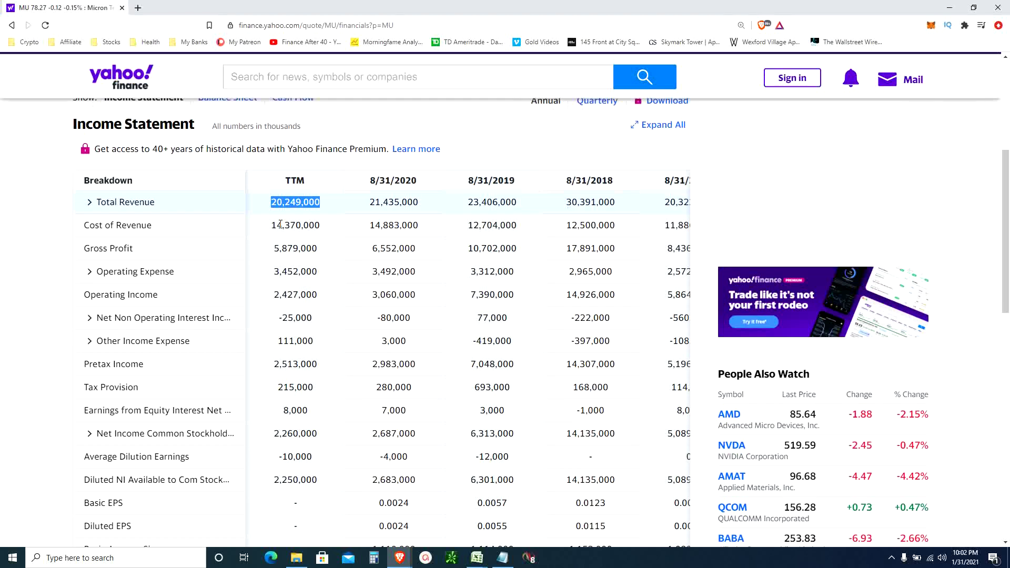
{"action": "double_click", "coordinate": [281, 223]}
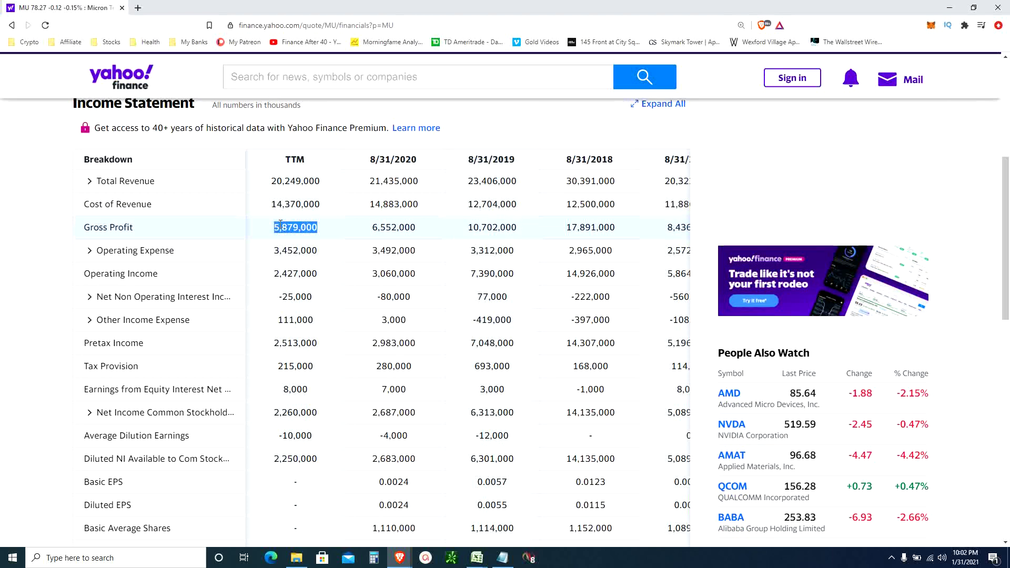
{"action": "double_click", "coordinate": [287, 230]}
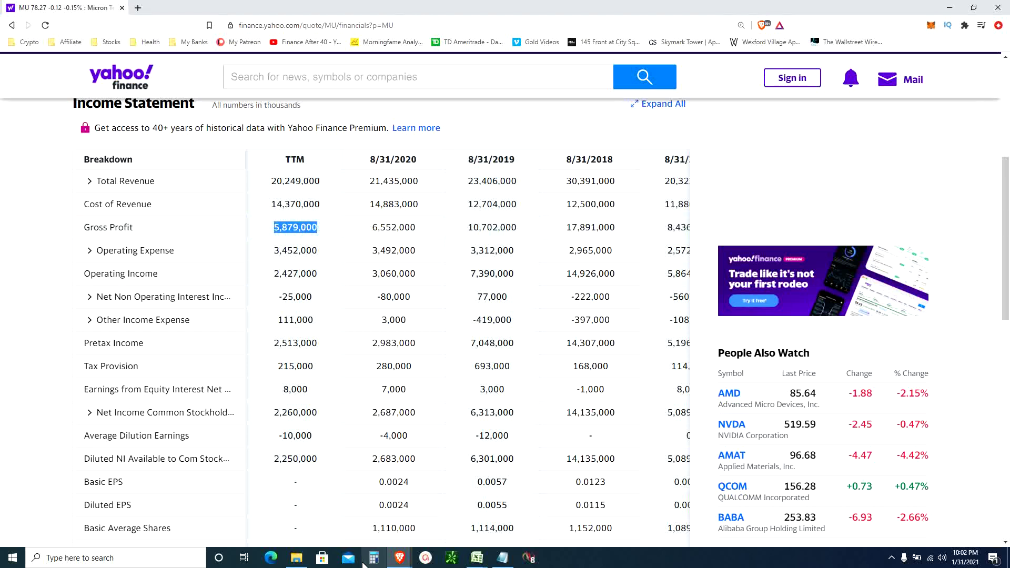
In Calculator, compute 5879 ÷ 20249 × 100, giving a gross margin of about 29.03%
{"action": "left_click", "coordinate": [373, 558]}
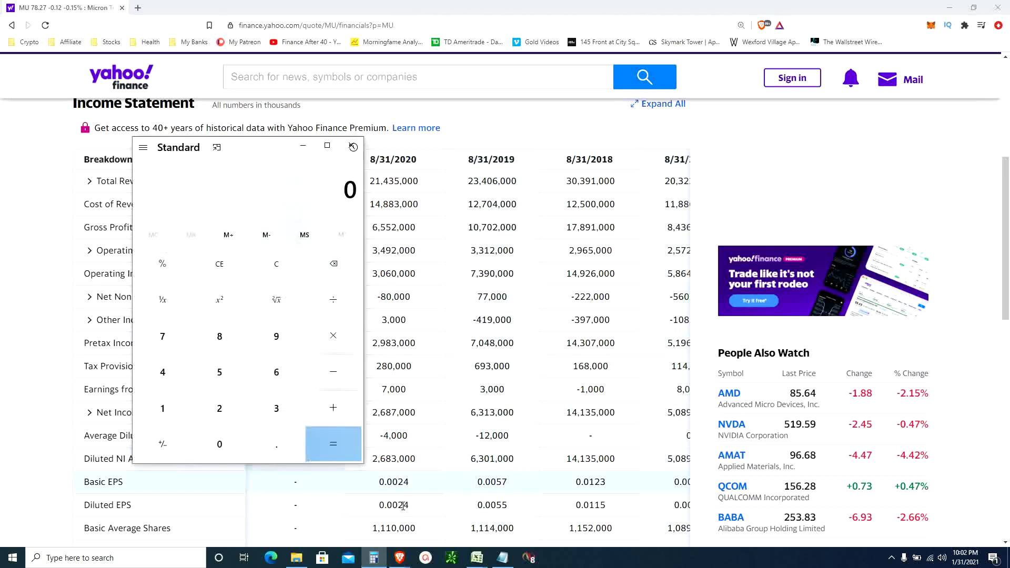
{"action": "left_click_drag", "start_coordinate": [241, 147], "coordinate": [545, 173]}
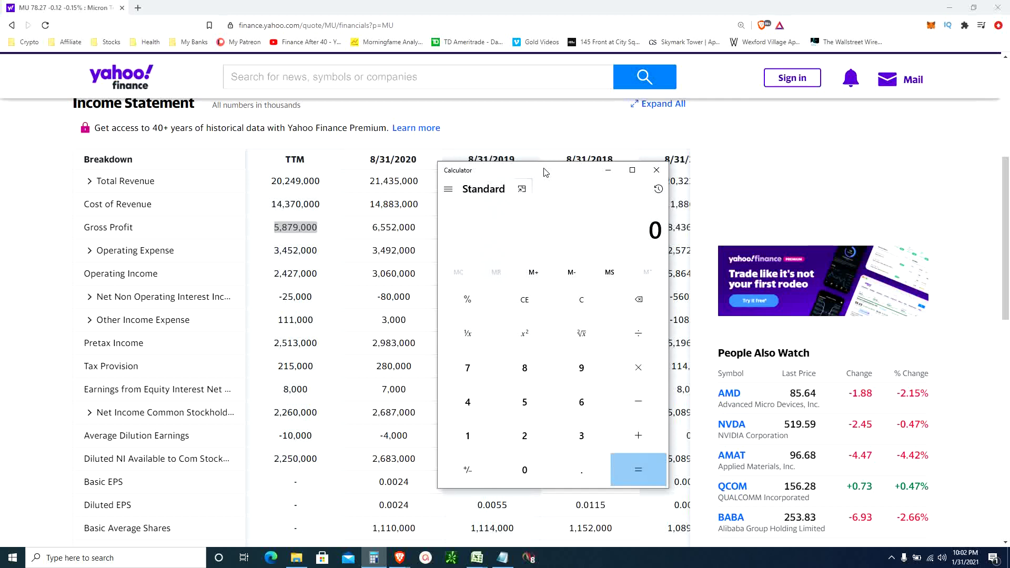
{"action": "type", "text": "5879"}
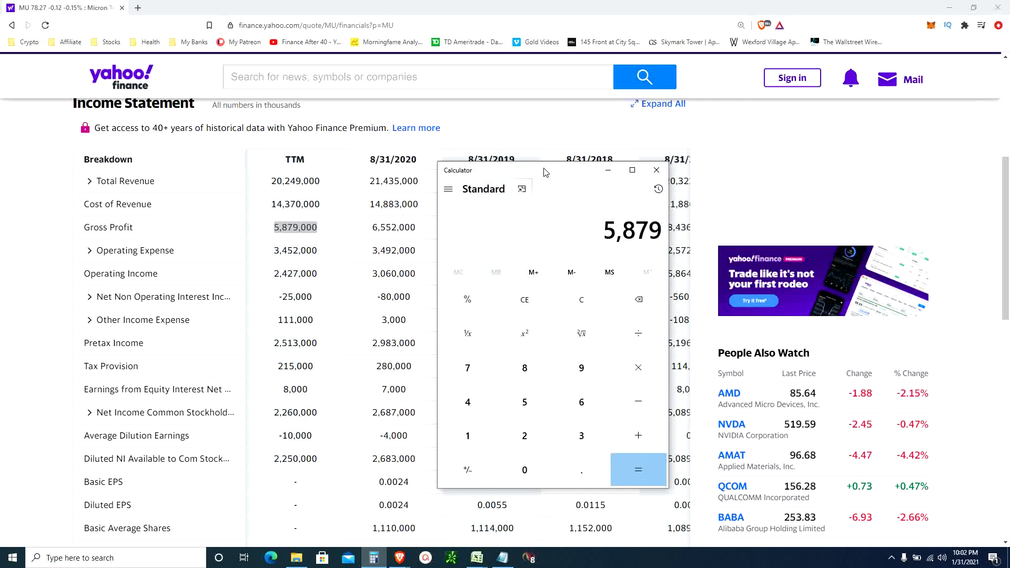
{"action": "key", "text": "slash"}
{"action": "type", "text": "20249"}
{"action": "key", "text": "Return"}
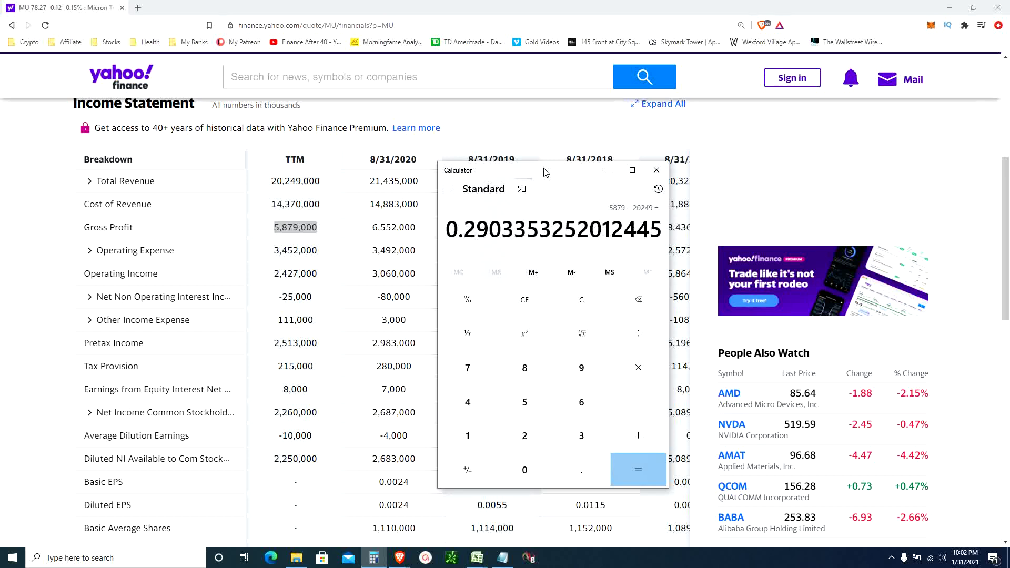
{"action": "type", "text": "*100"}
{"action": "key", "text": "Return"}
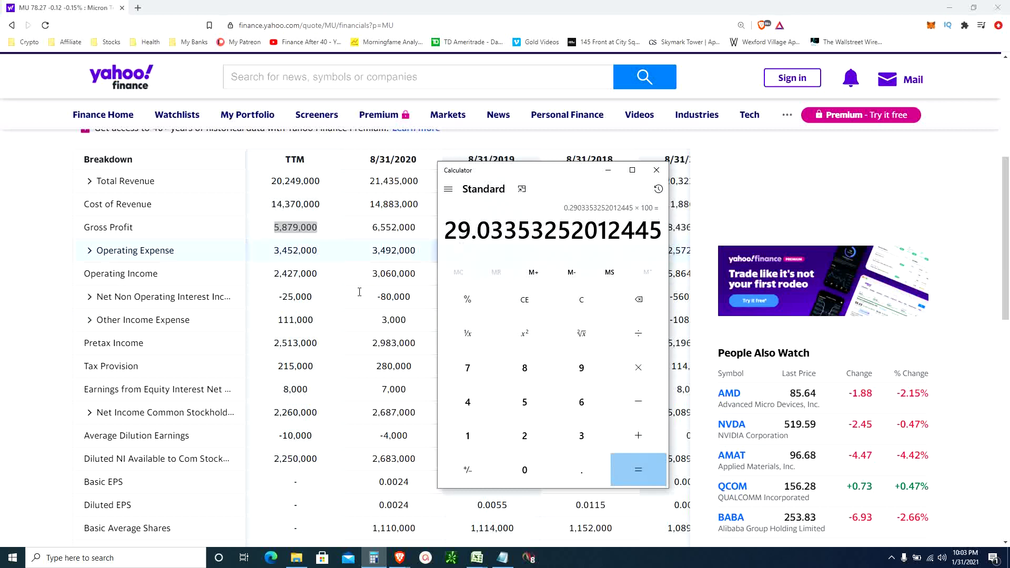
Select the Diluted NI Available to Com Stockholders row and its TTM value 2,250,000
{"action": "left_click", "coordinate": [326, 309]}
{"action": "scroll", "coordinate": [327, 308], "scroll_direction": "down", "scroll_amount": 3}
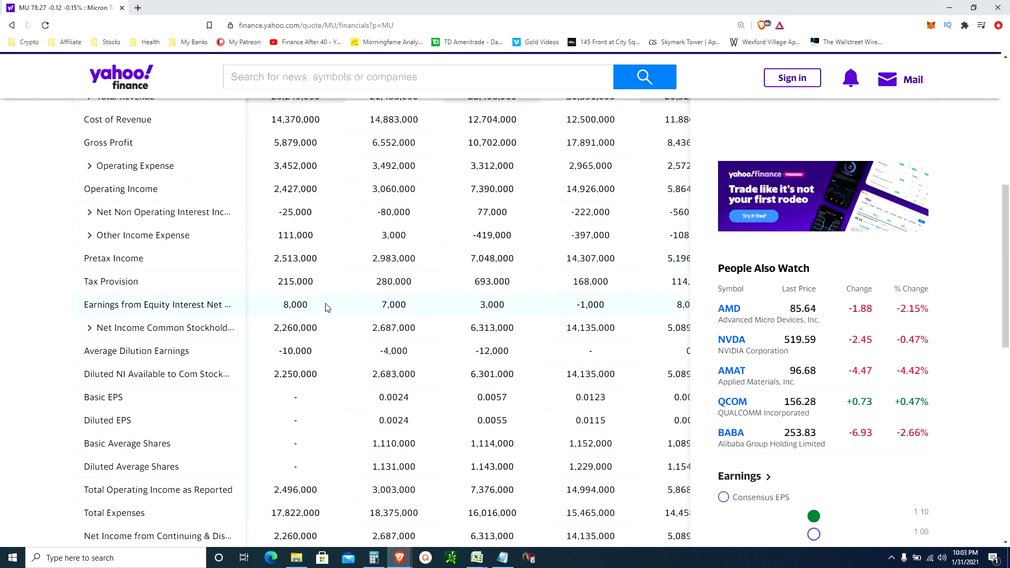
{"action": "double_click", "coordinate": [316, 313]}
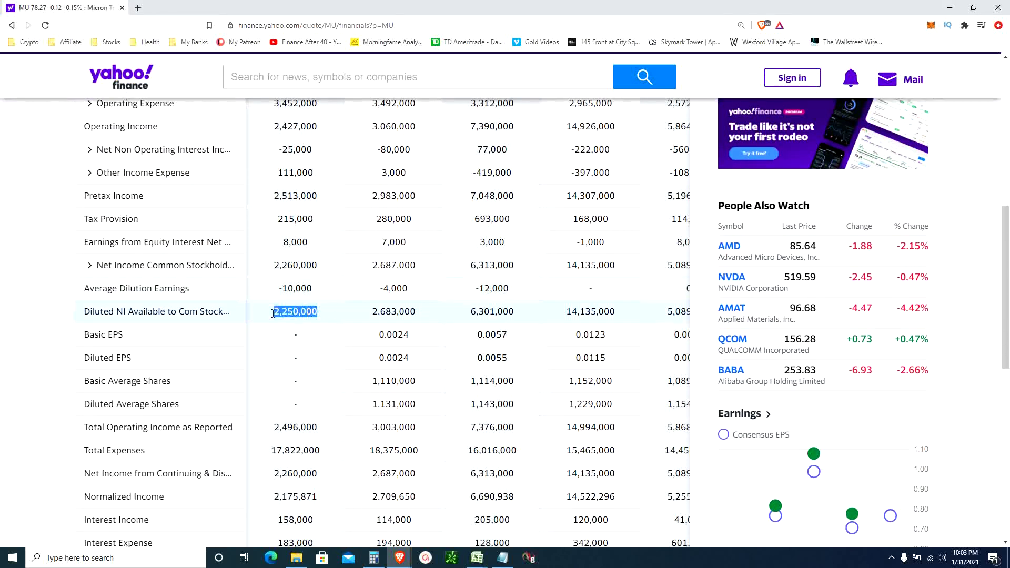
{"action": "triple_click", "coordinate": [188, 310]}
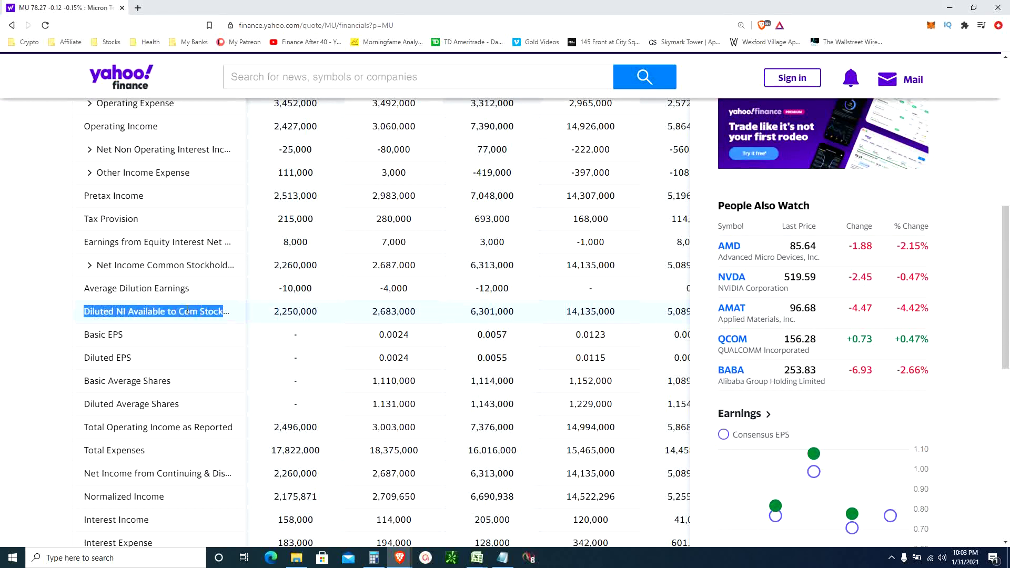
{"action": "double_click", "coordinate": [282, 311]}
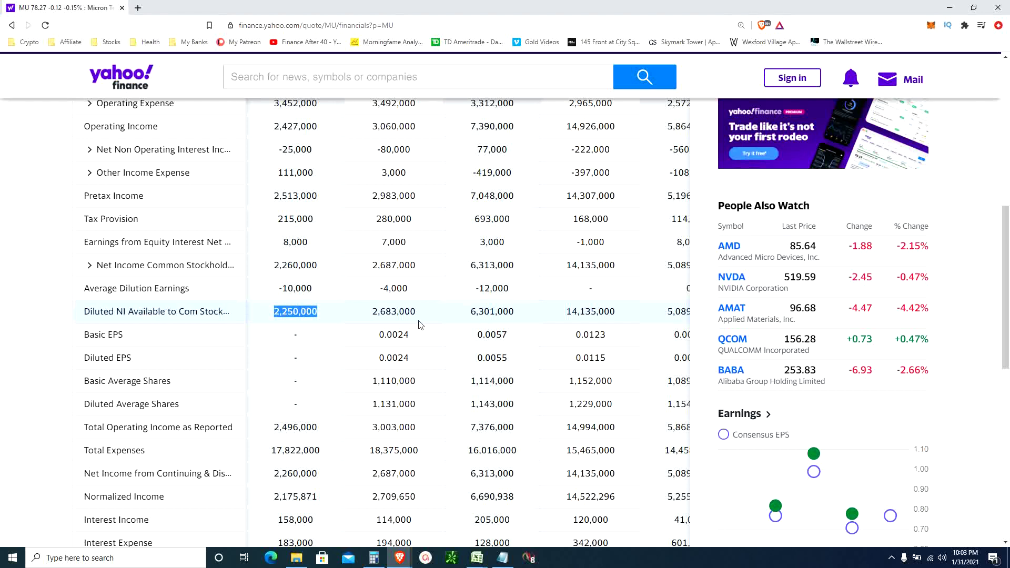
Compare the 2018, 2019 and 2020 figures 14,135,000, 6,301,000 and 2,683,000 with TTM 2,250,000
{"action": "double_click", "coordinate": [582, 311]}
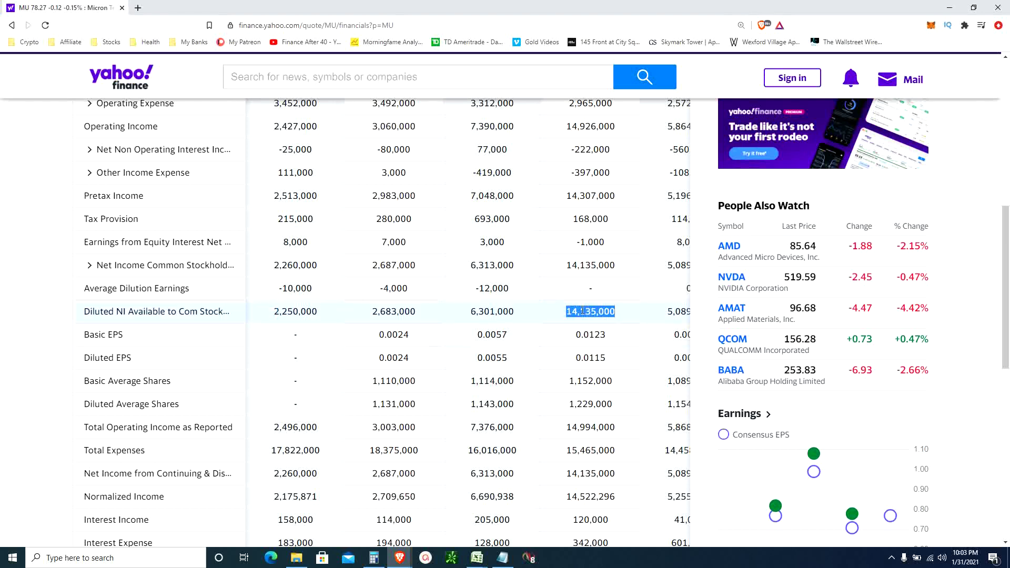
{"action": "double_click", "coordinate": [489, 311]}
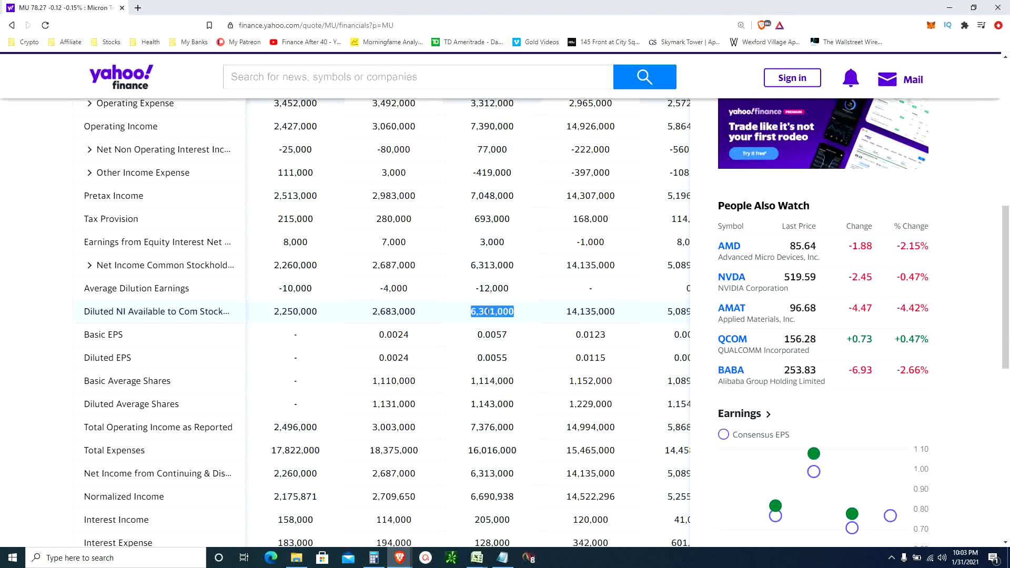
{"action": "double_click", "coordinate": [396, 311]}
{"action": "double_click", "coordinate": [292, 313]}
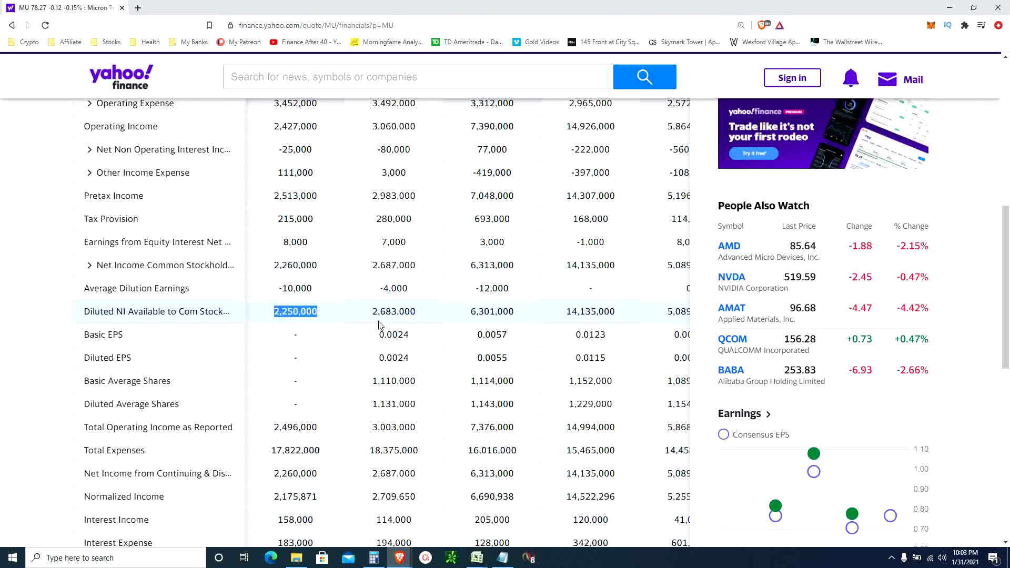
{"action": "scroll", "coordinate": [455, 276], "scroll_direction": "up", "scroll_amount": 1}
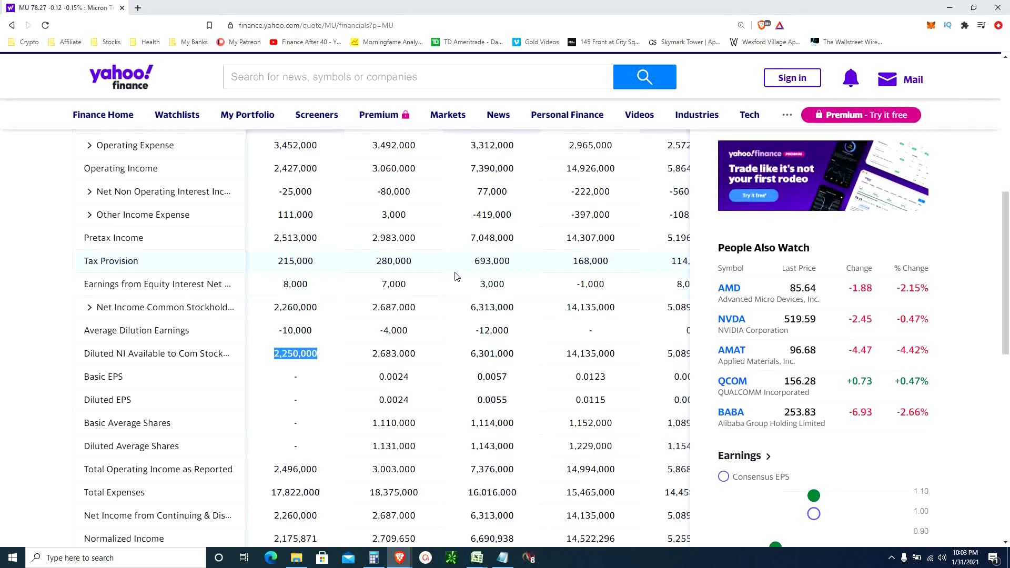
{"action": "scroll", "coordinate": [456, 276], "scroll_direction": "up", "scroll_amount": 3}
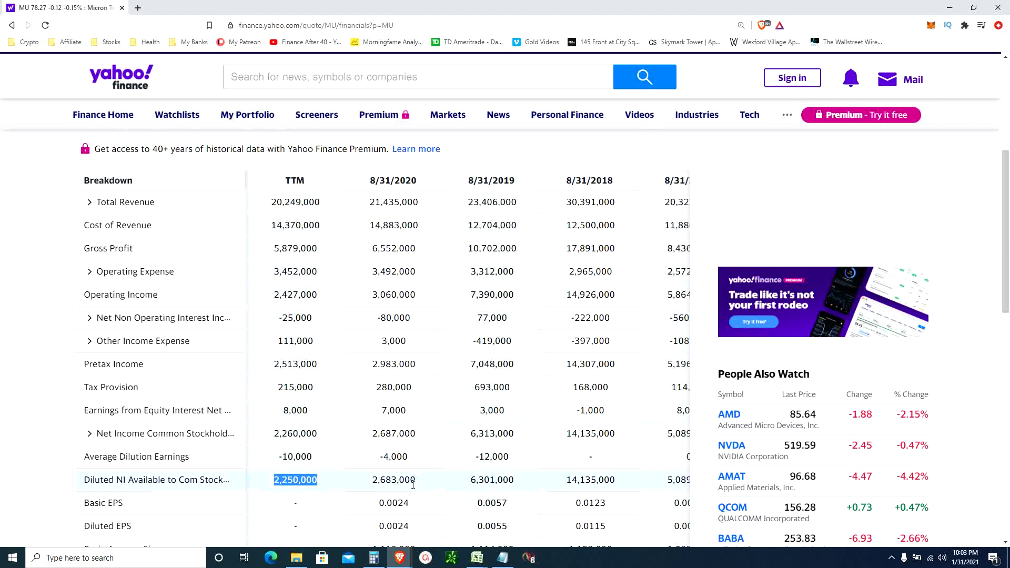
{"action": "mouse_move", "coordinate": [371, 561]}
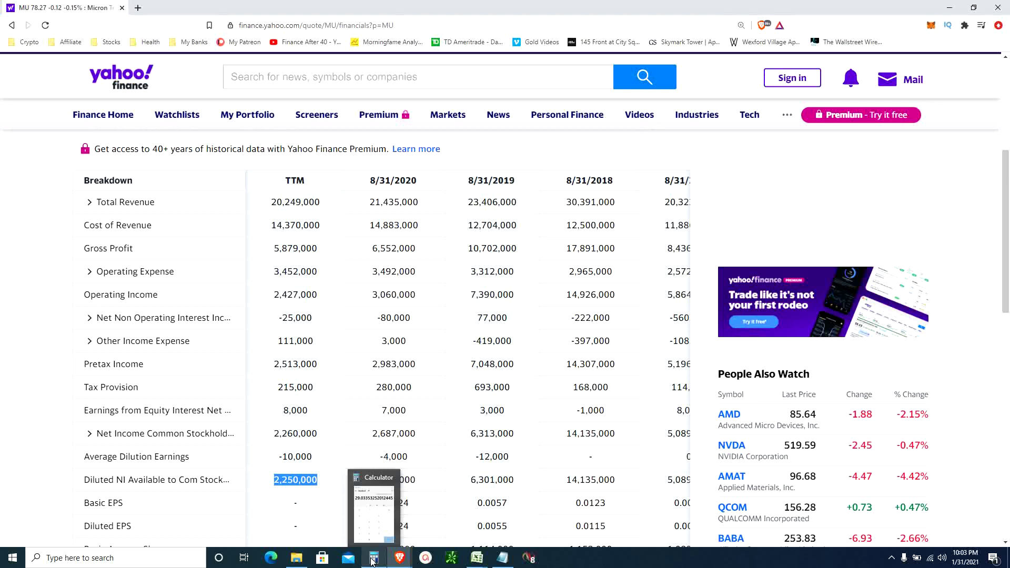
Clear Calculator, compute net margin 2250 ÷ 20249 × 100 ≈ 11.11%, then return to the financials page
{"action": "left_click", "coordinate": [371, 560]}
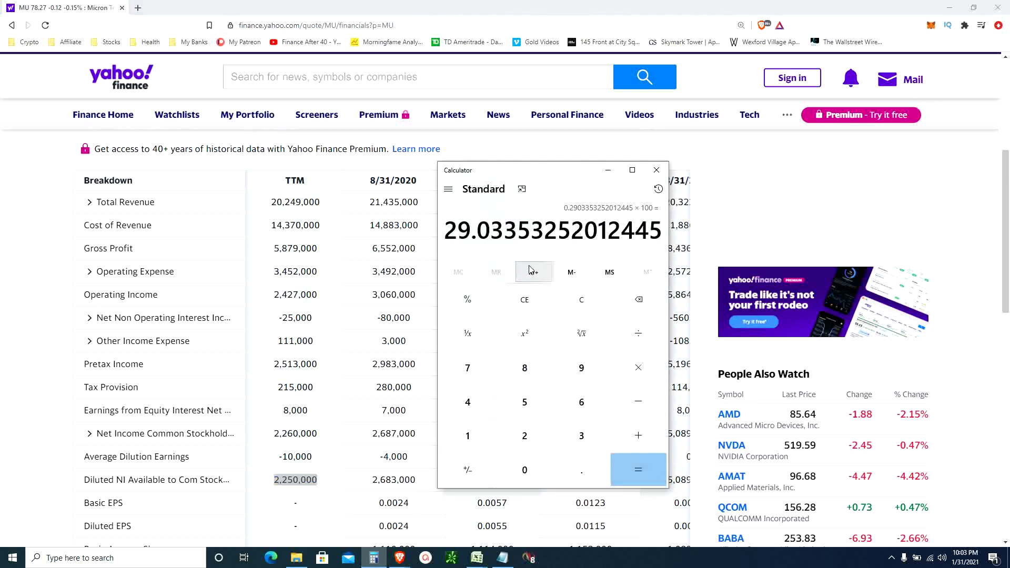
{"action": "left_click", "coordinate": [573, 300]}
{"action": "type", "text": "2250"}
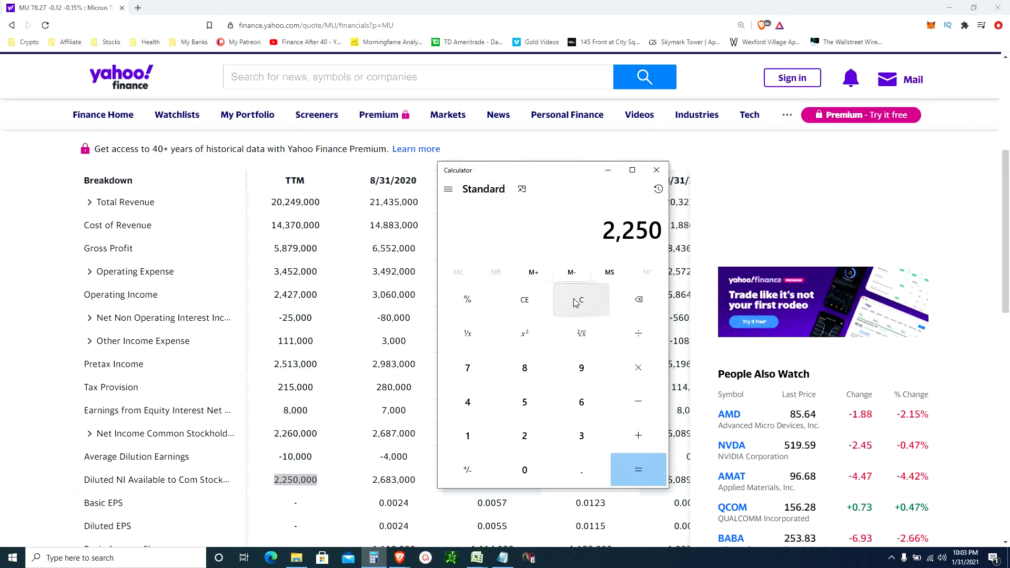
{"action": "key", "text": "slash"}
{"action": "type", "text": "20249"}
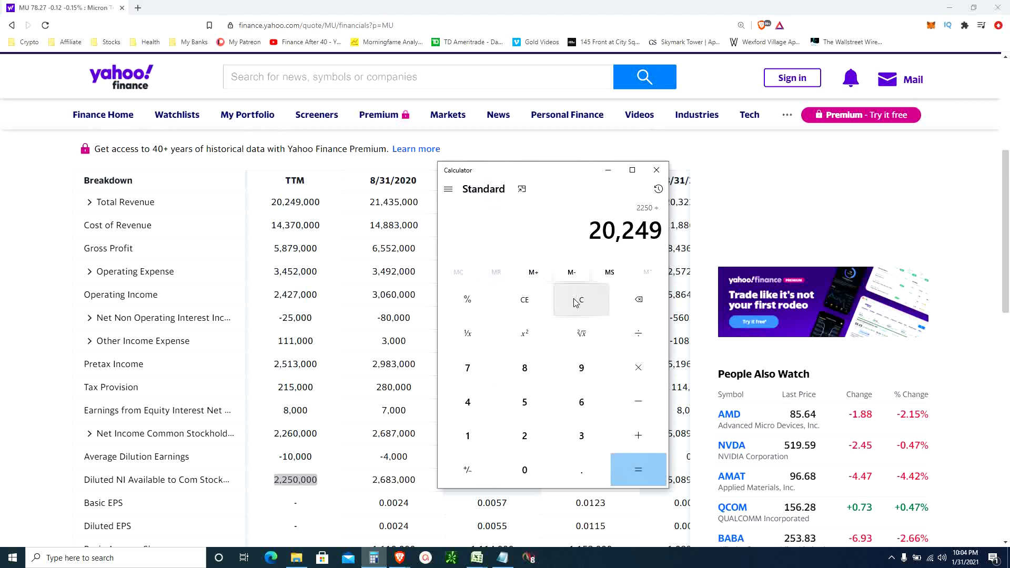
{"action": "key", "text": "Return"}
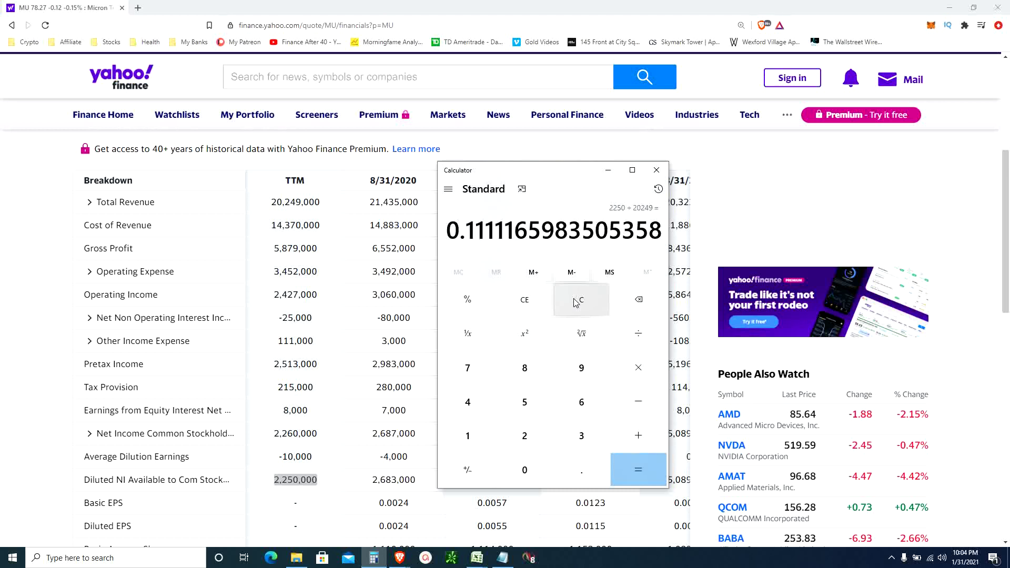
{"action": "key", "text": "asterisk"}
{"action": "type", "text": "100"}
{"action": "key", "text": "Return"}
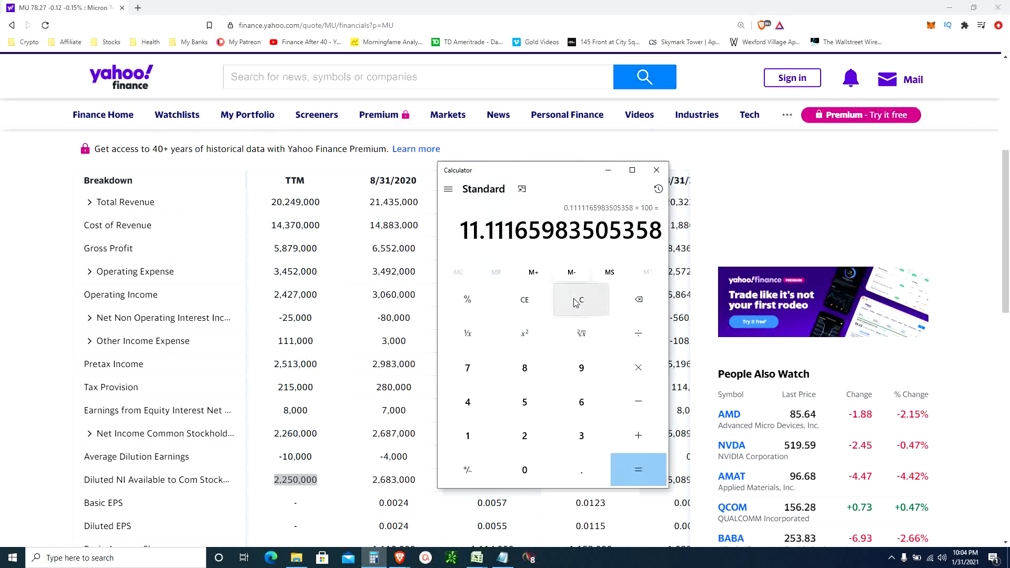
{"action": "left_click", "coordinate": [419, 249]}
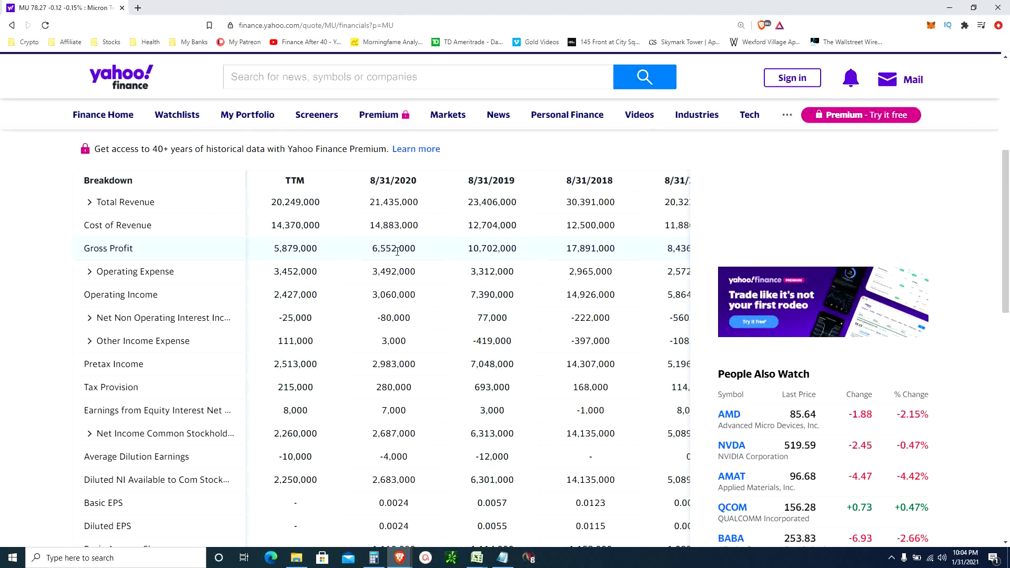
Open Micron's balance sheet and find 8/31/2020 Total Assets of 53,678,000
{"action": "scroll", "coordinate": [397, 252], "scroll_direction": "up", "scroll_amount": 3}
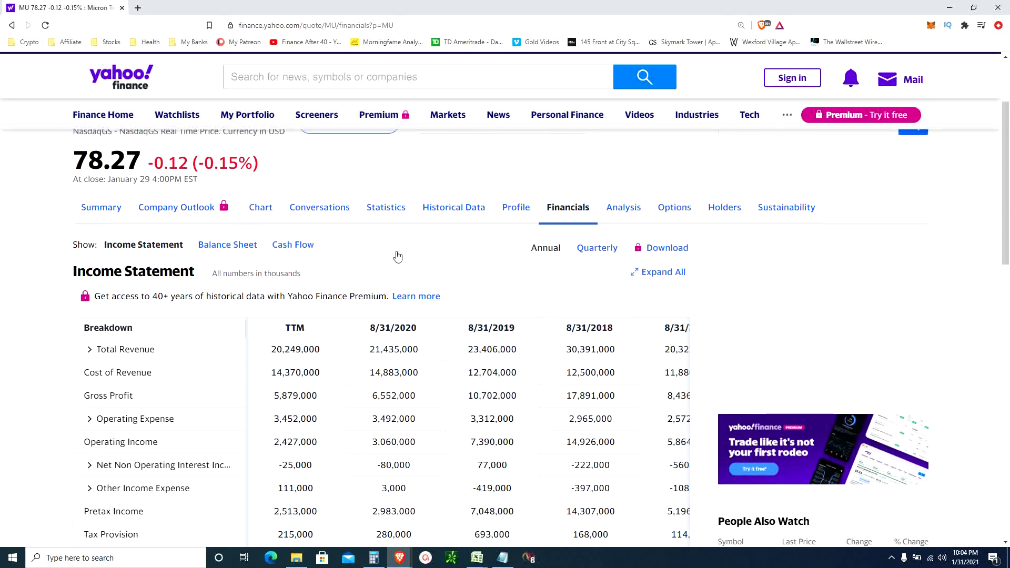
{"action": "left_click", "coordinate": [228, 245]}
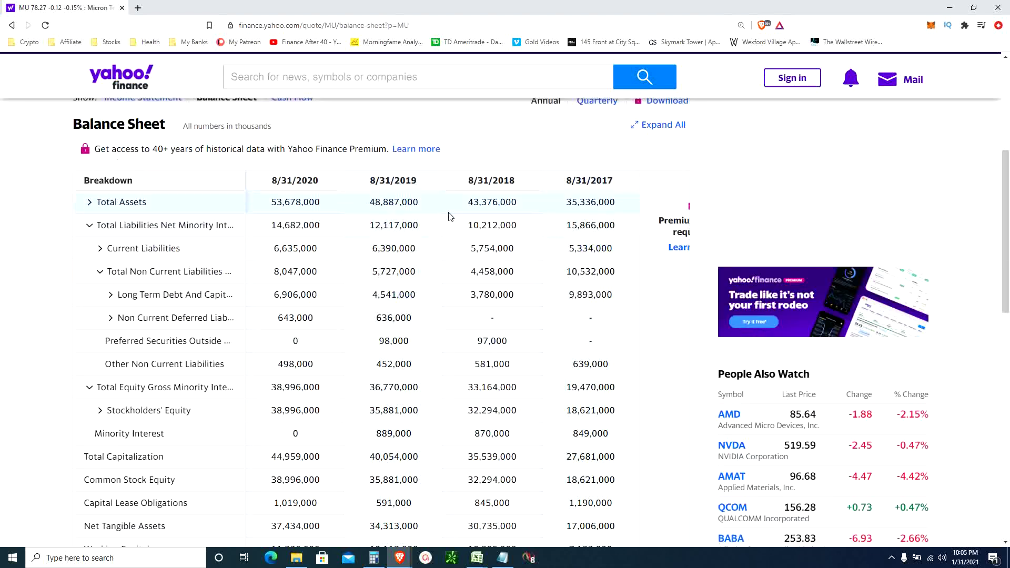
{"action": "double_click", "coordinate": [98, 202]}
{"action": "left_click", "coordinate": [98, 202]}
{"action": "left_click_drag", "start_coordinate": [97, 202], "coordinate": [148, 209]}
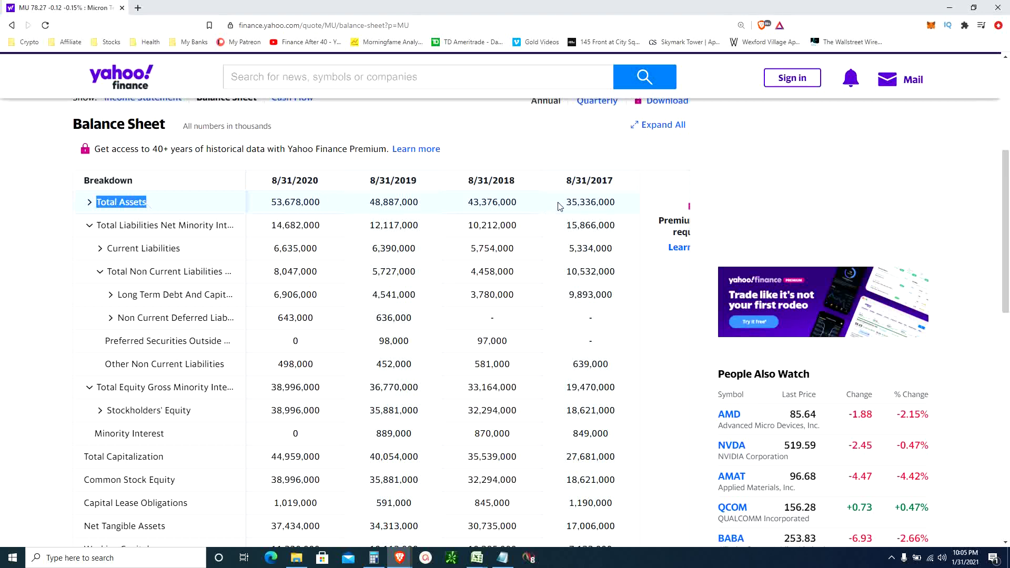
{"action": "left_click_drag", "start_coordinate": [566, 207], "coordinate": [593, 206]}
{"action": "double_click", "coordinate": [480, 207]}
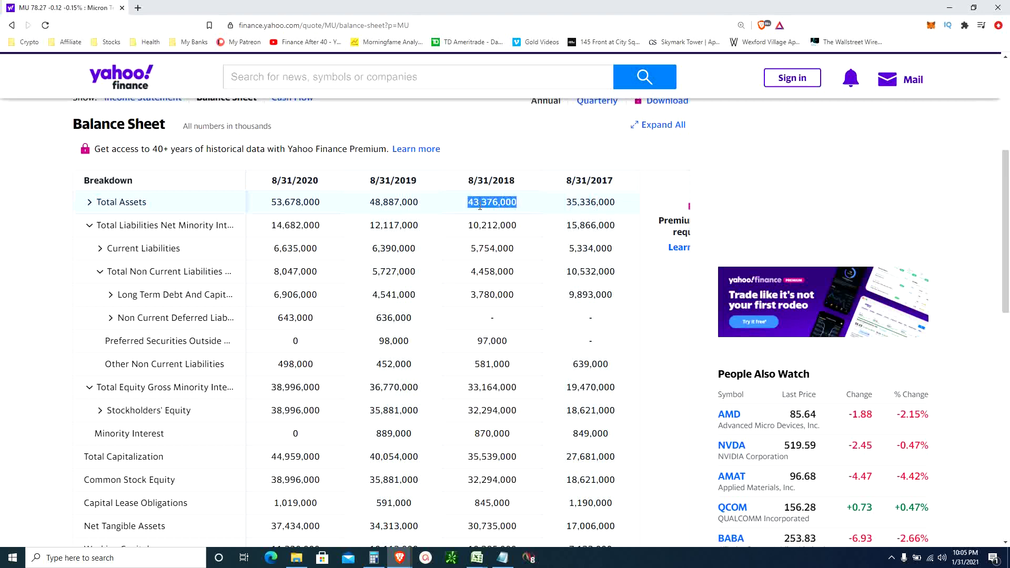
{"action": "double_click", "coordinate": [386, 203]}
{"action": "double_click", "coordinate": [295, 204]}
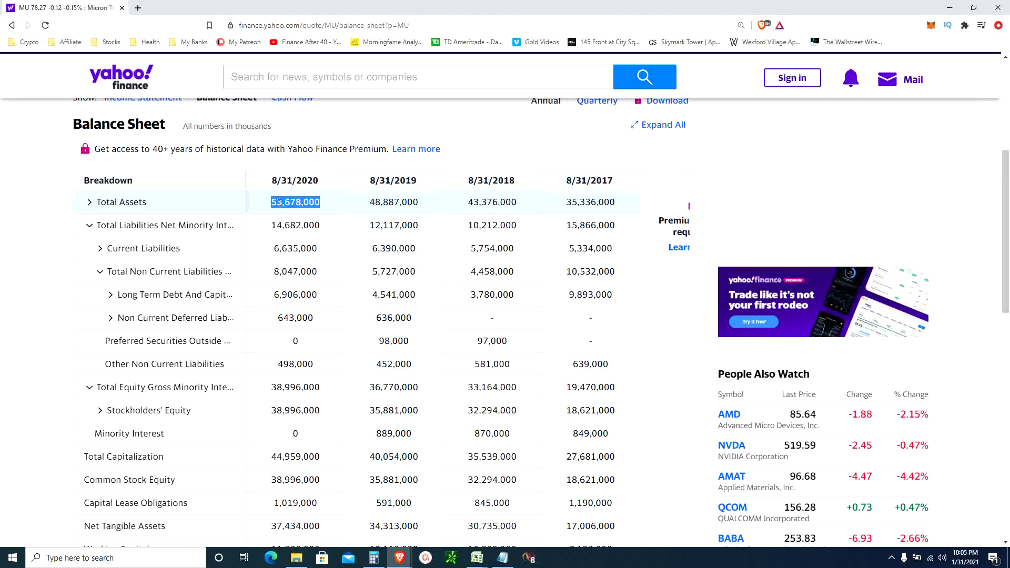
Select the 8/31/2020 Long Term Debt figure of 6,906,000
{"action": "double_click", "coordinate": [275, 296]}
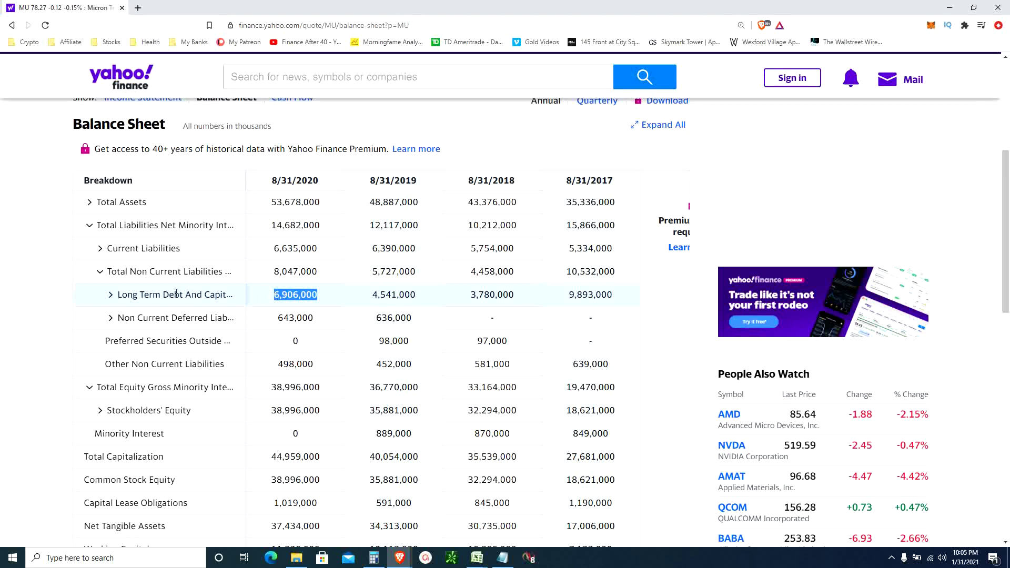
{"action": "triple_click", "coordinate": [269, 295]}
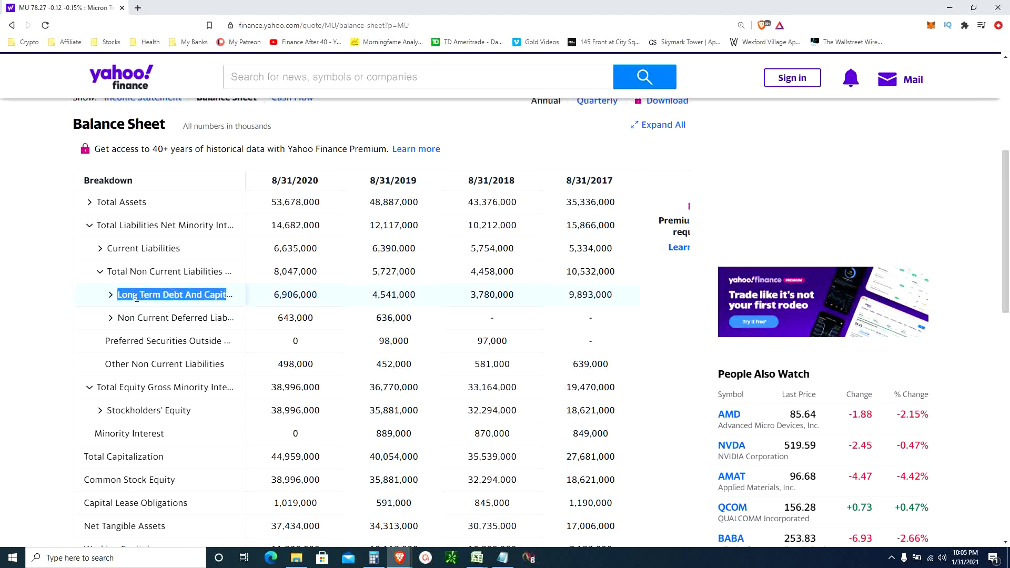
{"action": "left_click", "coordinate": [276, 296]}
{"action": "double_click", "coordinate": [277, 295]}
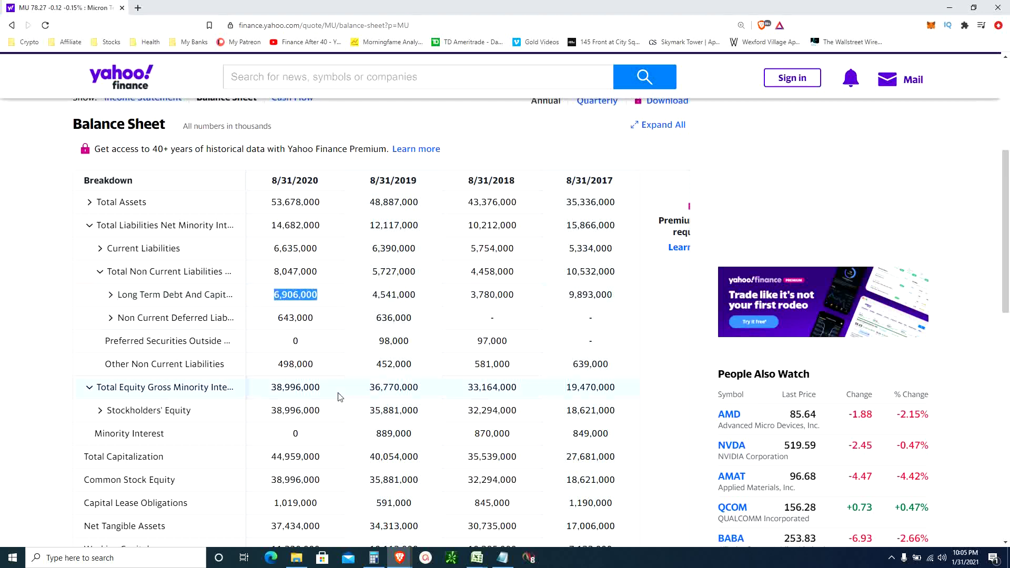
{"action": "double_click", "coordinate": [298, 298]}
In Calculator, clear the previous result and enter 6906 ÷
{"action": "left_click", "coordinate": [373, 557]}
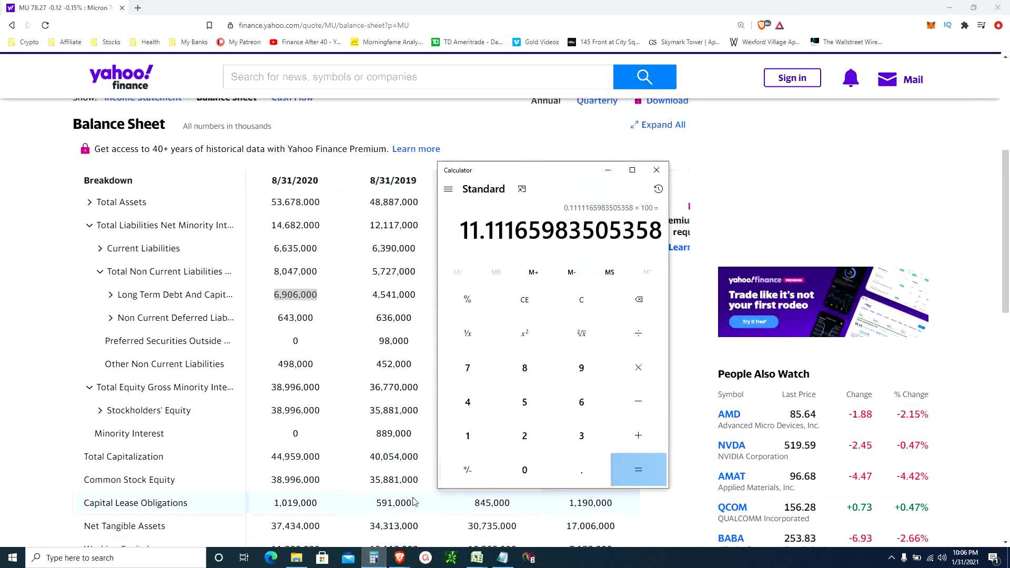
{"action": "left_click", "coordinate": [584, 305]}
{"action": "type", "text": "6906"}
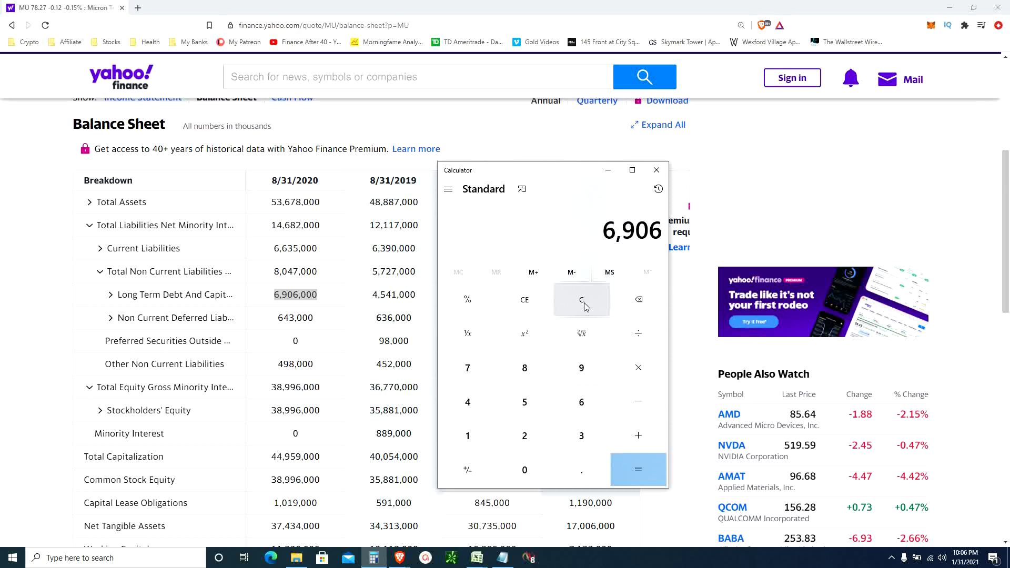
{"action": "key", "text": "slash"}
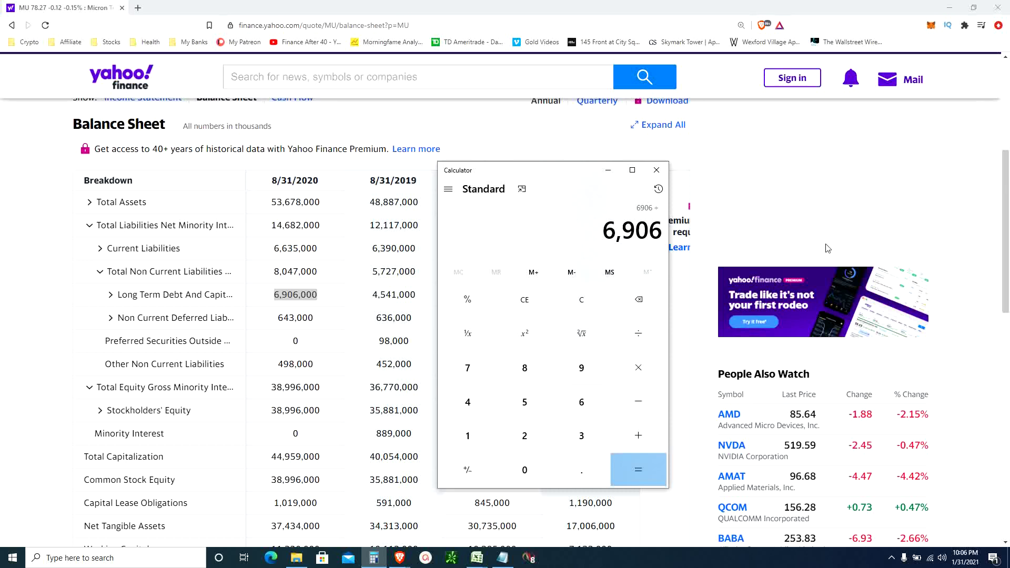
Find Micron's diluted net income of 2,250,000 on the income statement
{"action": "key", "text": "alt+Tab"}
{"action": "scroll", "coordinate": [394, 229], "scroll_direction": "up", "scroll_amount": 2}
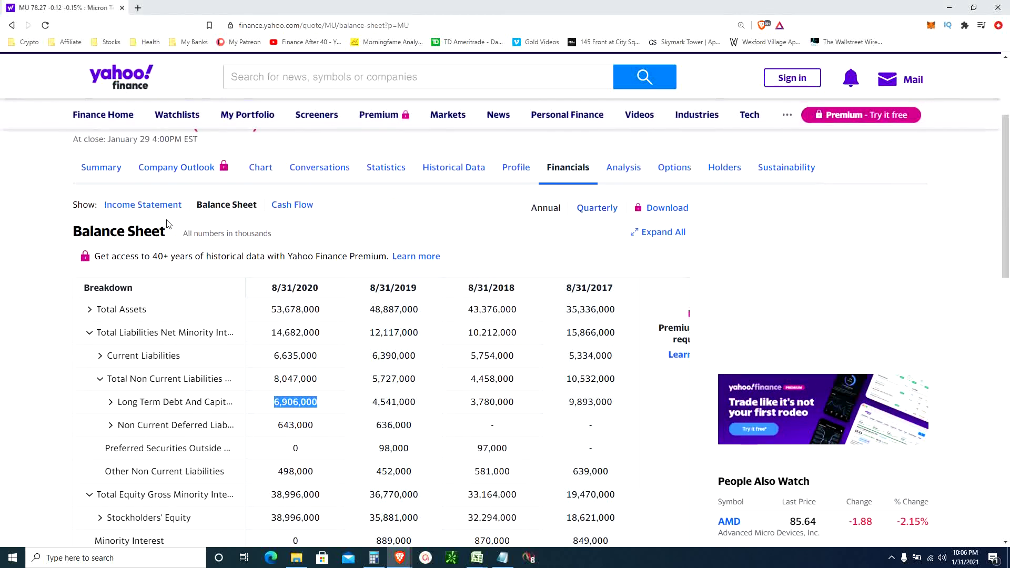
{"action": "left_click", "coordinate": [148, 209]}
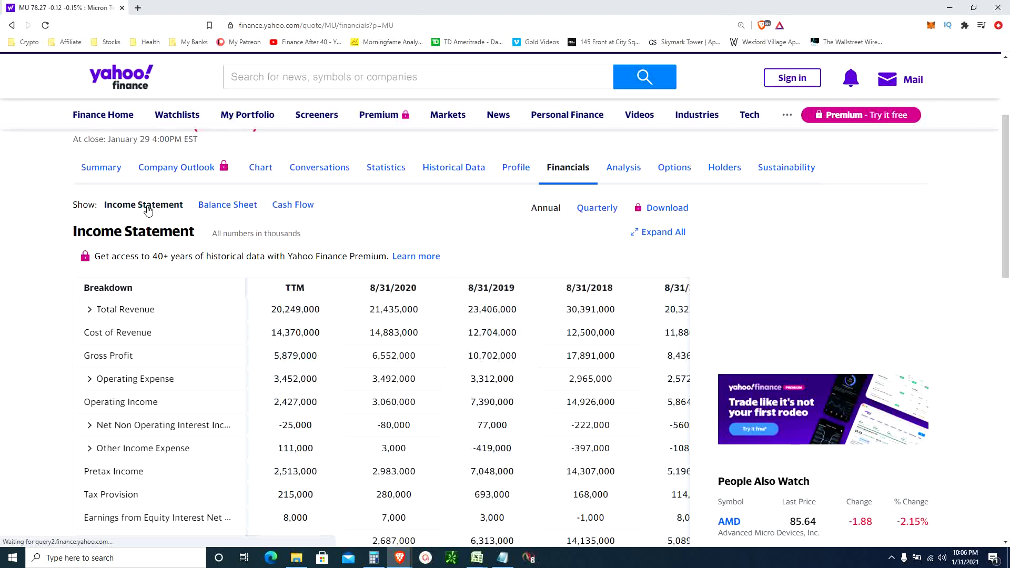
{"action": "left_click_drag", "start_coordinate": [1009, 200], "coordinate": [1009, 266]}
{"action": "double_click", "coordinate": [283, 390]}
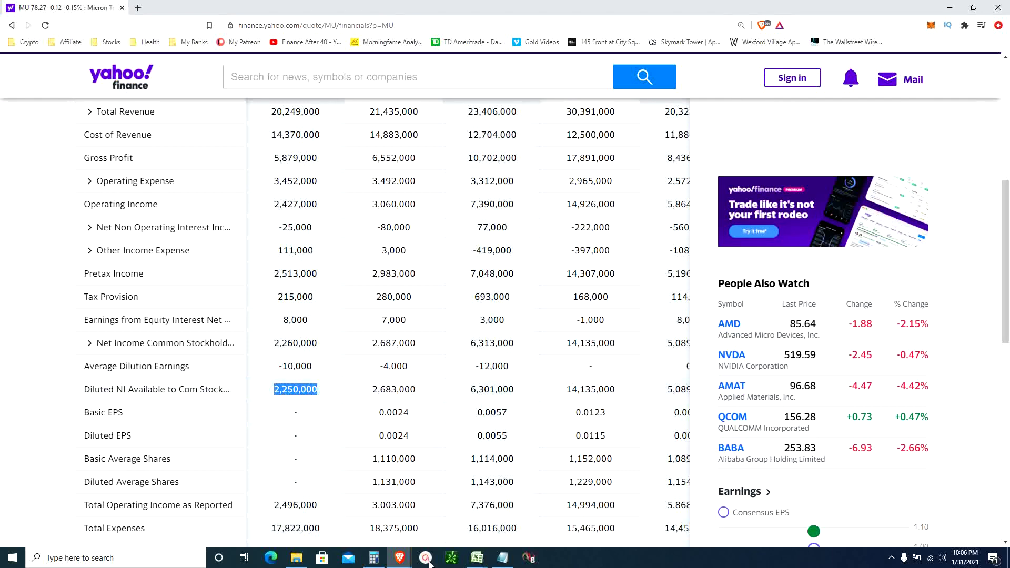
Divide 6906 by 2250 in Calculator, giving 3.0693
{"action": "left_click", "coordinate": [382, 563]}
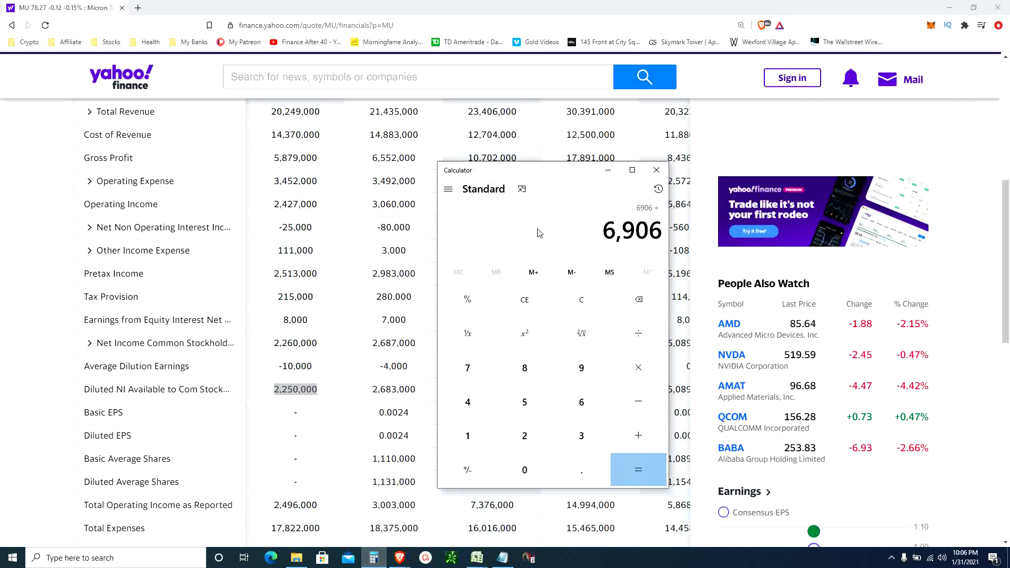
{"action": "type", "text": "2250"}
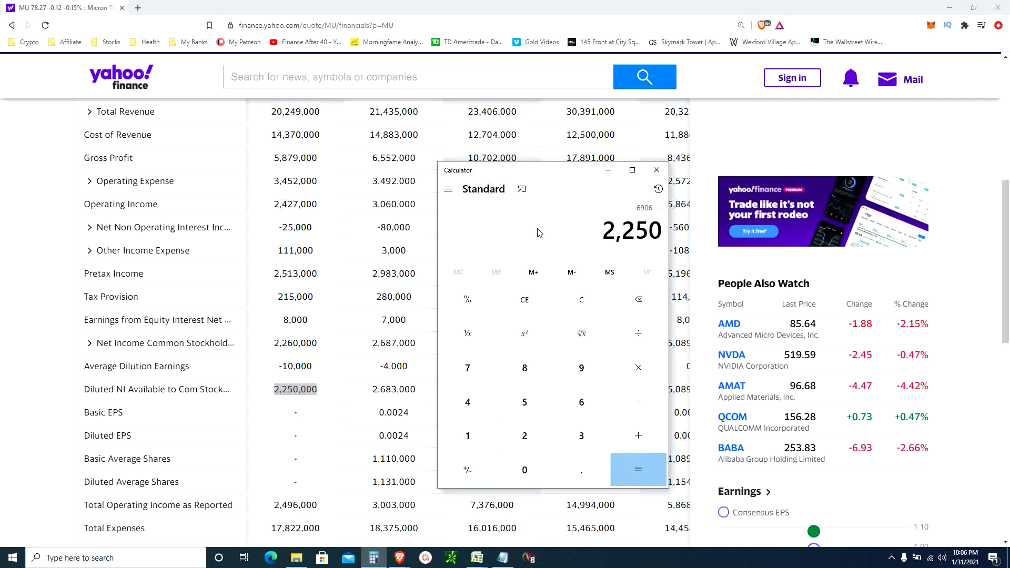
{"action": "key", "text": "Return"}
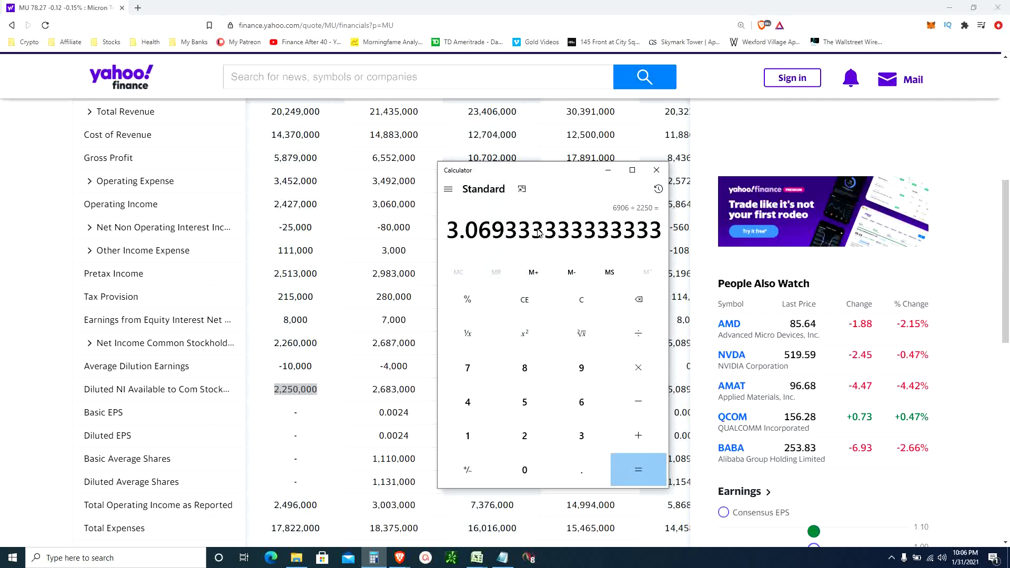
Check Micron's TTM Total Revenue on the income statement
{"action": "left_click", "coordinate": [1005, 189]}
{"action": "scroll", "coordinate": [1000, 174], "scroll_direction": "up", "scroll_amount": 3}
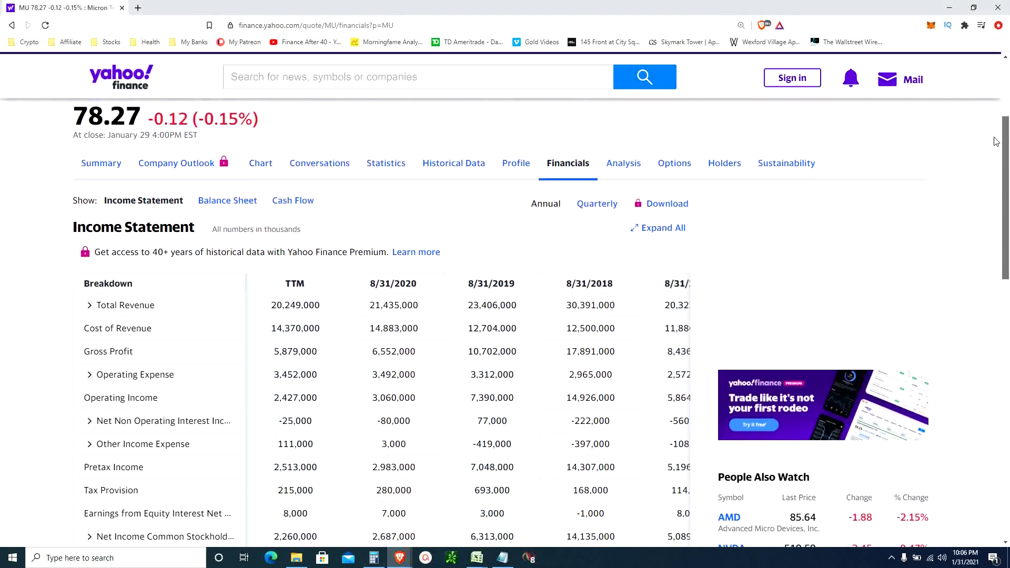
{"action": "scroll", "coordinate": [993, 157], "scroll_direction": "down", "scroll_amount": 1}
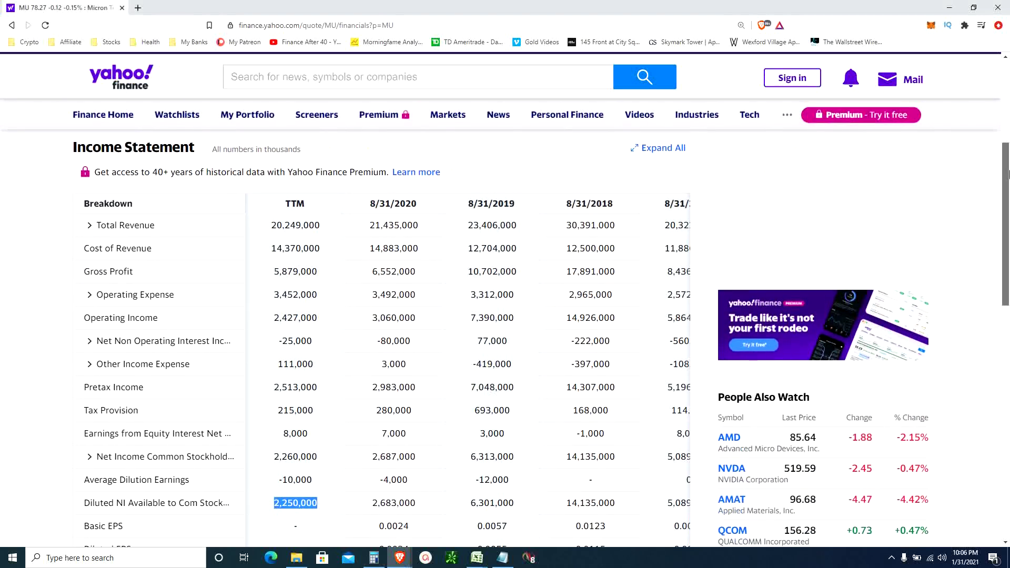
{"action": "left_click_drag", "start_coordinate": [1009, 174], "coordinate": [1008, 163]}
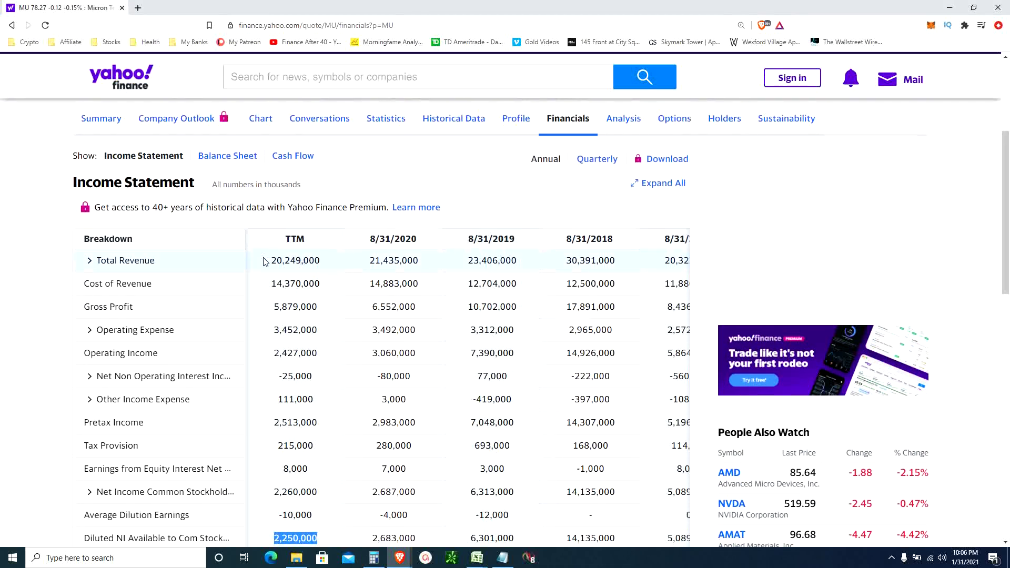
{"action": "double_click", "coordinate": [275, 261]}
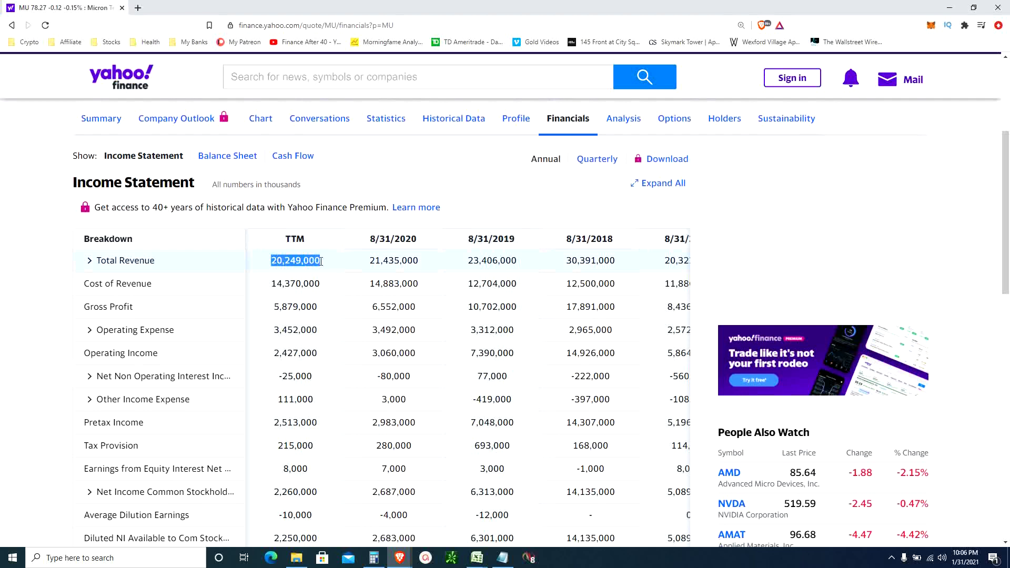
{"action": "left_click", "coordinate": [398, 262]}
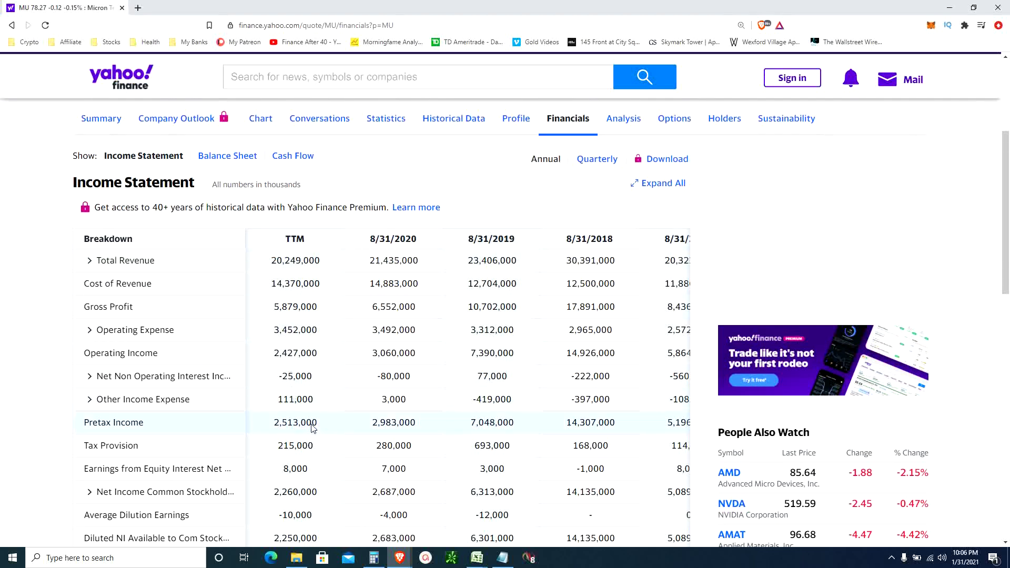
{"action": "scroll", "coordinate": [313, 429], "scroll_direction": "down", "scroll_amount": 1}
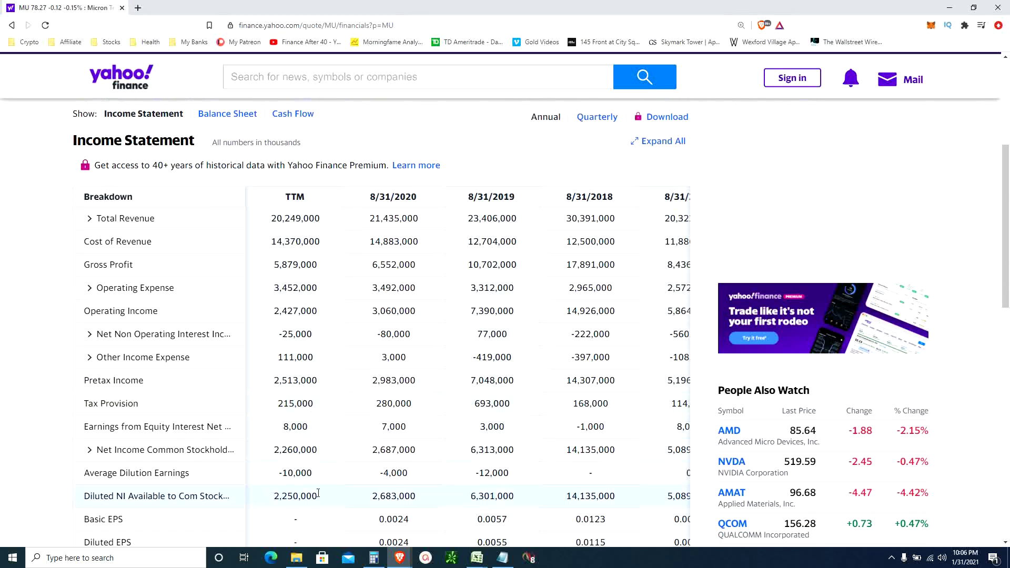
{"action": "scroll", "coordinate": [318, 492], "scroll_direction": "up", "scroll_amount": 3}
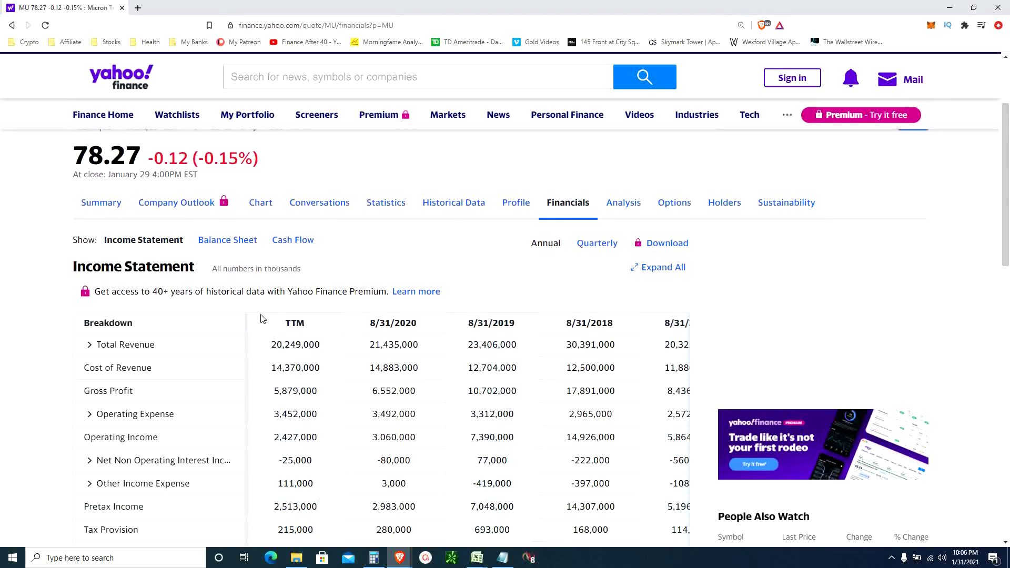
Select the 8/31/2018 Total Revenue of 30,391,000 on the income statement
{"action": "left_click", "coordinate": [226, 242]}
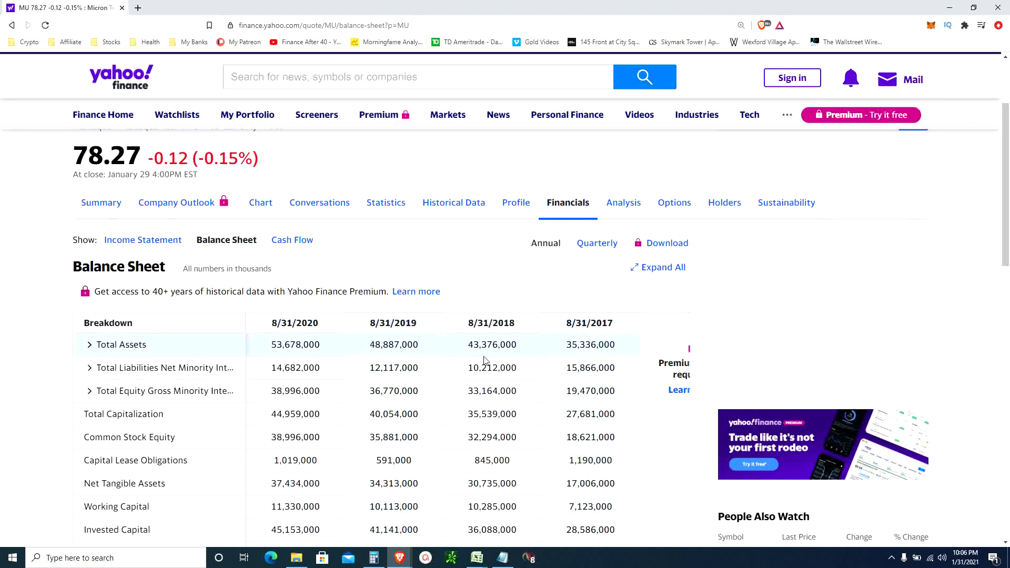
{"action": "left_click", "coordinate": [158, 241]}
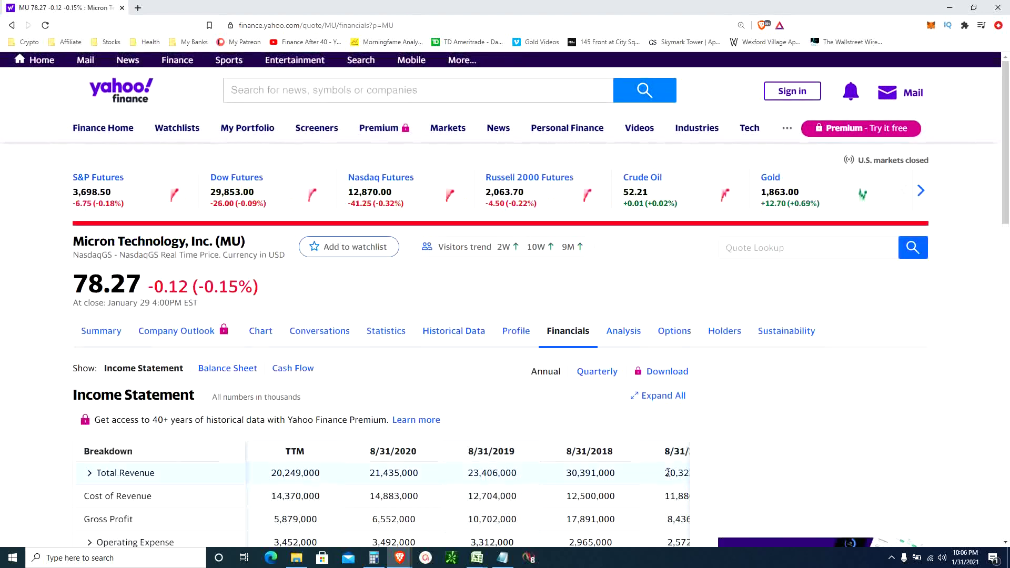
{"action": "left_click_drag", "start_coordinate": [664, 475], "coordinate": [678, 474]}
{"action": "double_click", "coordinate": [582, 475]}
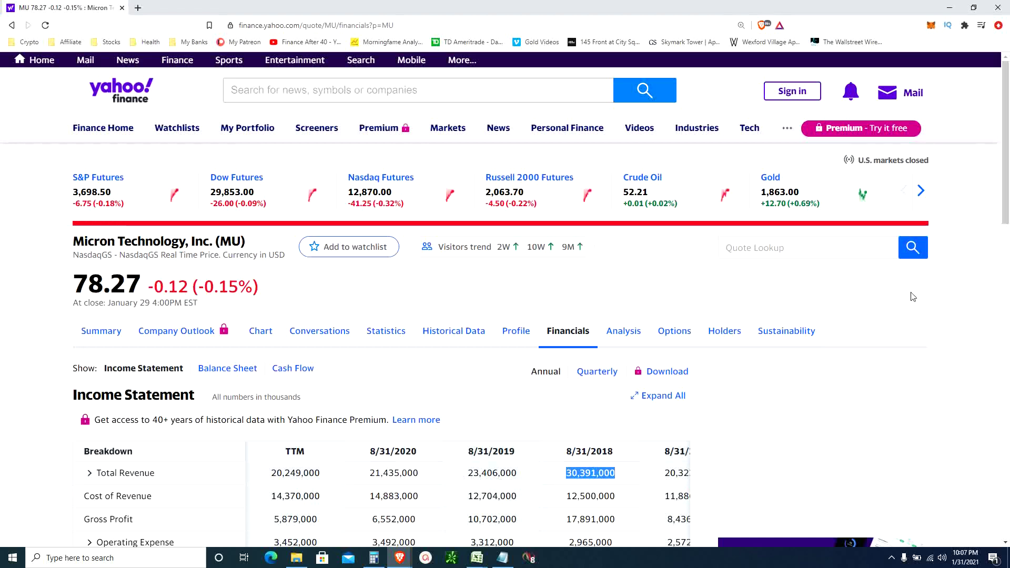
{"action": "left_click_drag", "start_coordinate": [1006, 205], "coordinate": [1007, 235]}
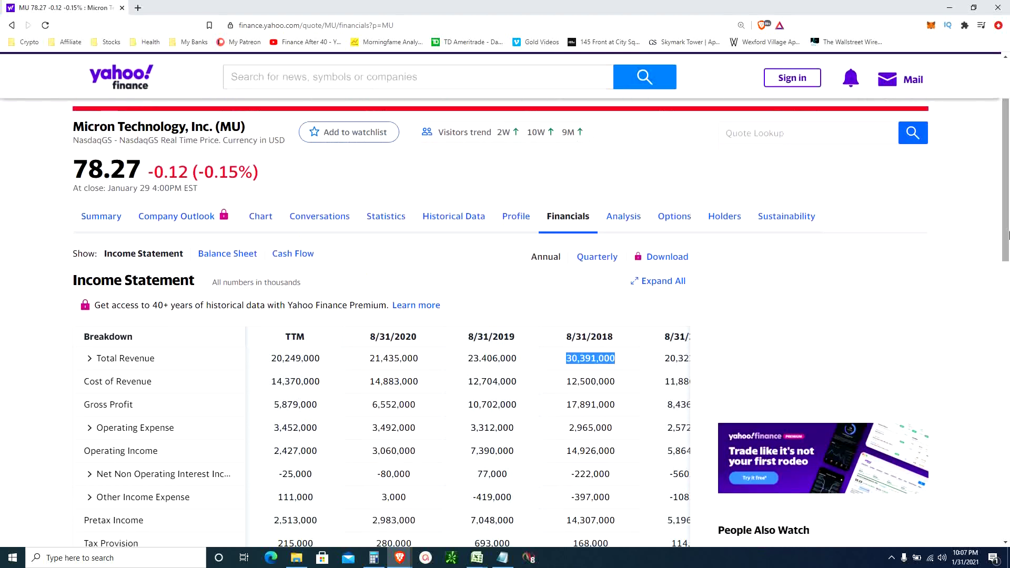
On the balance sheet, select Total Assets for 2020 and 2019 (48,887,000)
{"action": "left_click", "coordinate": [235, 255]}
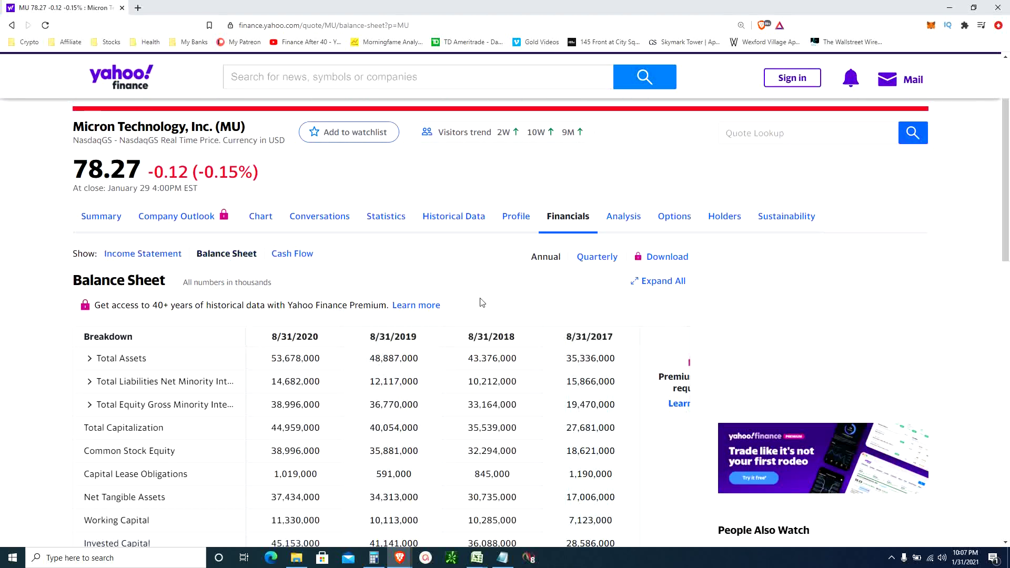
{"action": "left_click_drag", "start_coordinate": [1008, 172], "coordinate": [1009, 204]}
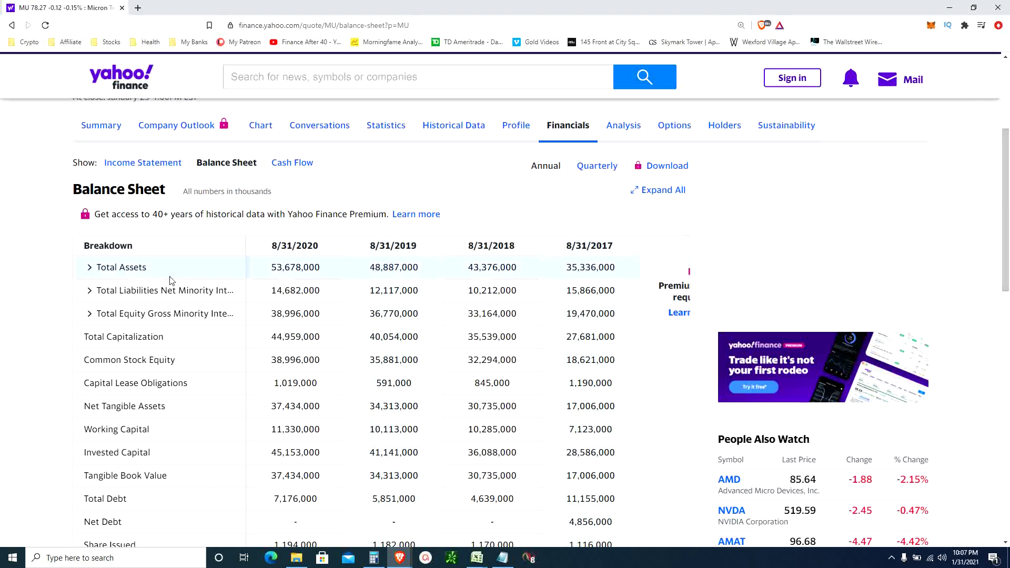
{"action": "left_click_drag", "start_coordinate": [271, 267], "coordinate": [327, 267]}
{"action": "double_click", "coordinate": [372, 266]}
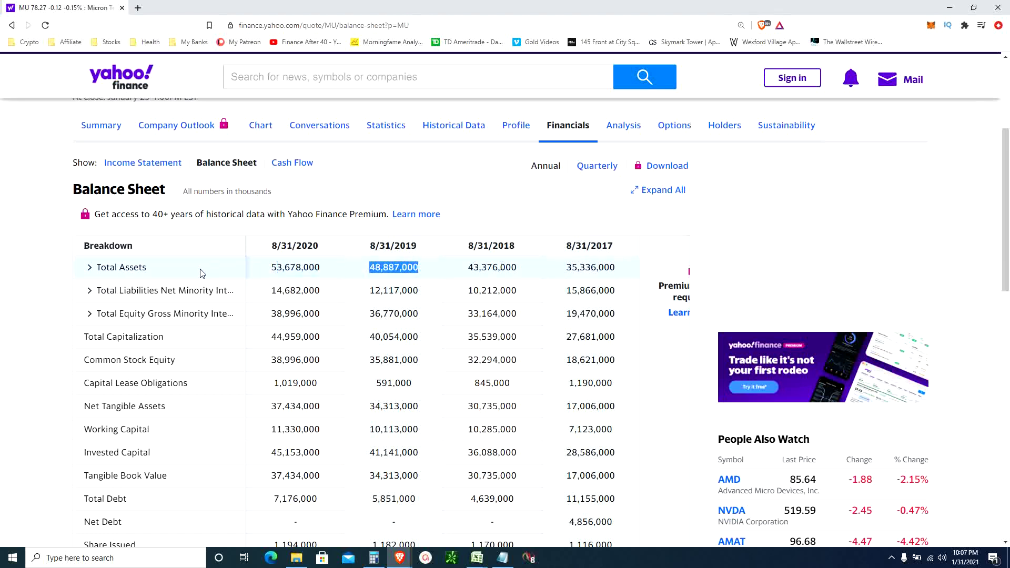
{"action": "triple_click", "coordinate": [131, 267]}
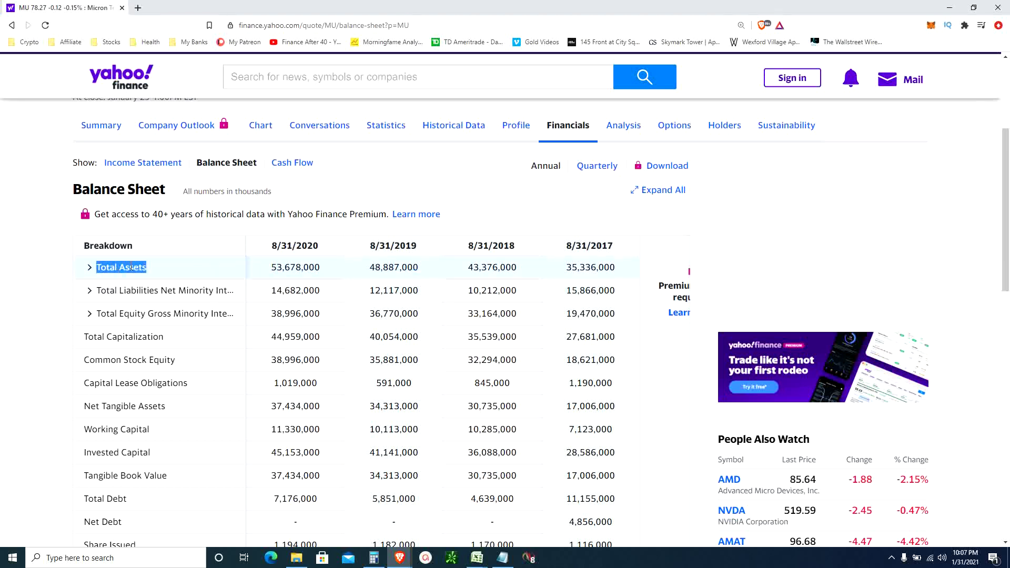
{"action": "left_click", "coordinate": [292, 163]}
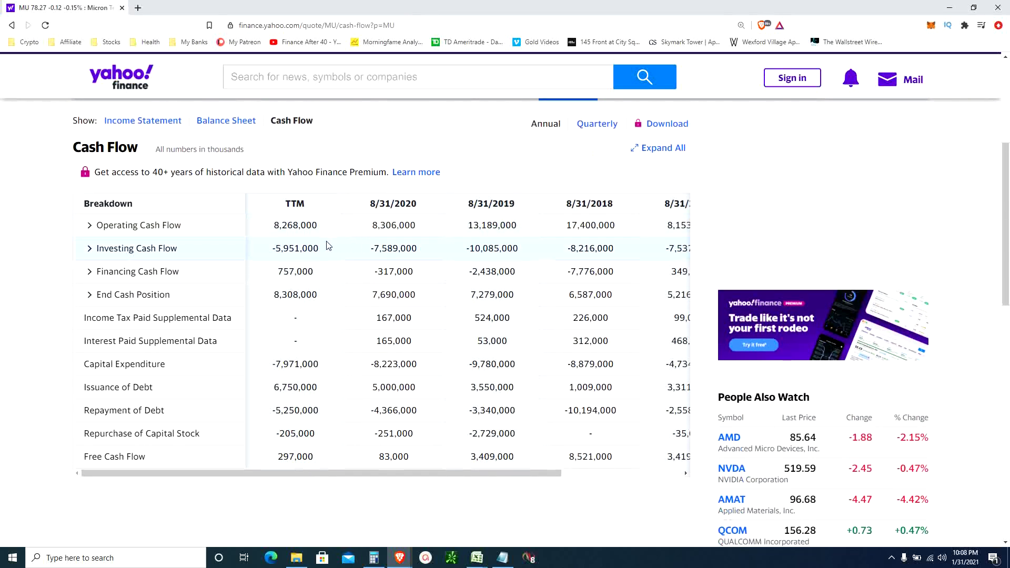
{"action": "triple_click", "coordinate": [156, 226]}
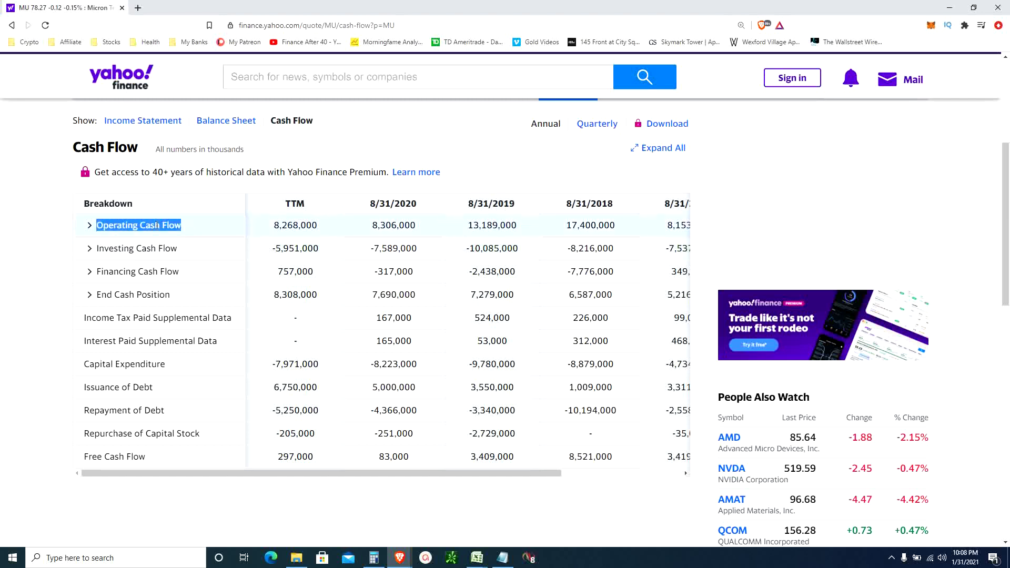
{"action": "double_click", "coordinate": [287, 226]}
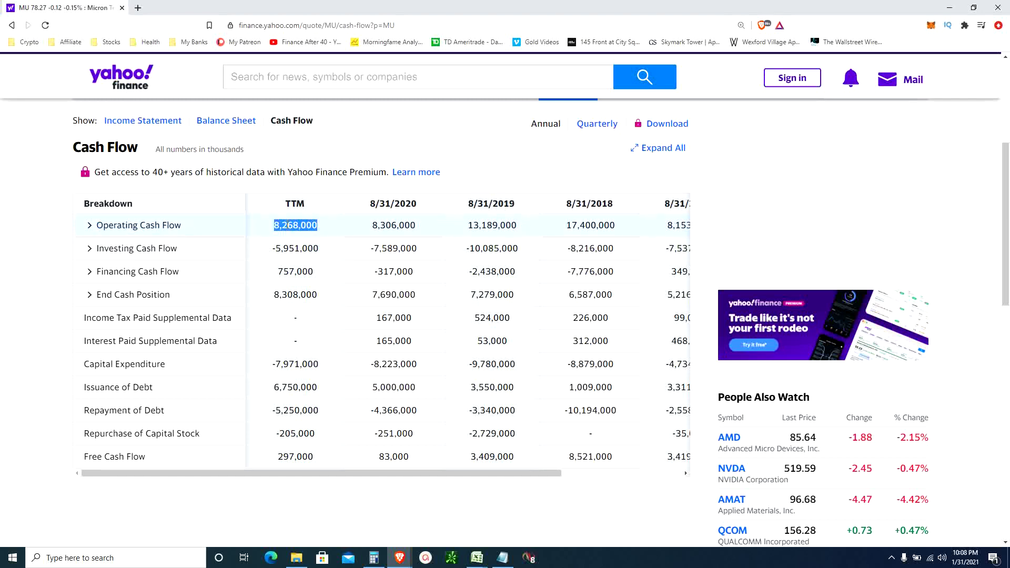
{"action": "double_click", "coordinate": [383, 225]}
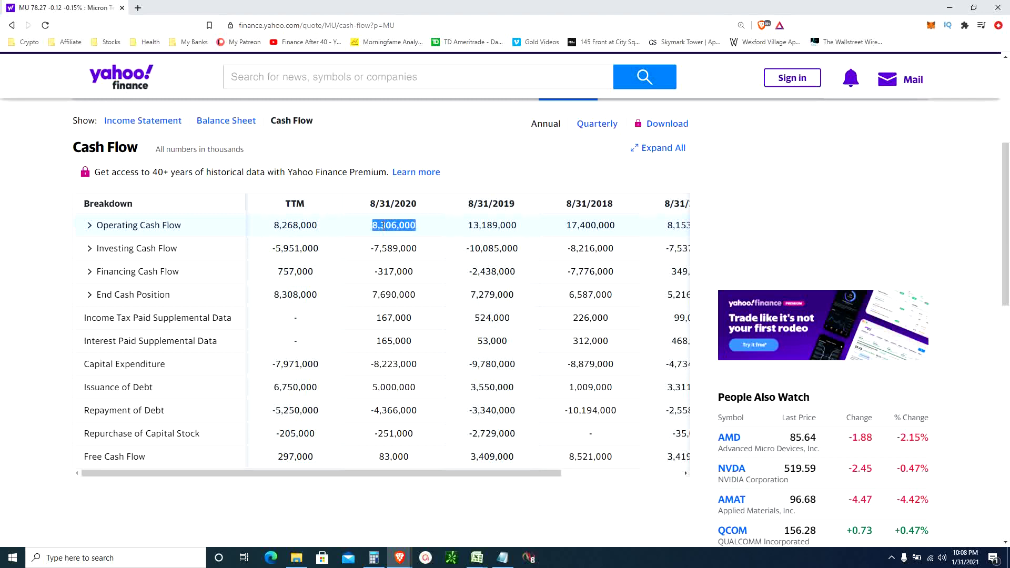
{"action": "double_click", "coordinate": [476, 226]}
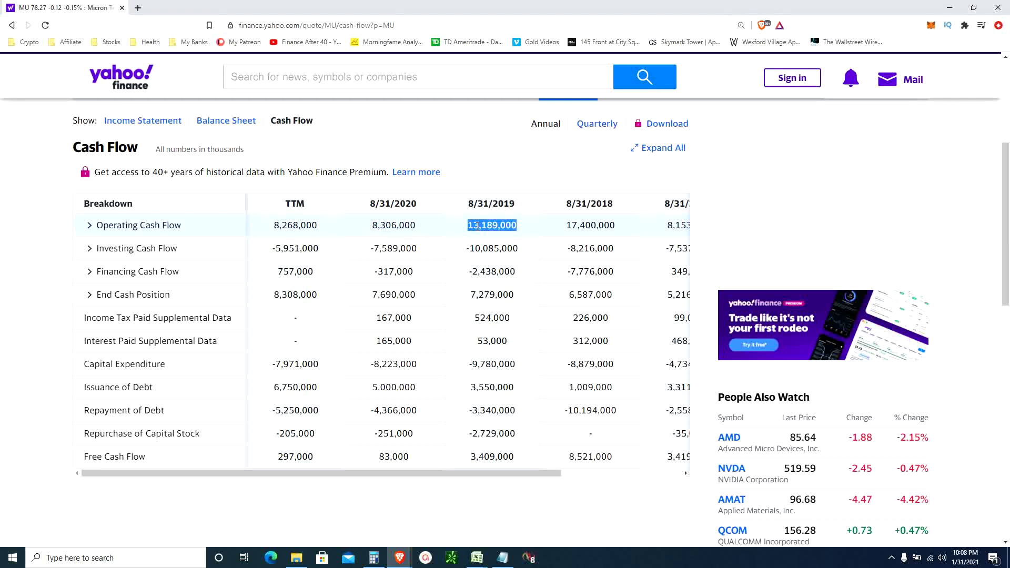
{"action": "double_click", "coordinate": [569, 226]}
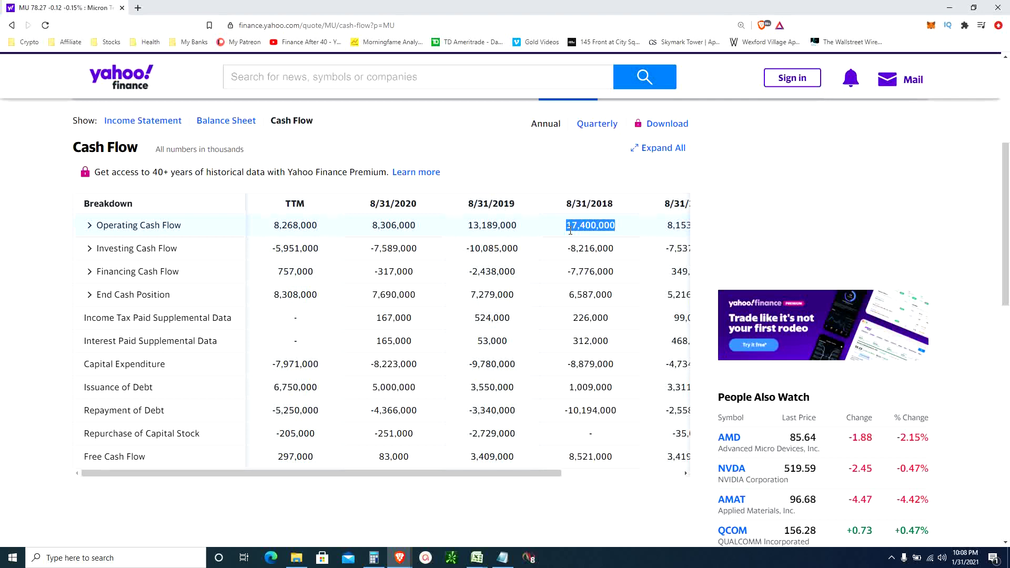
{"action": "double_click", "coordinate": [305, 227]}
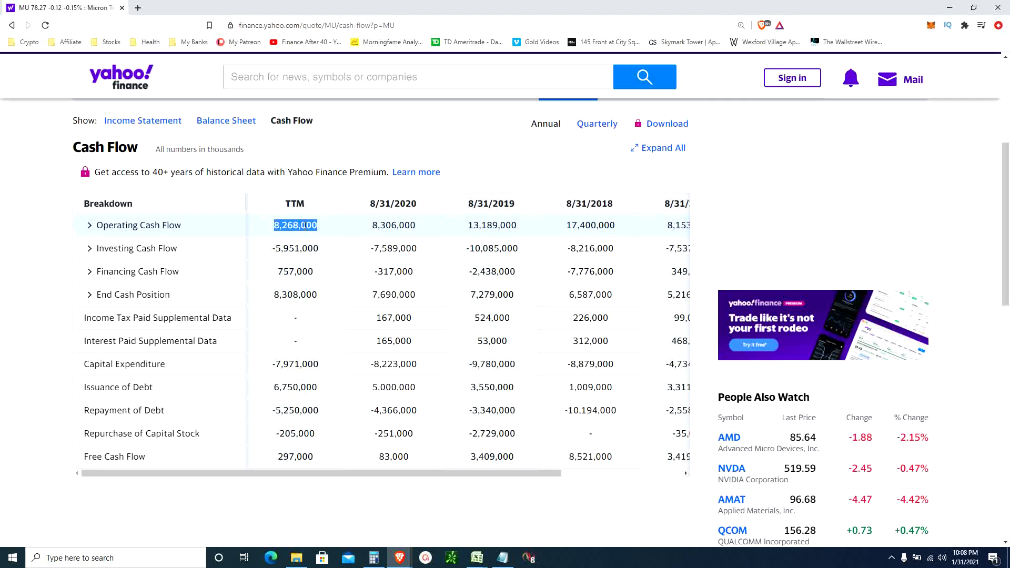
{"action": "scroll", "coordinate": [304, 226], "scroll_direction": "down", "scroll_amount": 1}
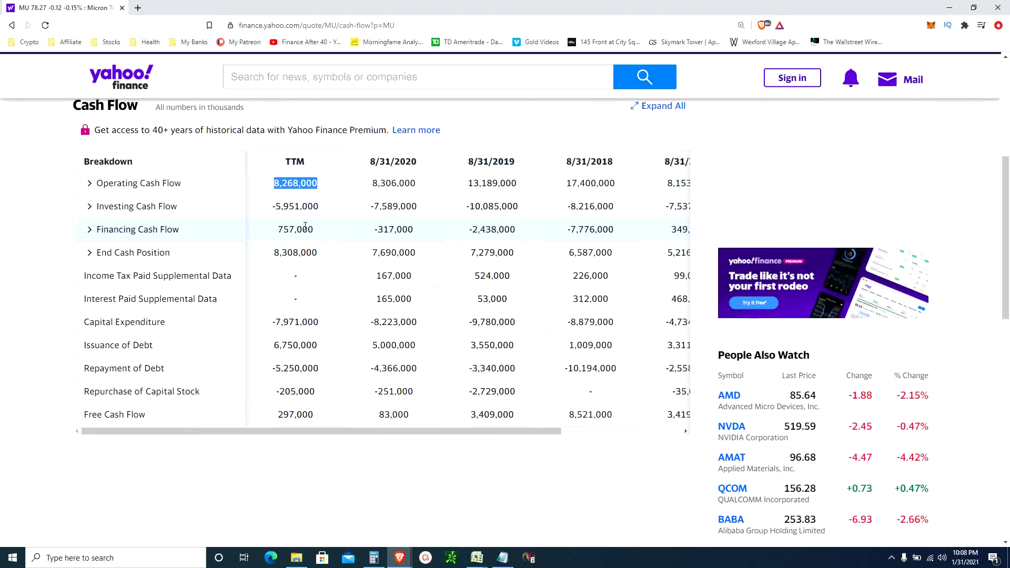
{"action": "double_click", "coordinate": [673, 183]}
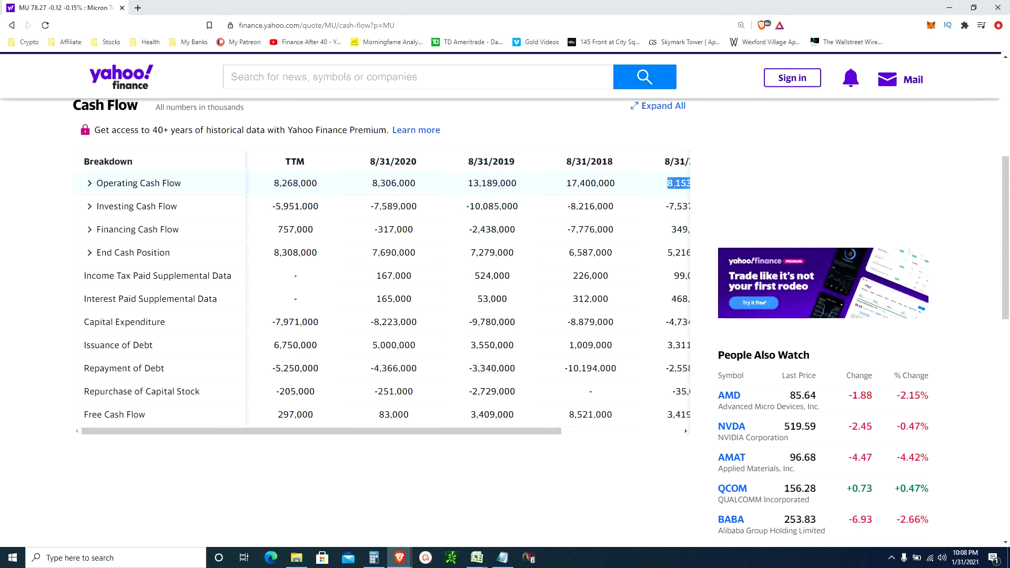
{"action": "double_click", "coordinate": [598, 183]}
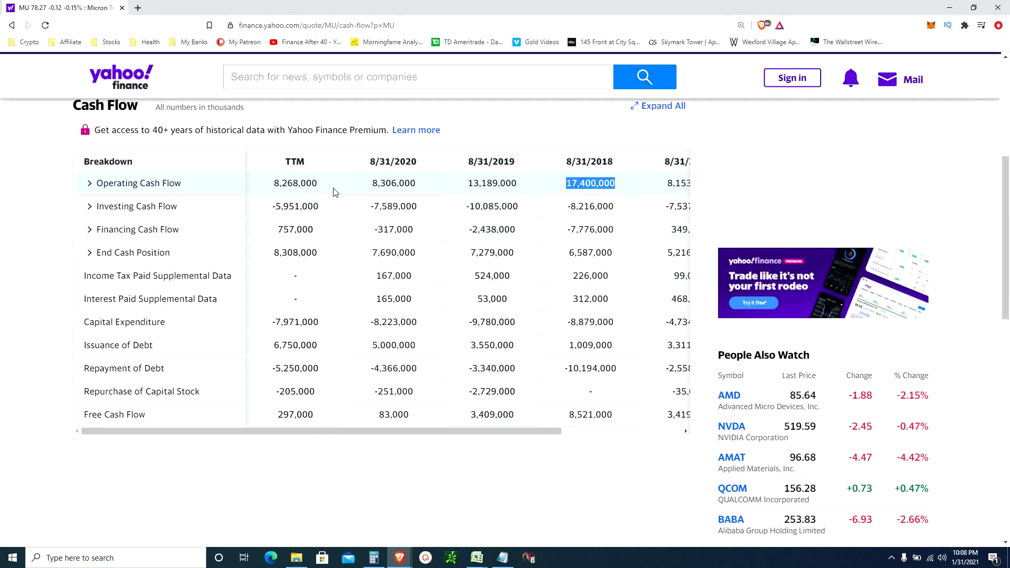
{"action": "scroll", "coordinate": [323, 195], "scroll_direction": "down", "scroll_amount": 1}
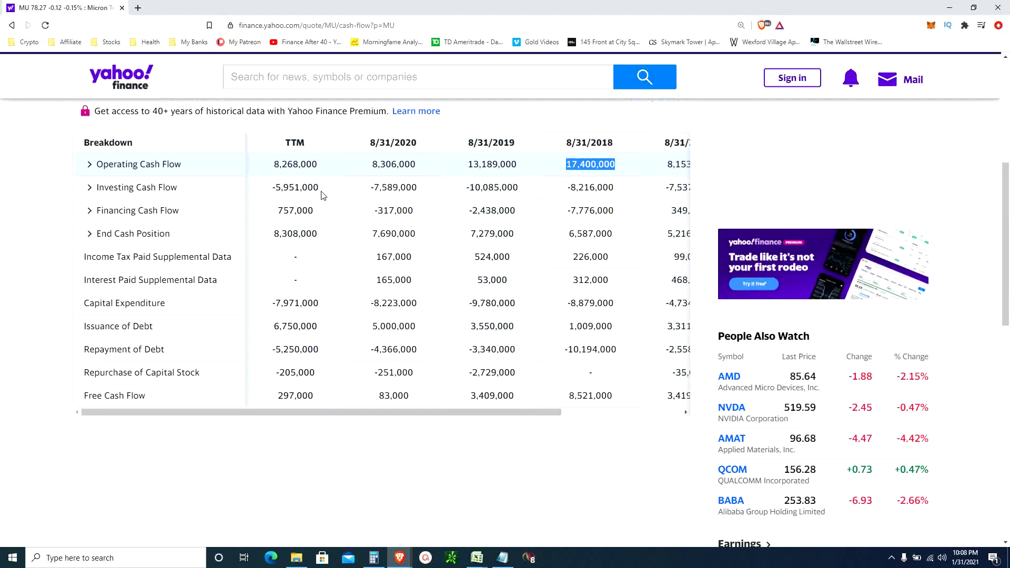
{"action": "scroll", "coordinate": [323, 195], "scroll_direction": "down", "scroll_amount": 1}
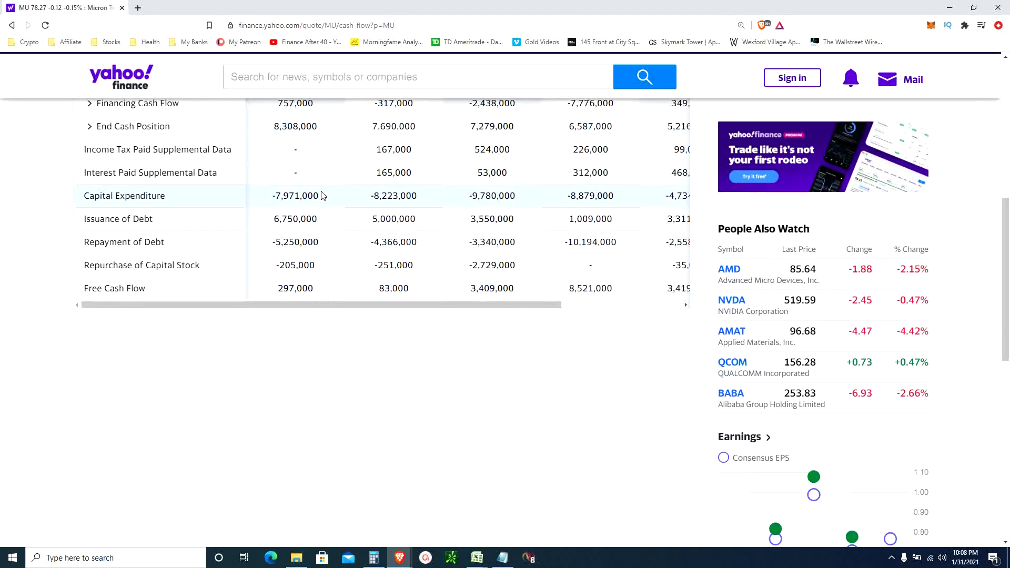
{"action": "double_click", "coordinate": [294, 219]}
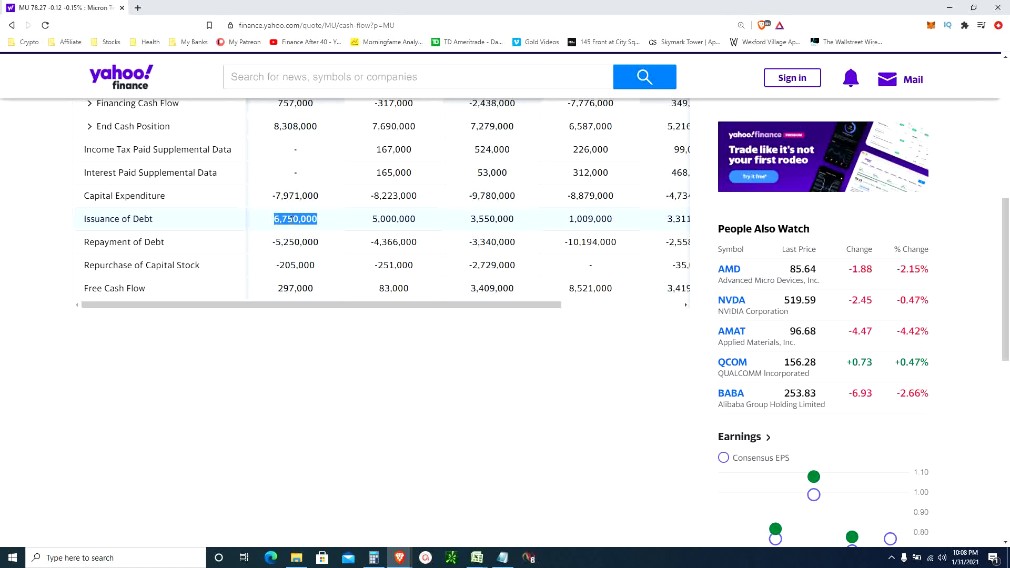
{"action": "double_click", "coordinate": [291, 242]}
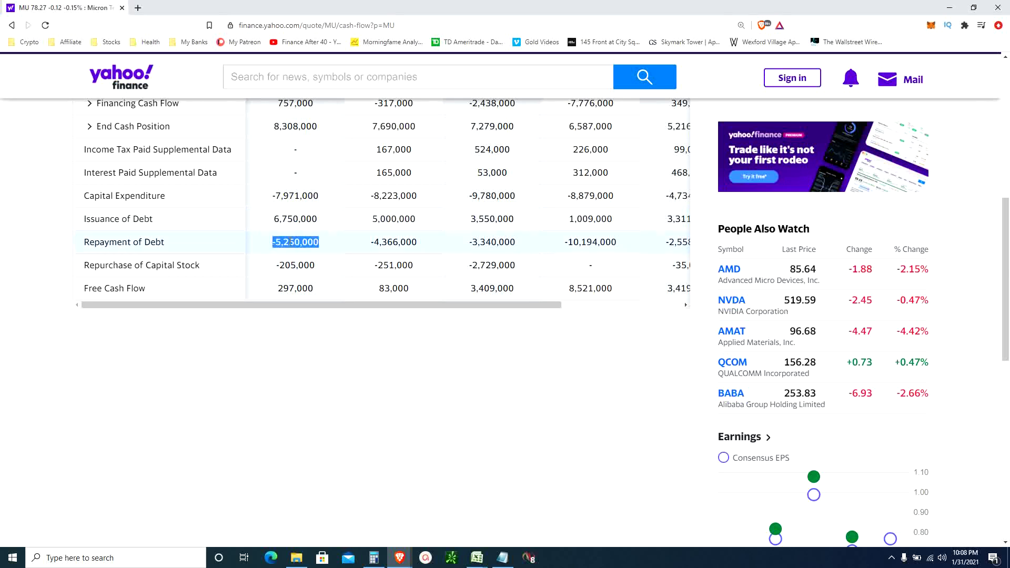
{"action": "double_click", "coordinate": [388, 219]}
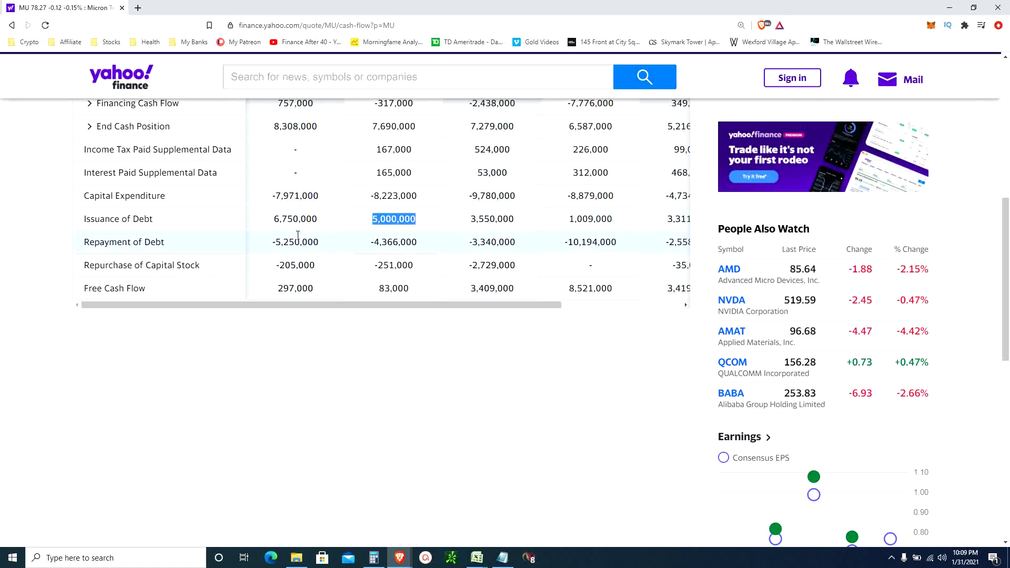
{"action": "double_click", "coordinate": [290, 219]}
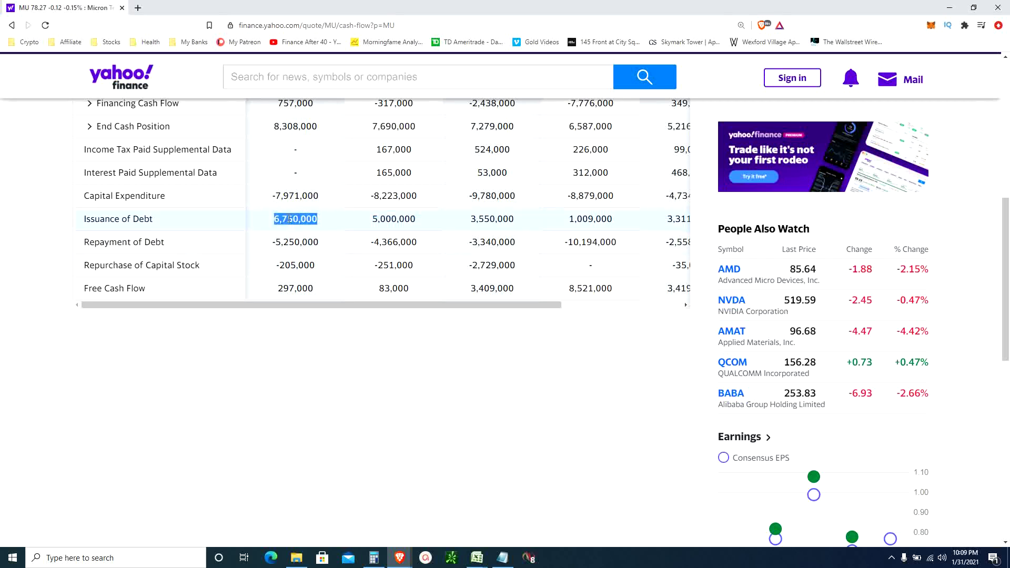
{"action": "double_click", "coordinate": [286, 264]}
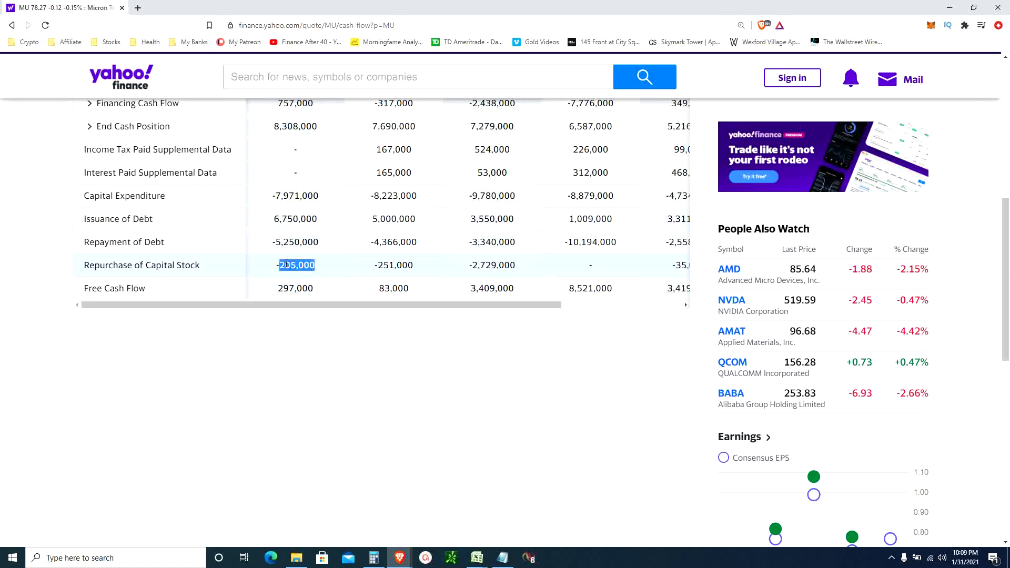
{"action": "triple_click", "coordinate": [198, 266]}
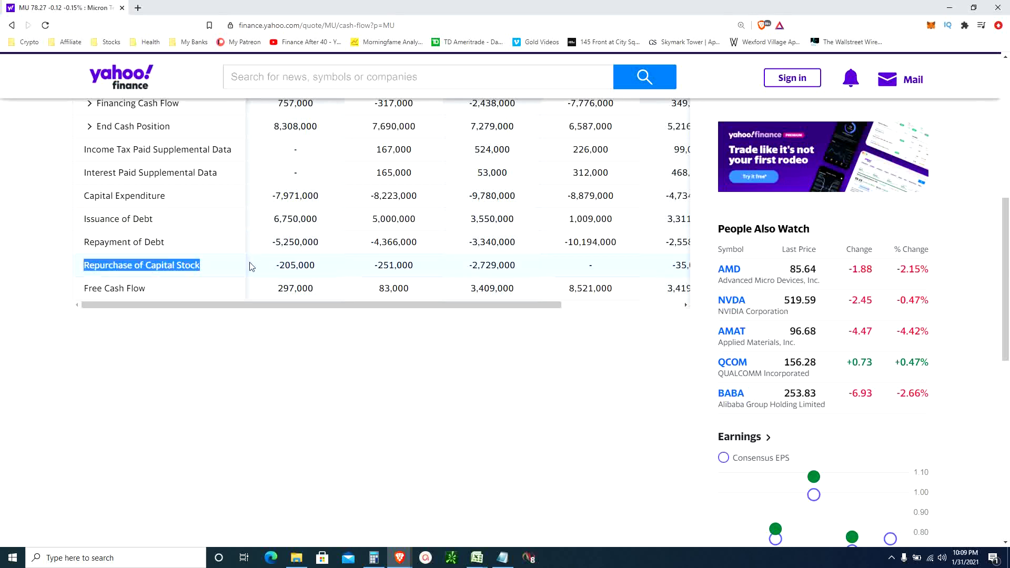
{"action": "double_click", "coordinate": [293, 265]}
{"action": "triple_click", "coordinate": [293, 265]}
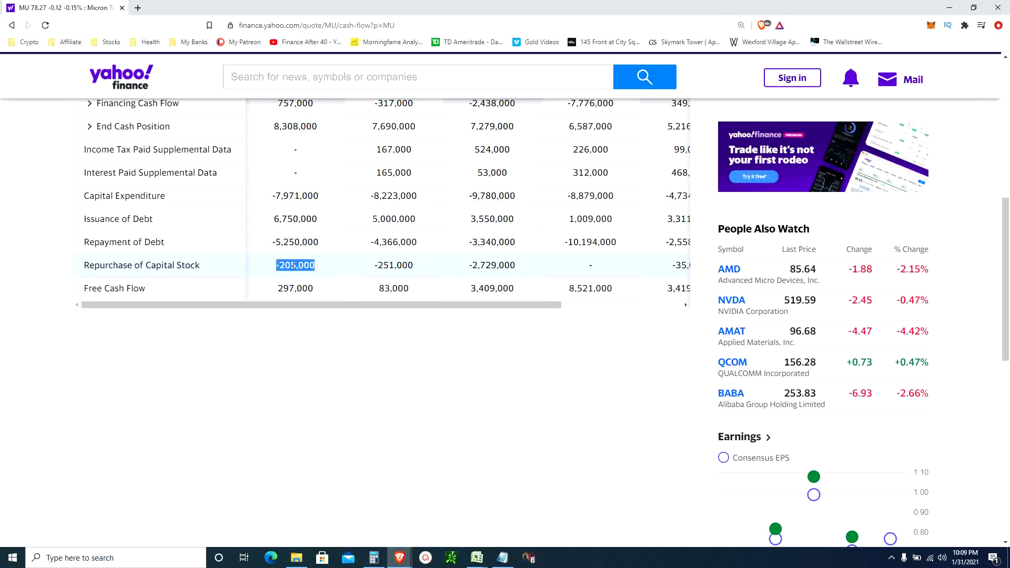
{"action": "triple_click", "coordinate": [392, 267]}
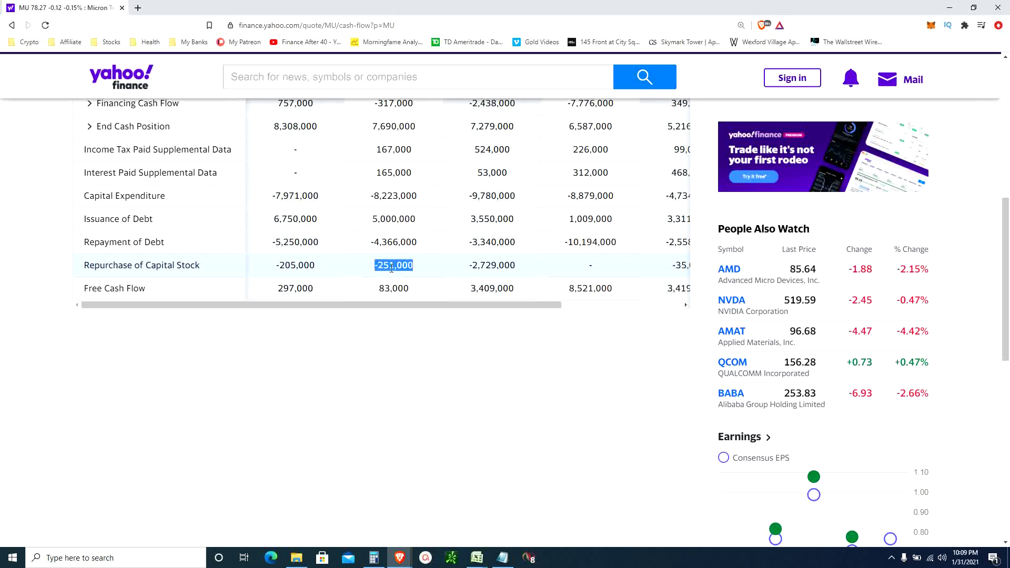
{"action": "triple_click", "coordinate": [483, 267]}
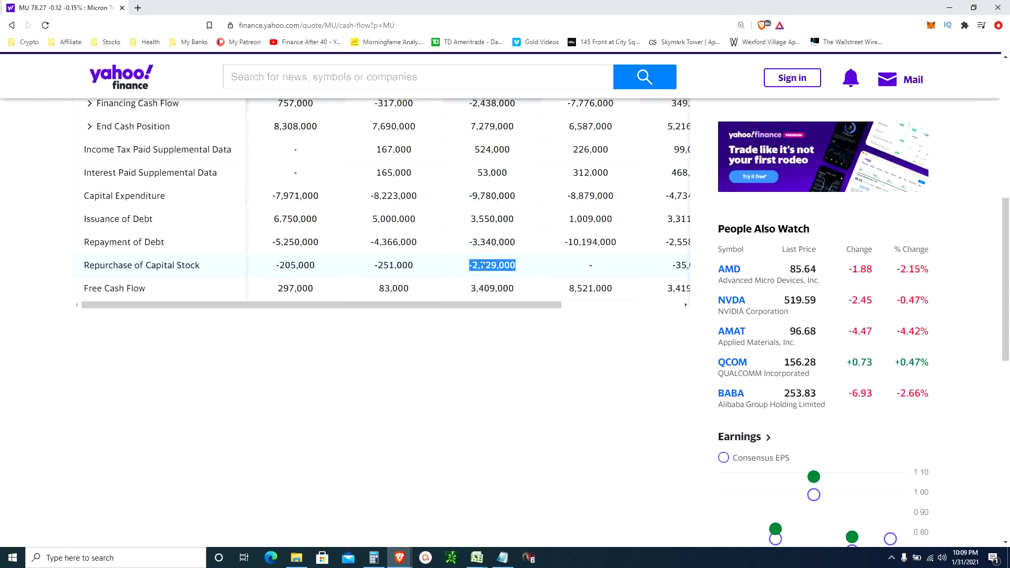
{"action": "triple_click", "coordinate": [137, 288]}
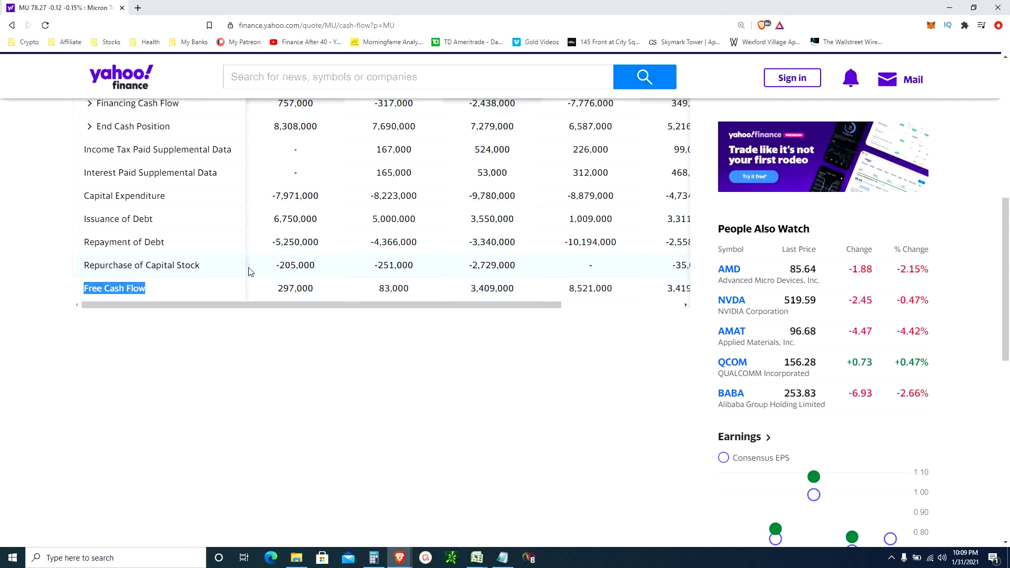
{"action": "right_click", "coordinate": [382, 286]}
{"action": "left_click", "coordinate": [382, 287]}
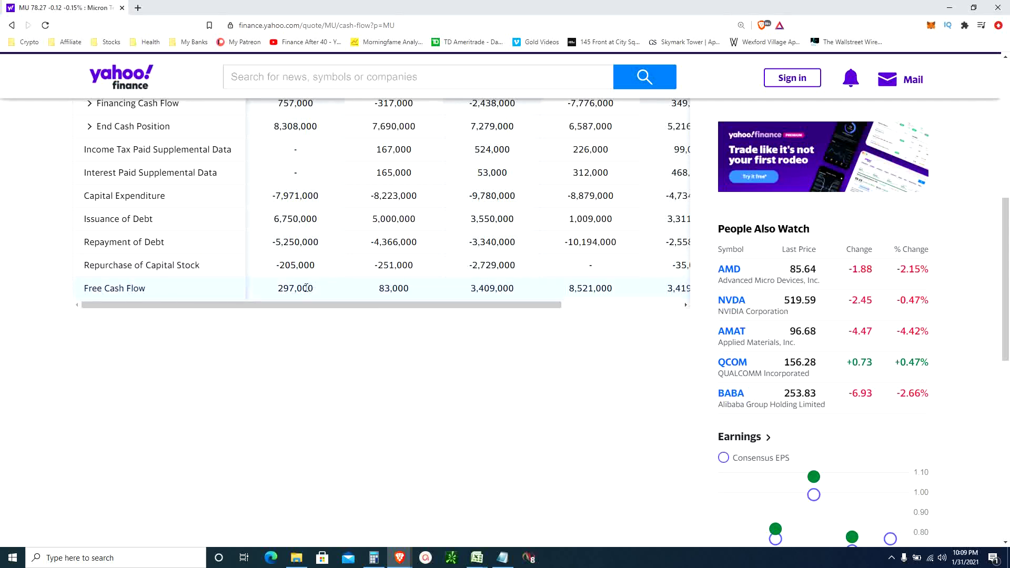
{"action": "double_click", "coordinate": [311, 288]}
{"action": "left_click", "coordinate": [382, 288]}
{"action": "double_click", "coordinate": [382, 288]}
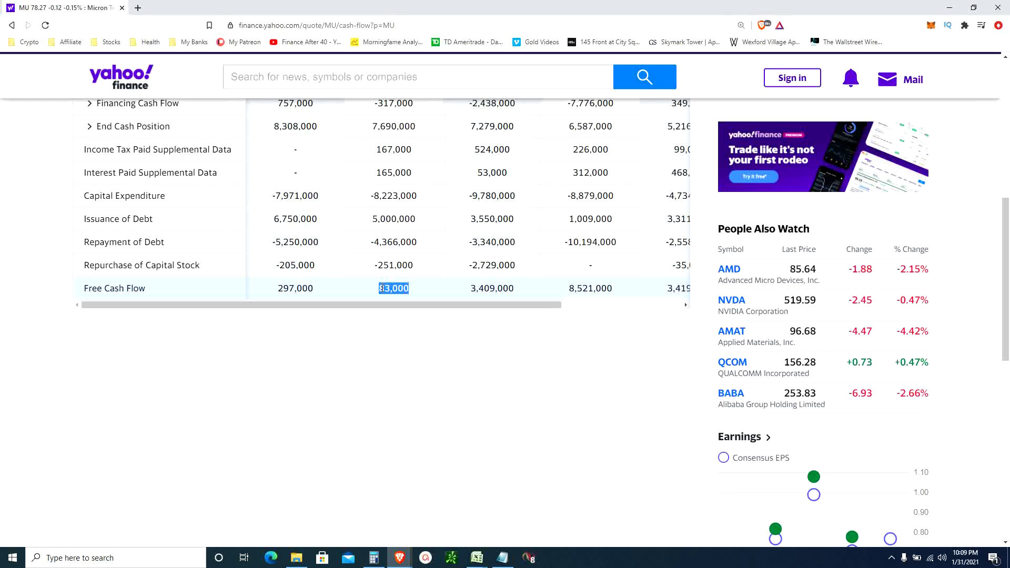
{"action": "double_click", "coordinate": [299, 288]}
{"action": "left_click", "coordinate": [498, 287]}
{"action": "double_click", "coordinate": [577, 287]}
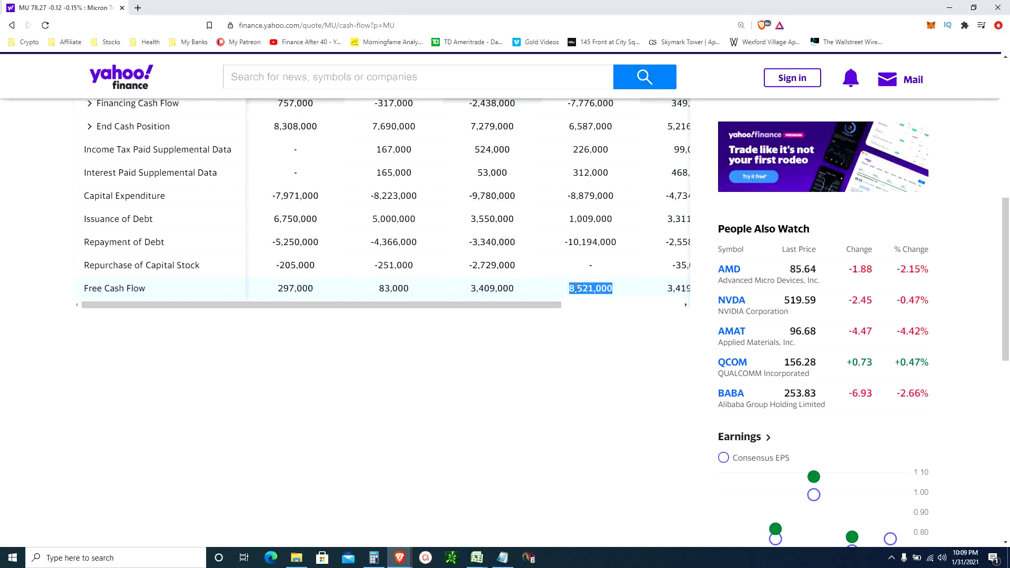
{"action": "left_click", "coordinate": [501, 287]}
{"action": "double_click", "coordinate": [498, 287]}
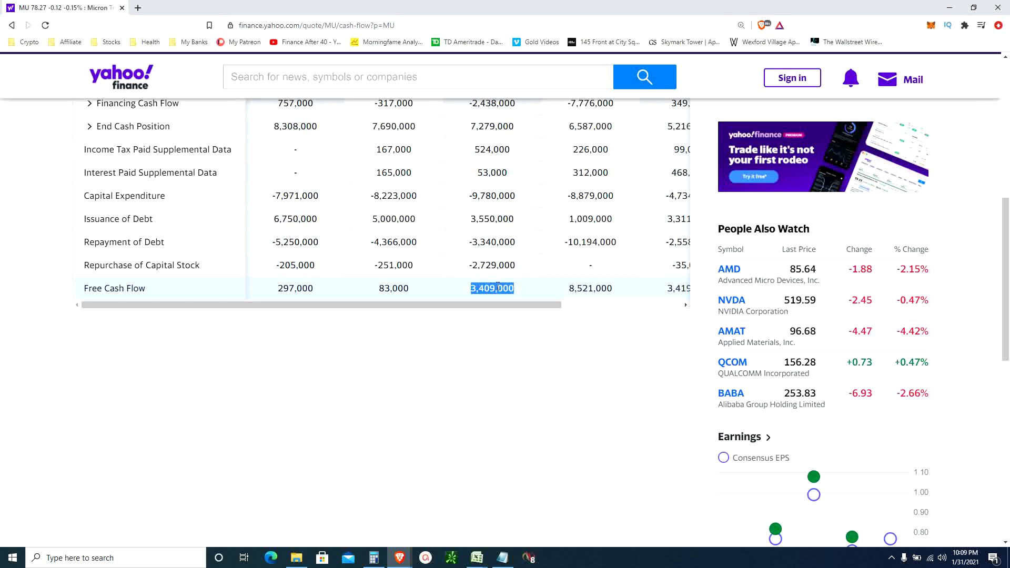
{"action": "left_click", "coordinate": [391, 288]}
{"action": "double_click", "coordinate": [391, 288]}
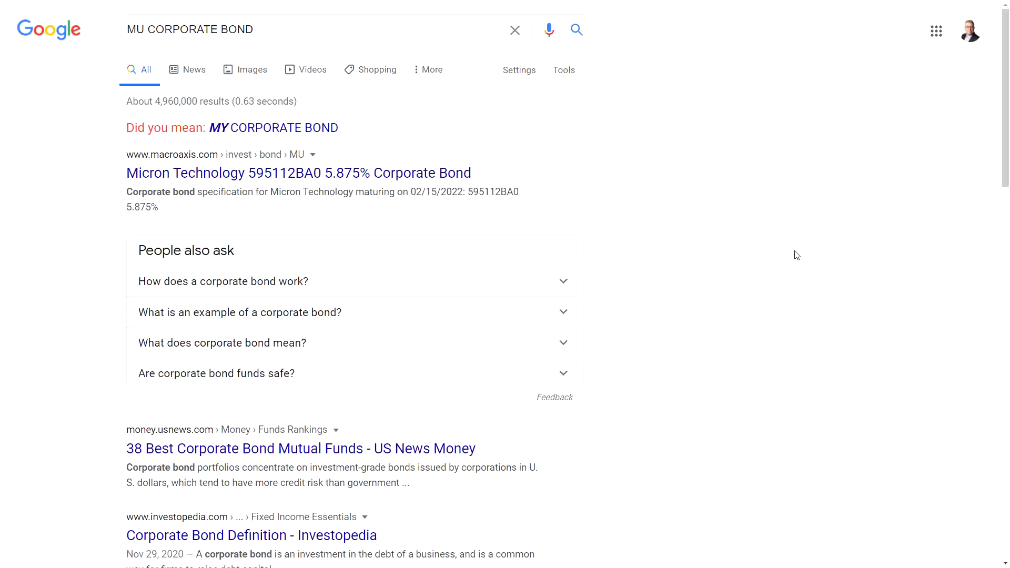
Scroll through the MU CORPORATE BOND results to the 5.875% bond and back
{"action": "scroll", "coordinate": [797, 255], "scroll_direction": "down", "scroll_amount": 4}
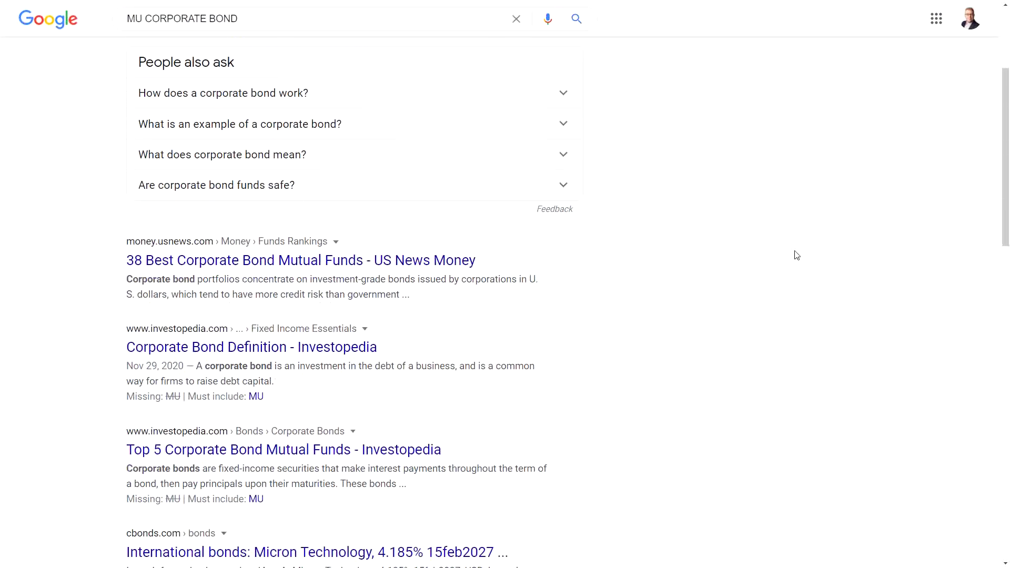
{"action": "scroll", "coordinate": [796, 256], "scroll_direction": "down", "scroll_amount": 4}
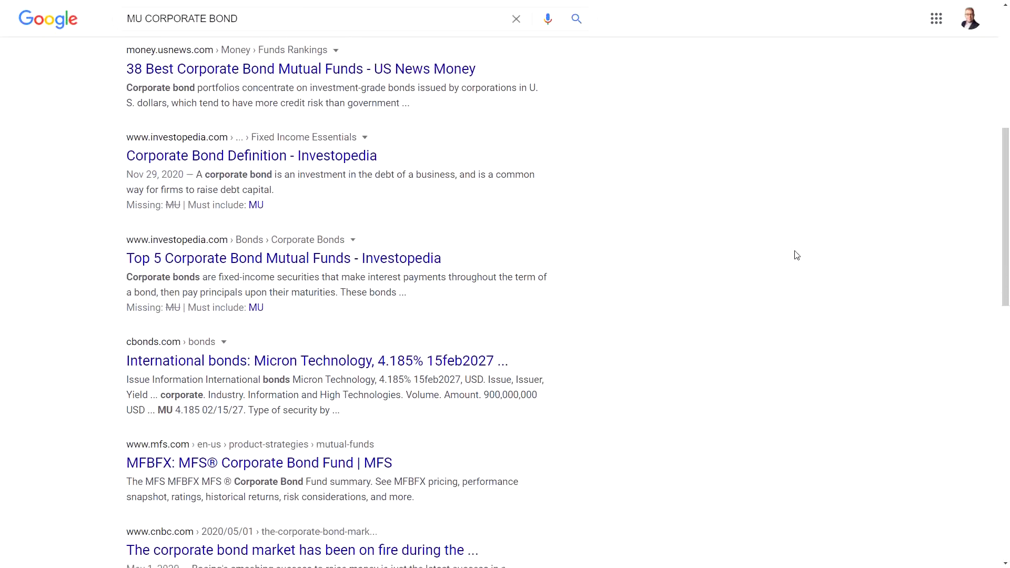
{"action": "scroll", "coordinate": [797, 255], "scroll_direction": "down", "scroll_amount": 1}
{"action": "scroll", "coordinate": [855, 318], "scroll_direction": "down", "scroll_amount": 1}
{"action": "scroll", "coordinate": [856, 320], "scroll_direction": "down", "scroll_amount": 4}
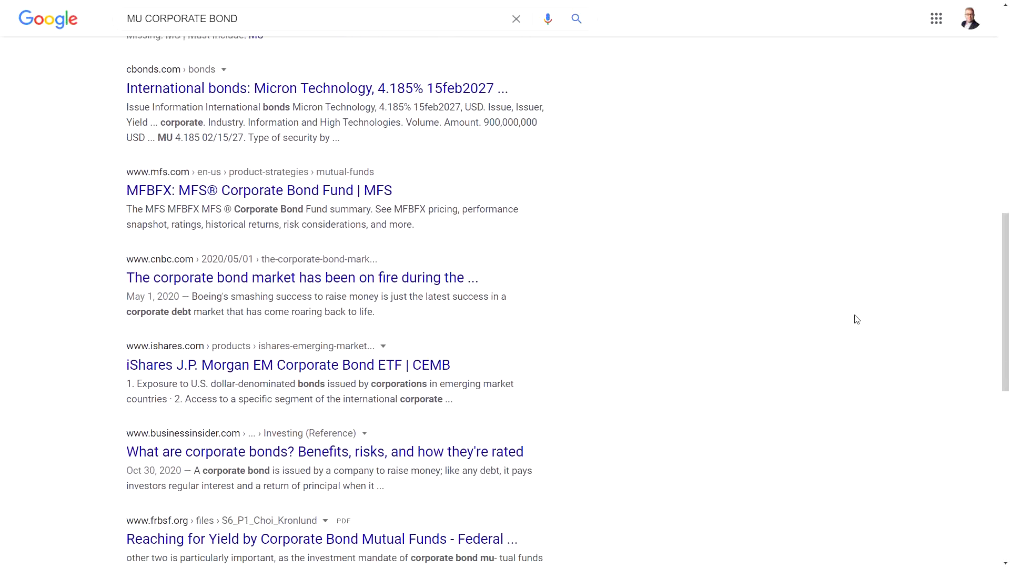
{"action": "scroll", "coordinate": [856, 319], "scroll_direction": "down", "scroll_amount": 3}
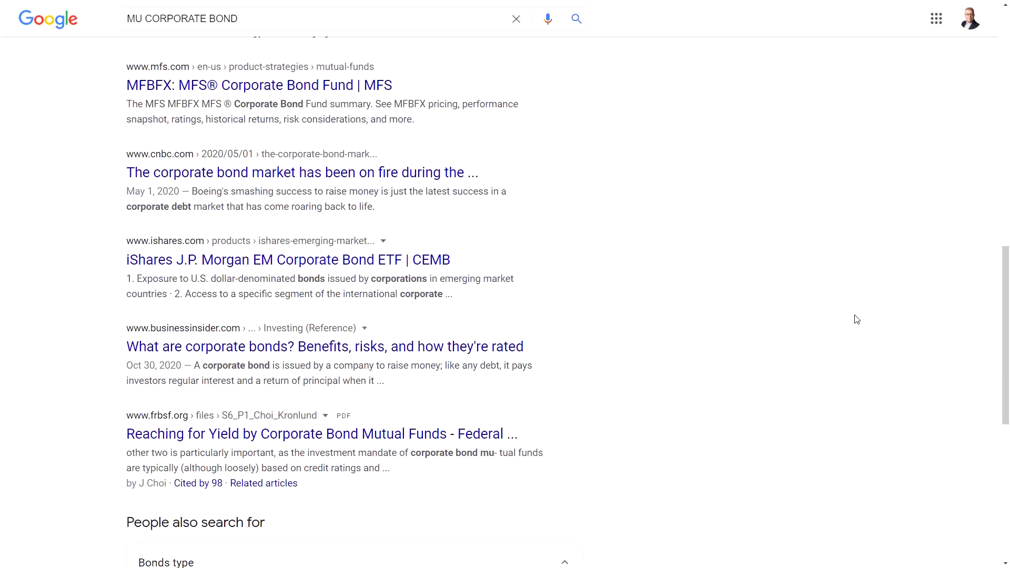
{"action": "scroll", "coordinate": [857, 319], "scroll_direction": "up", "scroll_amount": 15}
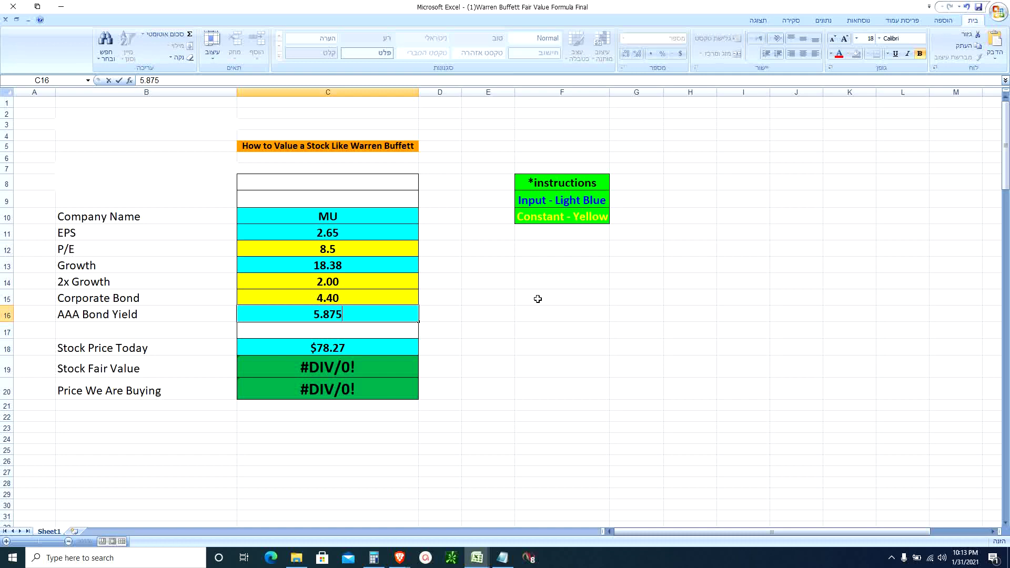
Commit the 5.875 bond yield and check the $89.83 Stock Fair Value formula
{"action": "key", "text": "Return"}
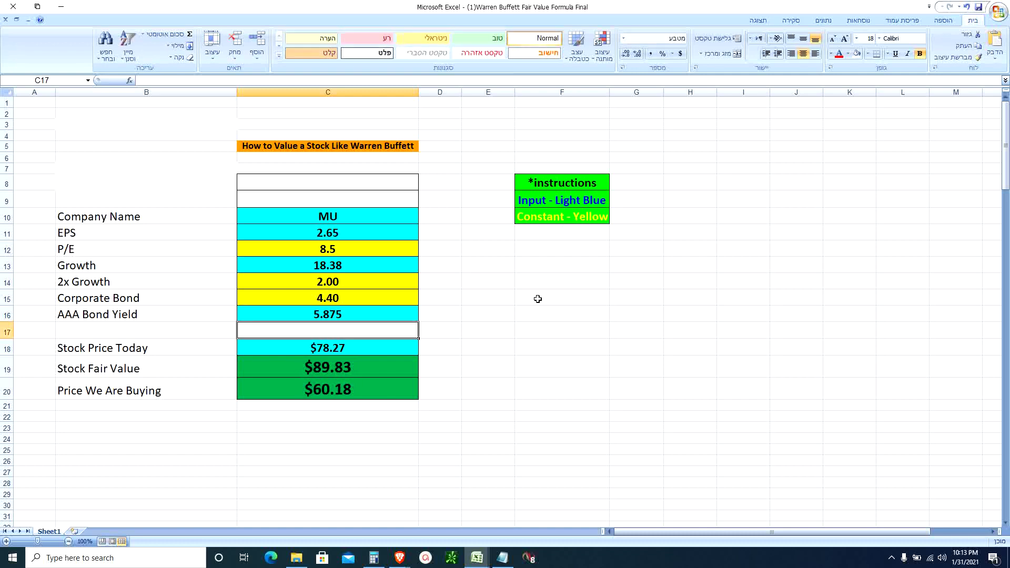
{"action": "left_click", "coordinate": [518, 316]}
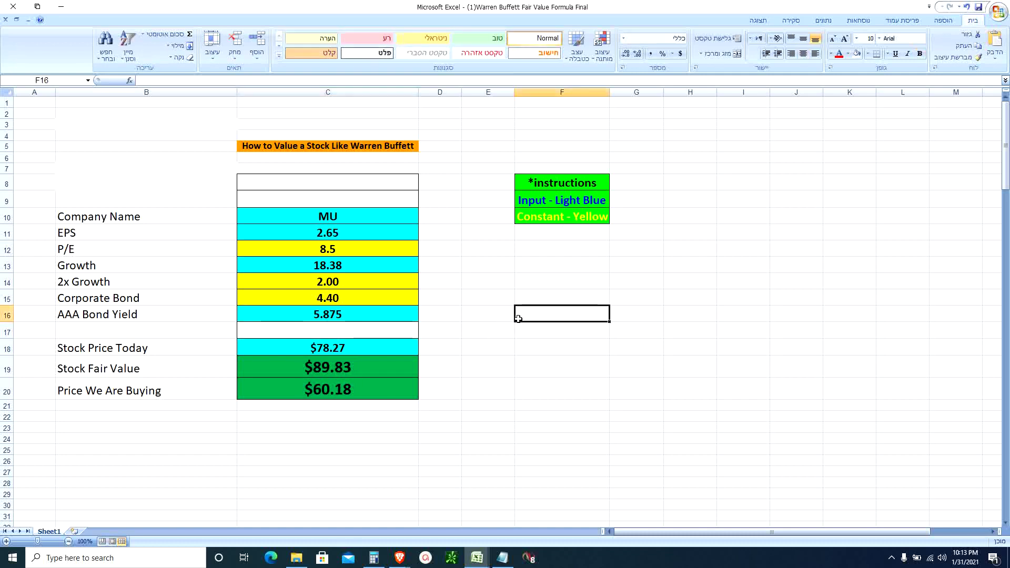
{"action": "key", "text": "Down"}
{"action": "key", "text": "Down"}
{"action": "key", "text": "Down"}
{"action": "key", "text": "Down"}
{"action": "key", "text": "Left"}
{"action": "key", "text": "Left"}
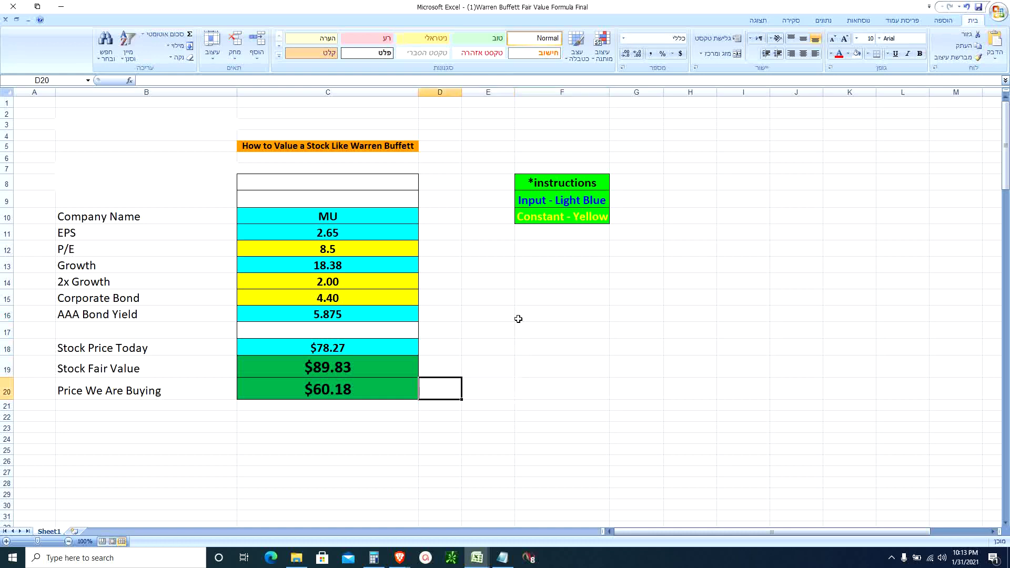
{"action": "key", "text": "Up"}
{"action": "key", "text": "Left"}
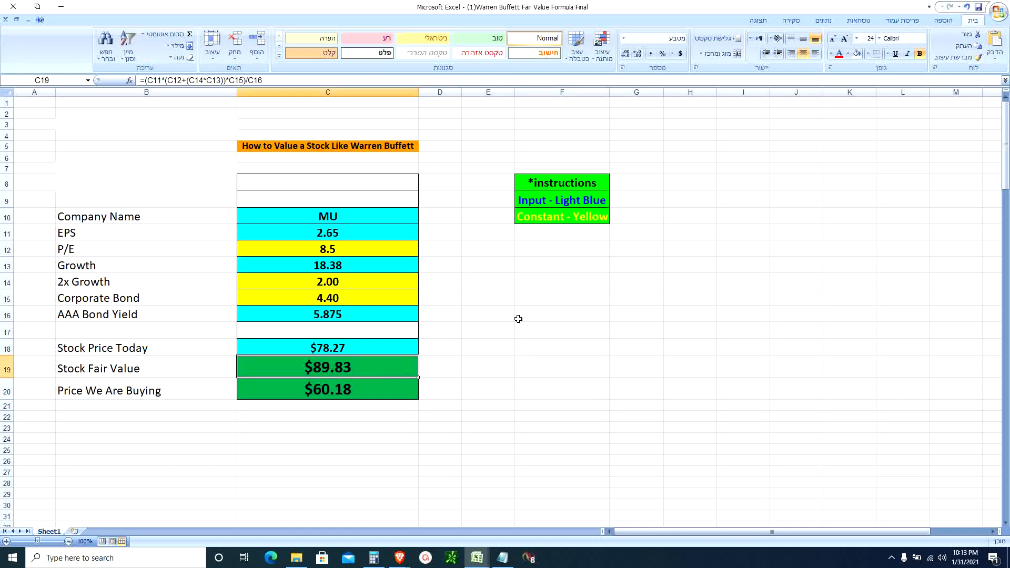
Check the Price We Are Buying formula =(C19*0.67), giving $60.18
{"action": "key", "text": "Up"}
{"action": "key", "text": "Right"}
{"action": "key", "text": "Down"}
{"action": "key", "text": "Left"}
{"action": "key", "text": "Left"}
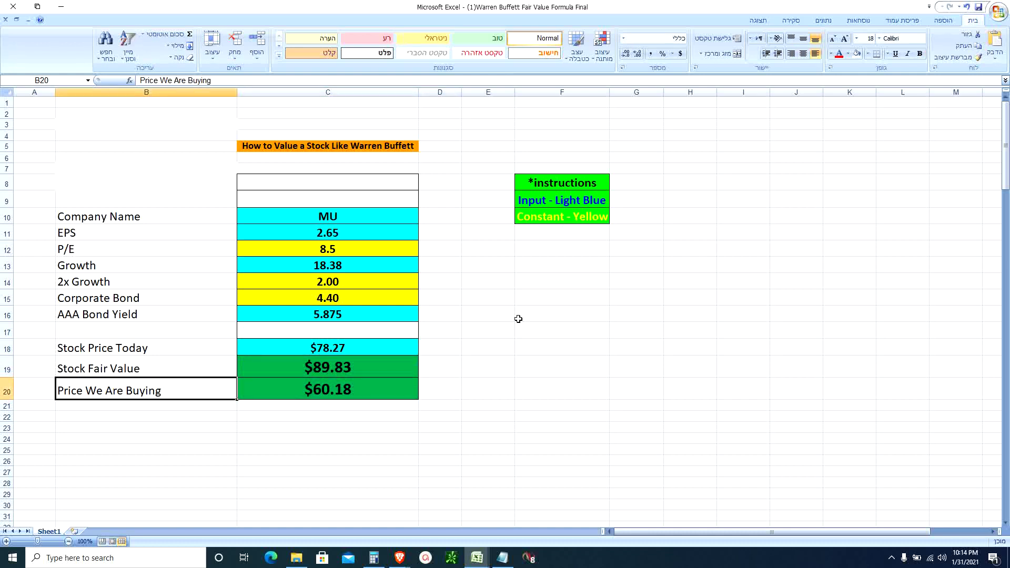
{"action": "key", "text": "Right"}
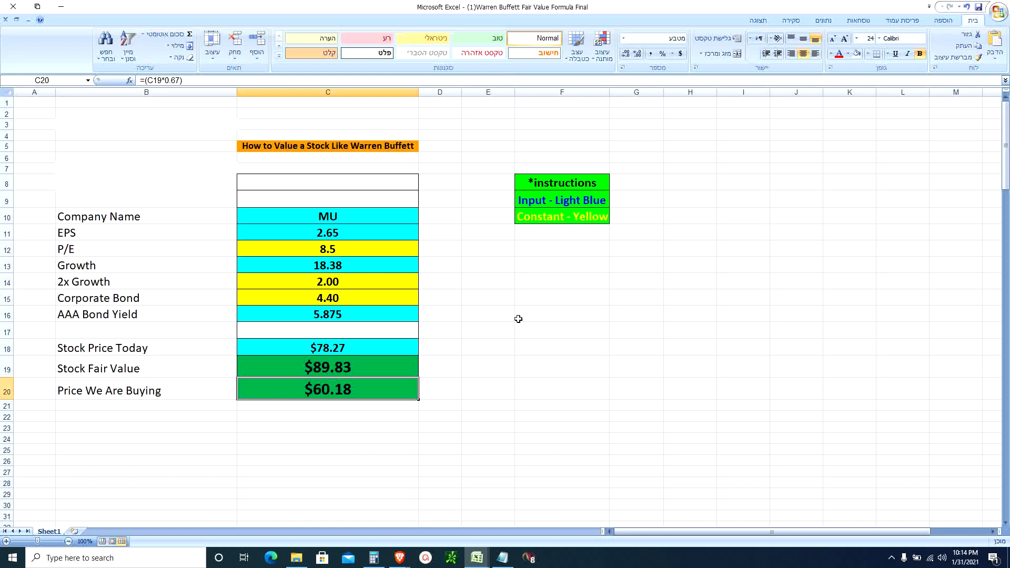
{"action": "key", "text": "Up"}
{"action": "key", "text": "Up"}
{"action": "key", "text": "Down"}
{"action": "key", "text": "Up"}
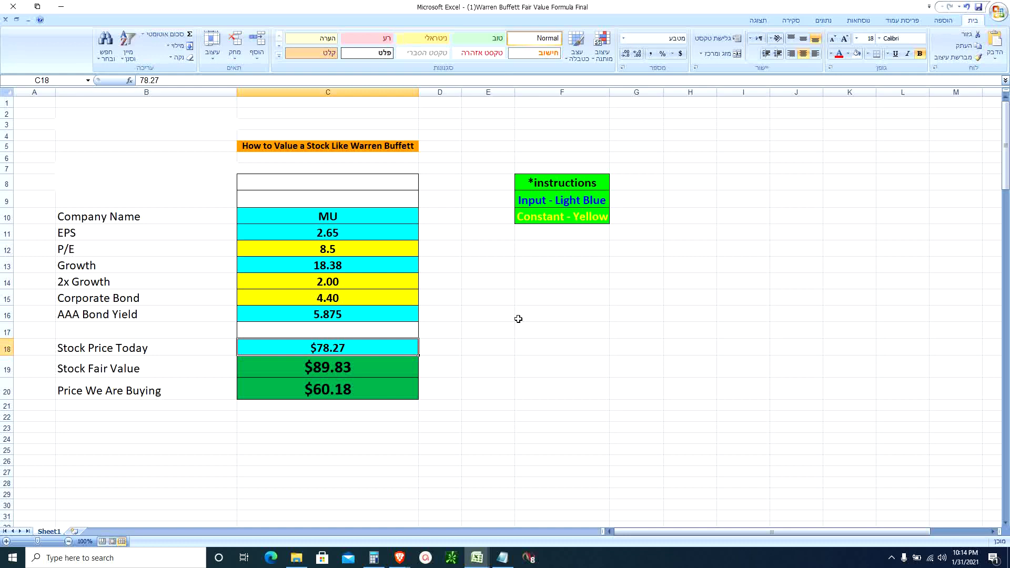
{"action": "key", "text": "Down"}
{"action": "key", "text": "Down"}
{"action": "key", "text": "Down"}
{"action": "key", "text": "Down"}
{"action": "key", "text": "Right"}
{"action": "key", "text": "Left"}
{"action": "key", "text": "Up"}
{"action": "key", "text": "Right"}
{"action": "key", "text": "Up"}
{"action": "key", "text": "Up"}
{"action": "key", "text": "Up"}
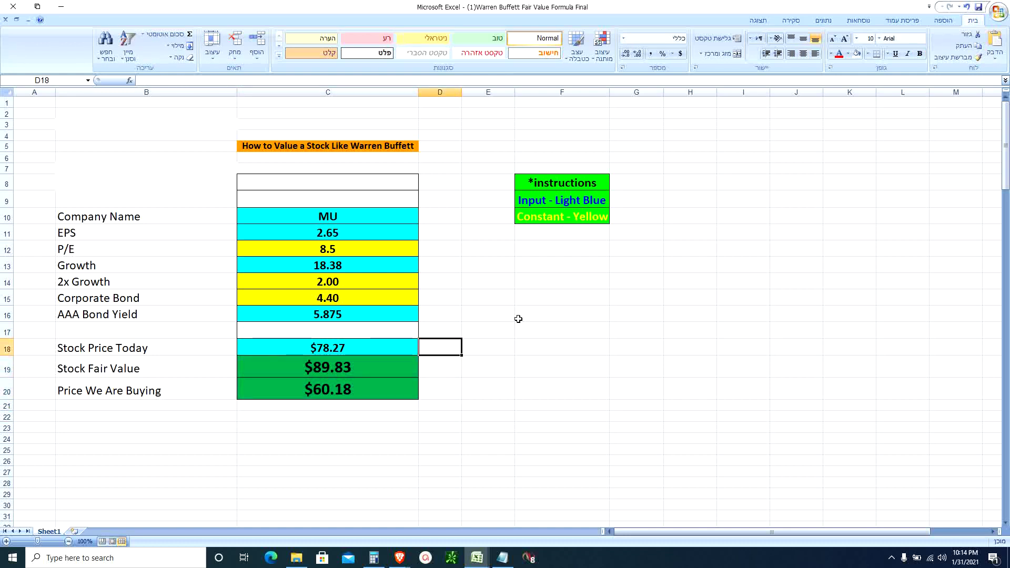